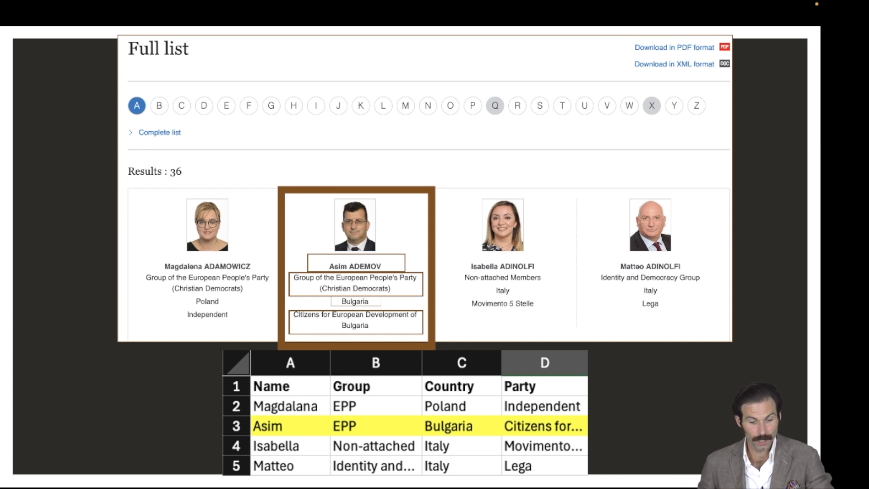
# End the slideshow, switch to Google Chrome with the dataminer.io page, and make its window full screen
pyautogui.press('Escape')
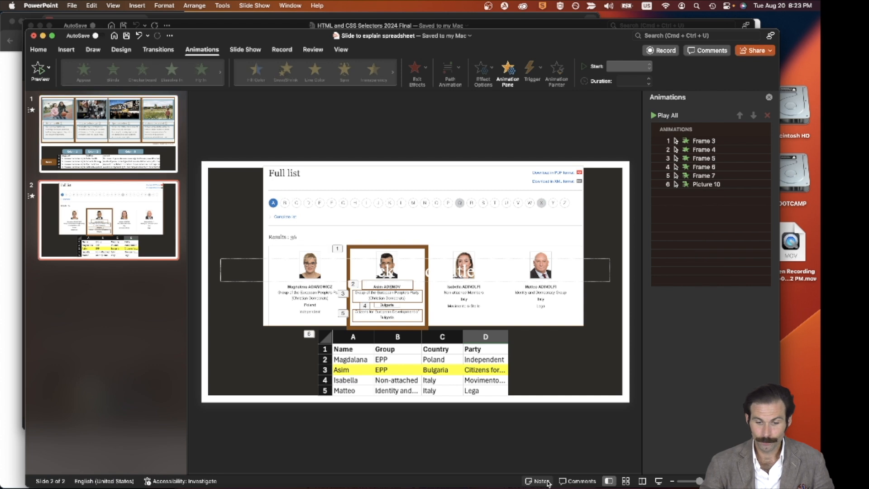
pyautogui.click(444, 484)
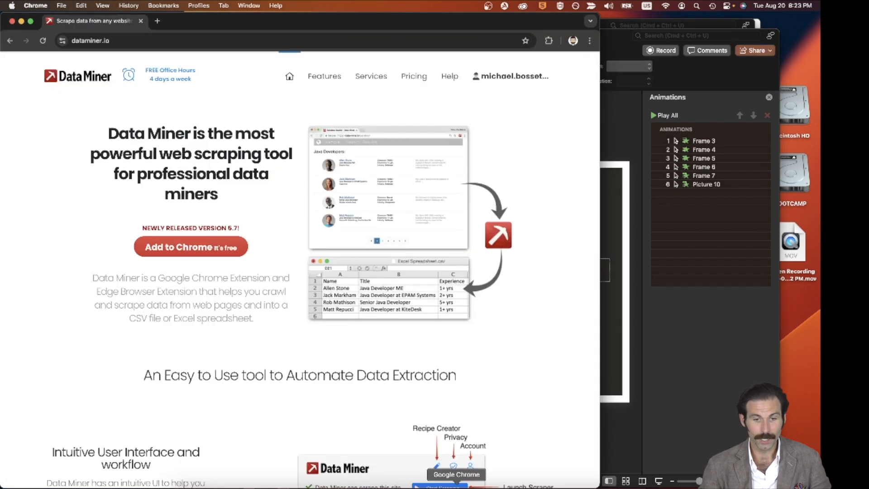
pyautogui.click(30, 21)
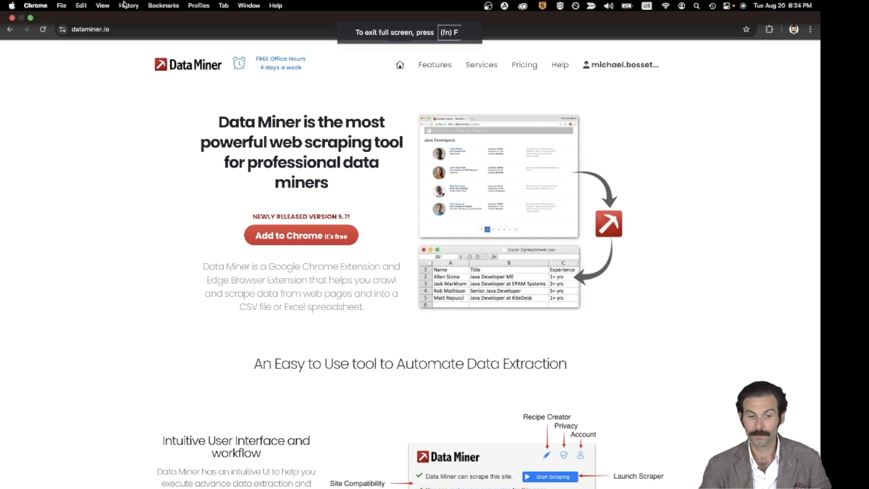
pyautogui.click(130, 29)
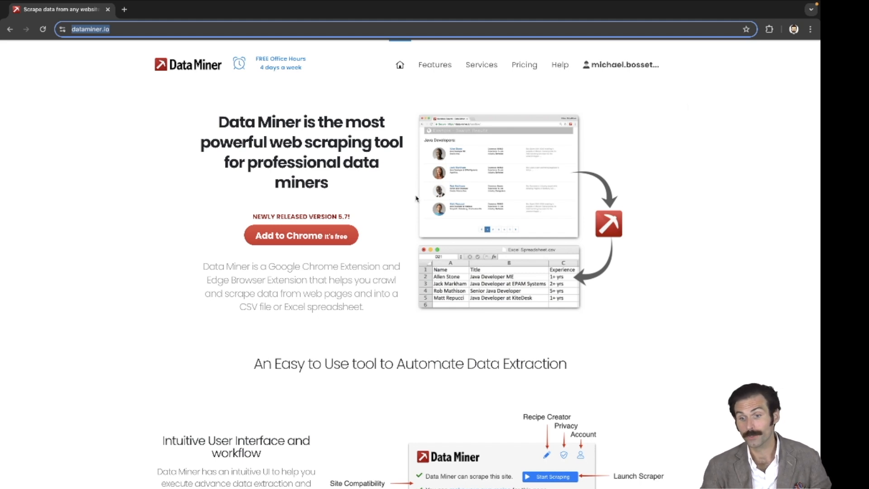
# Open the Data Scraper - Easy Web Scraping extension on dataminer.io to view its recipe window, and close it
pyautogui.click(770, 31)
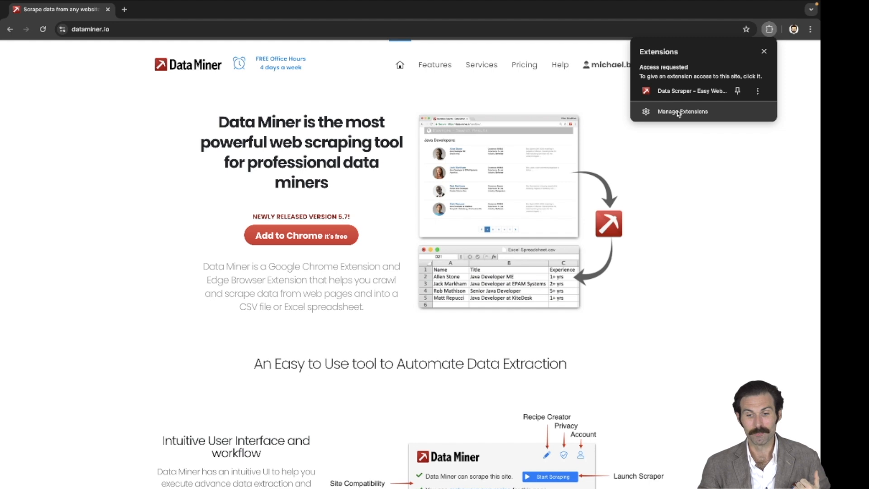
pyautogui.click(111, 29)
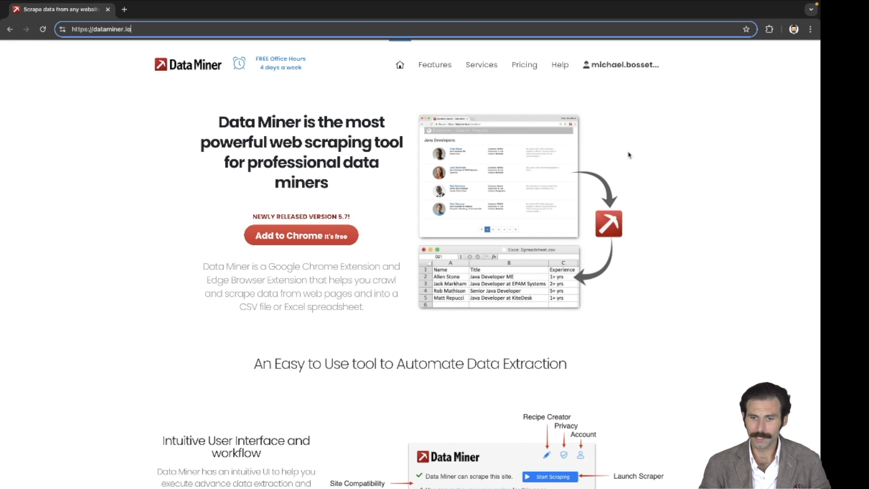
pyautogui.click(769, 30)
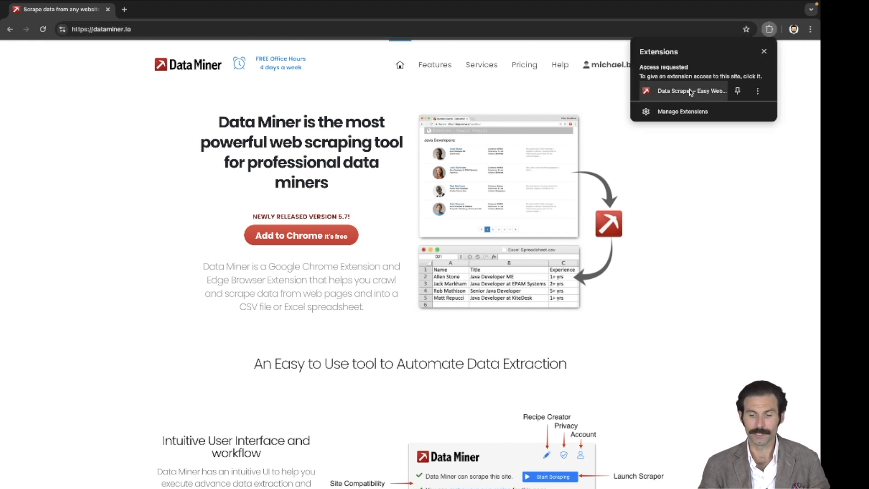
pyautogui.click(664, 93)
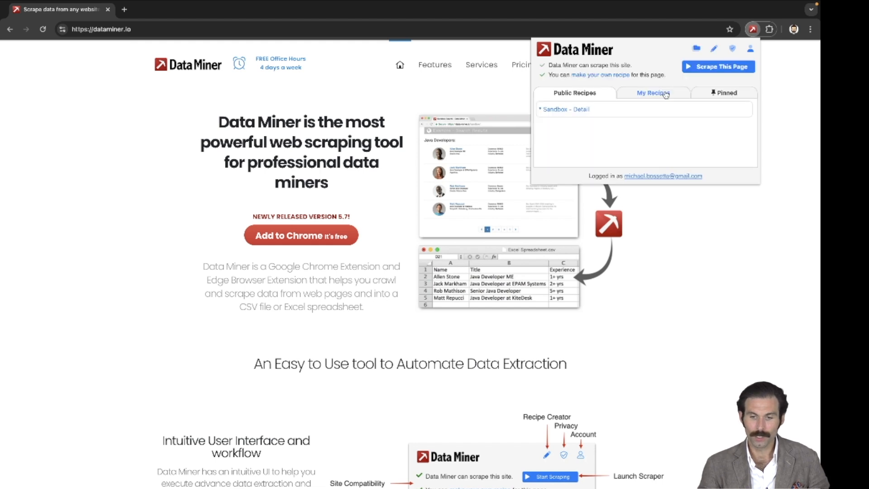
pyautogui.click(773, 53)
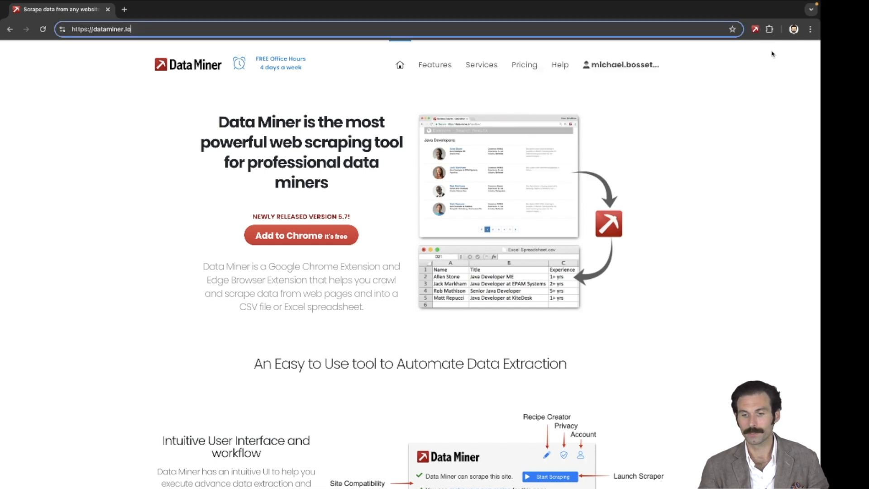
# Open the Data Miner account page from the Data Scraper extension and log out of the account
pyautogui.click(770, 29)
pyautogui.click(758, 100)
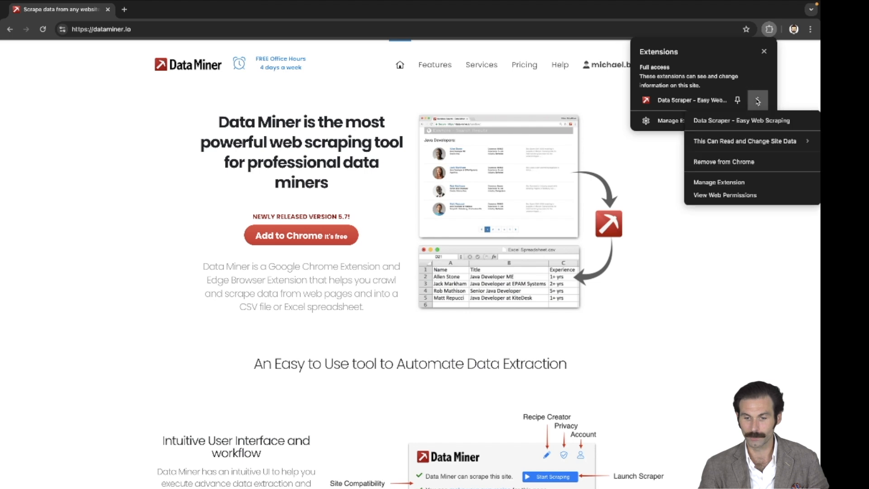
pyautogui.click(670, 100)
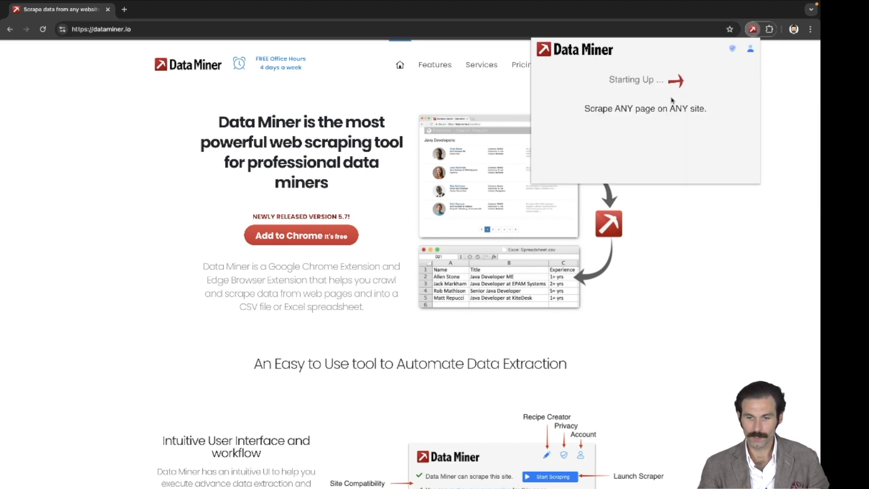
pyautogui.click(750, 49)
pyautogui.click(602, 71)
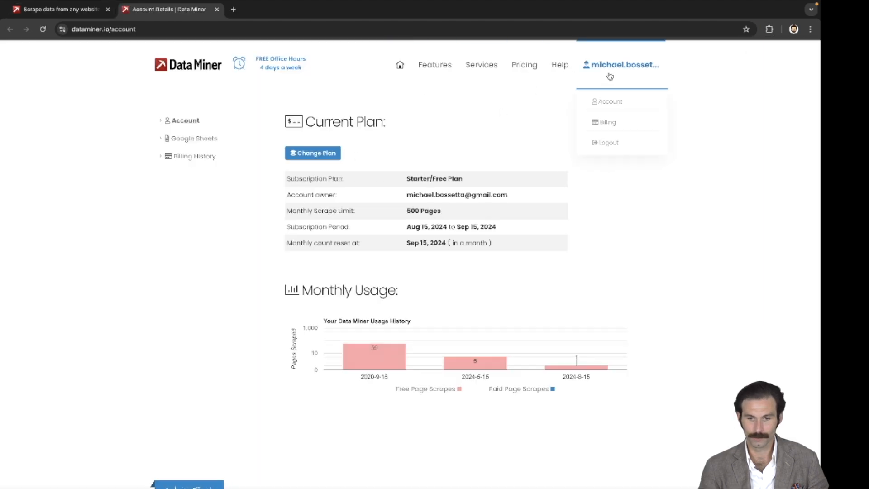
pyautogui.click(604, 142)
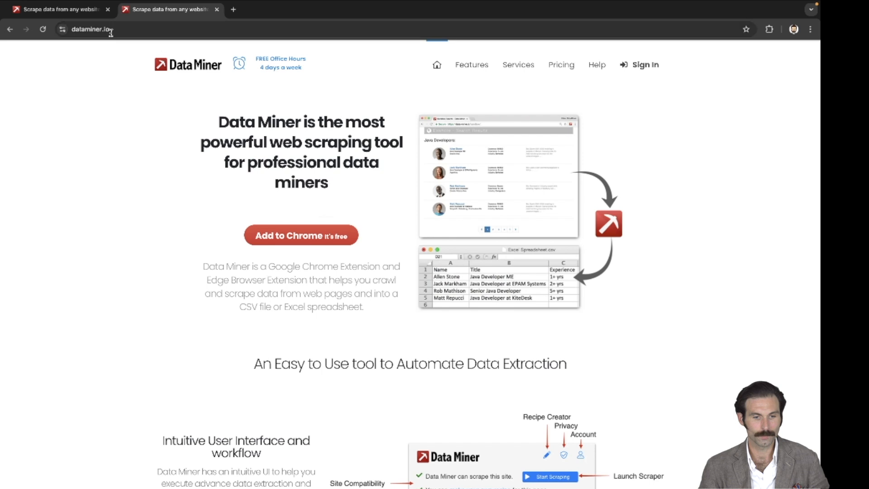
# Log in to Data Miner from the Data Scraper extension using the existing Google account
pyautogui.click(769, 29)
pyautogui.click(695, 93)
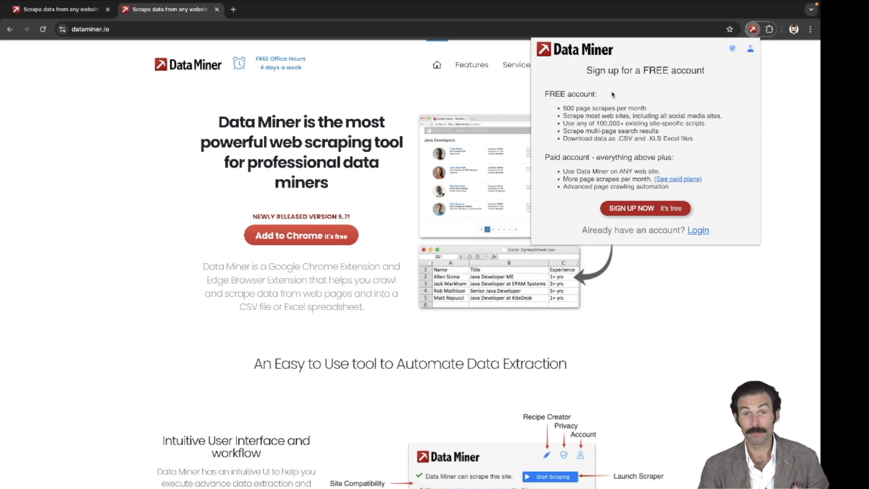
pyautogui.click(697, 231)
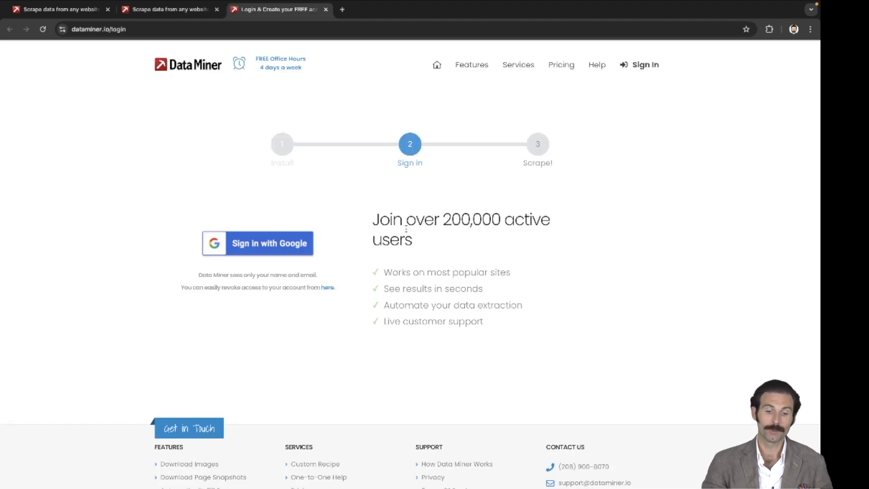
pyautogui.click(279, 255)
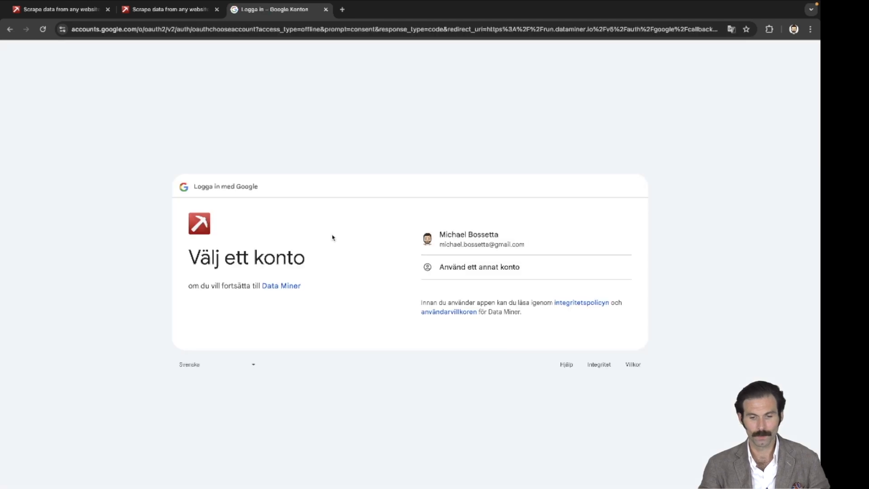
pyautogui.click(469, 239)
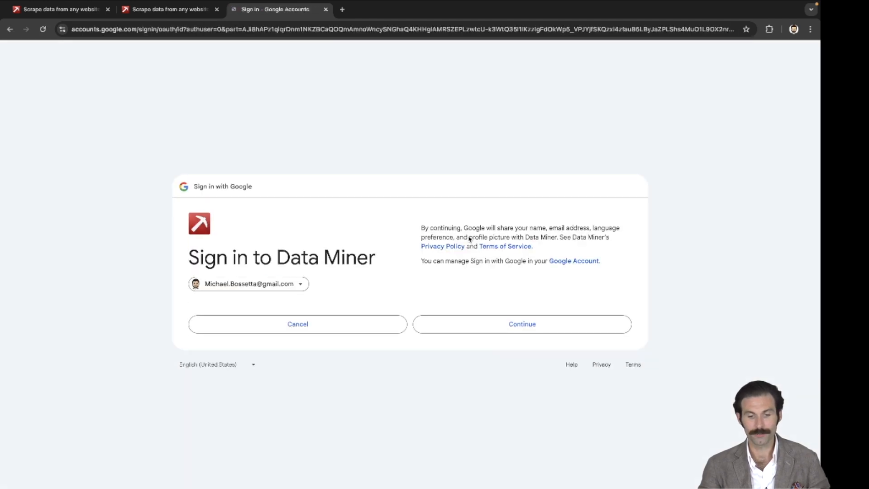
pyautogui.click(530, 325)
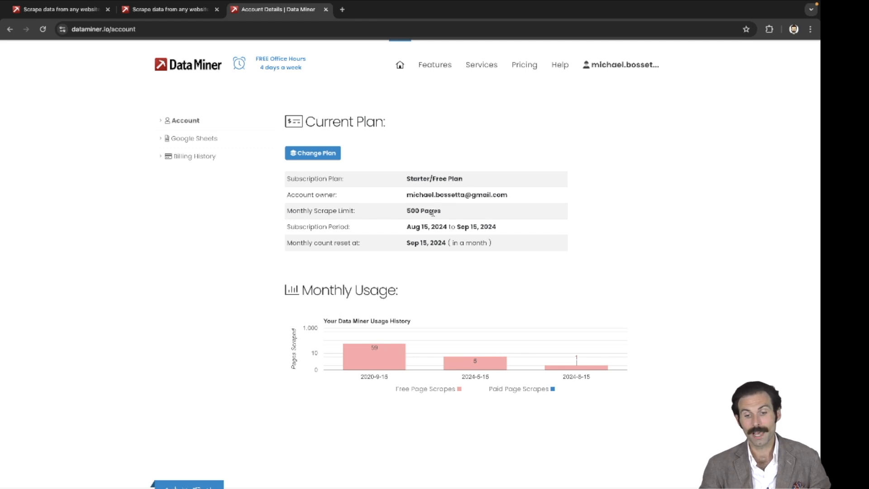
# Examine the monthly scrape limit and usage on the account page and the standard monthly plans on the pricing page
pyautogui.moveTo(440, 211); pyautogui.dragTo(288, 209)
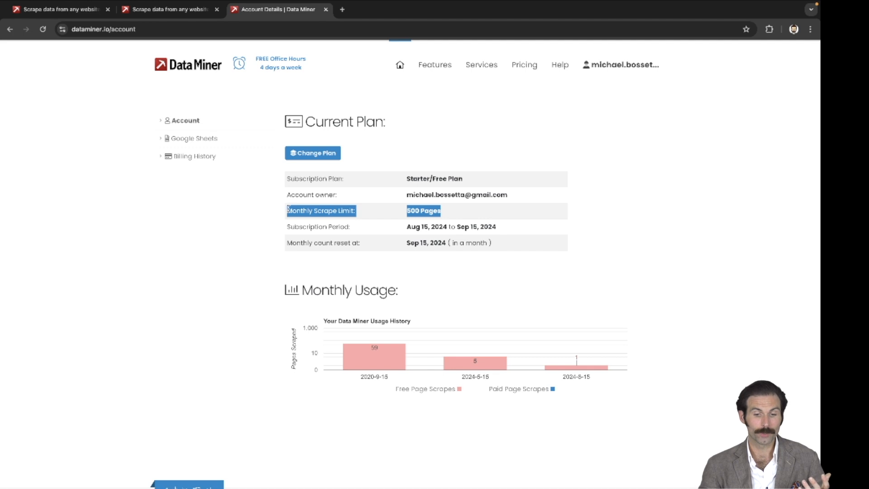
pyautogui.moveTo(440, 213); pyautogui.dragTo(402, 216)
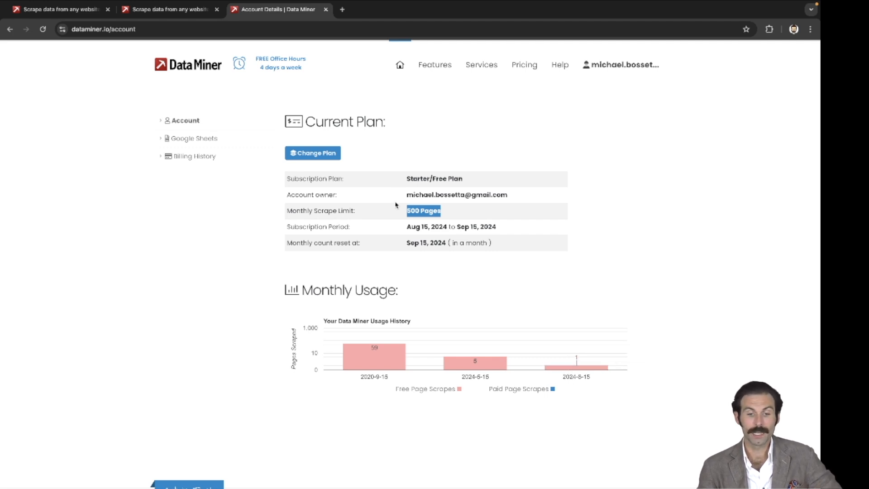
pyautogui.click(521, 66)
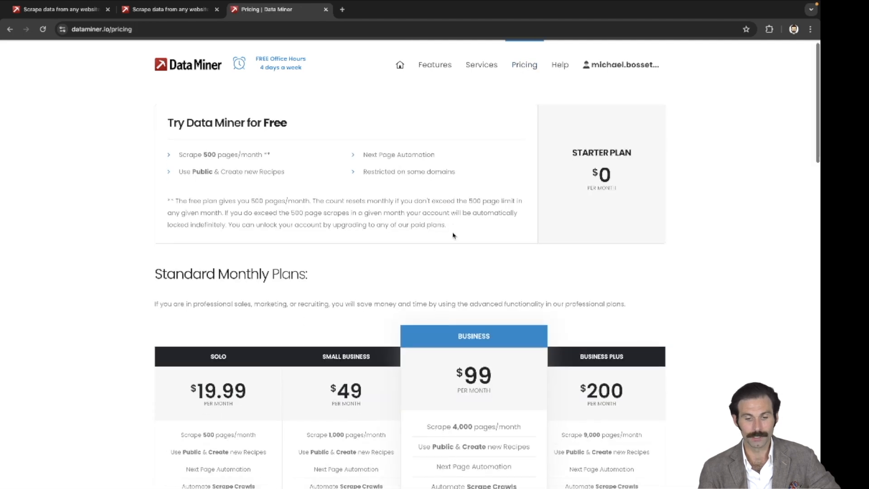
pyautogui.scroll(-2, 453, 235)
pyautogui.scroll(-2, 454, 235)
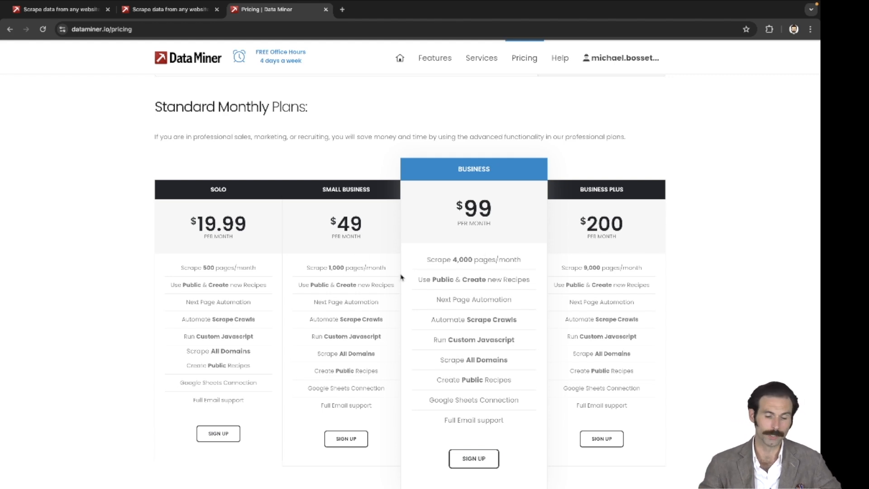
pyautogui.scroll(-1, 353, 278)
pyautogui.scroll(1, 350, 278)
pyautogui.click(10, 29)
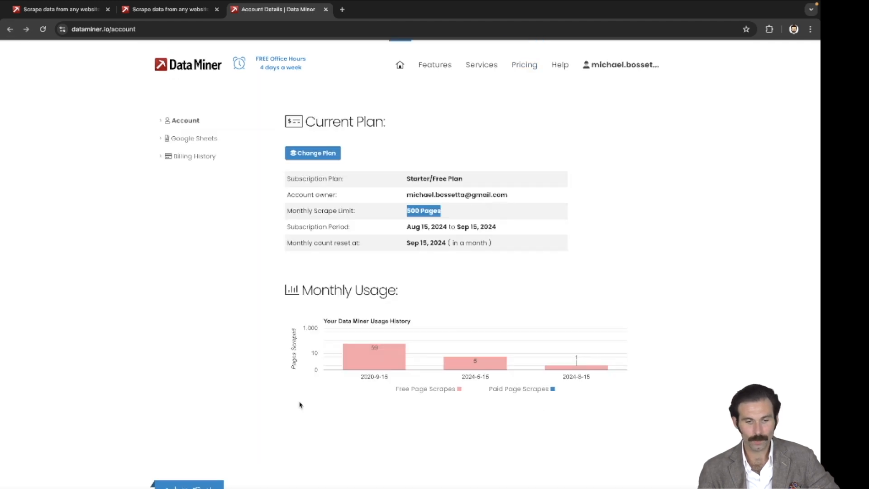
pyautogui.scroll(-2, 299, 404)
pyautogui.scroll(2, 299, 404)
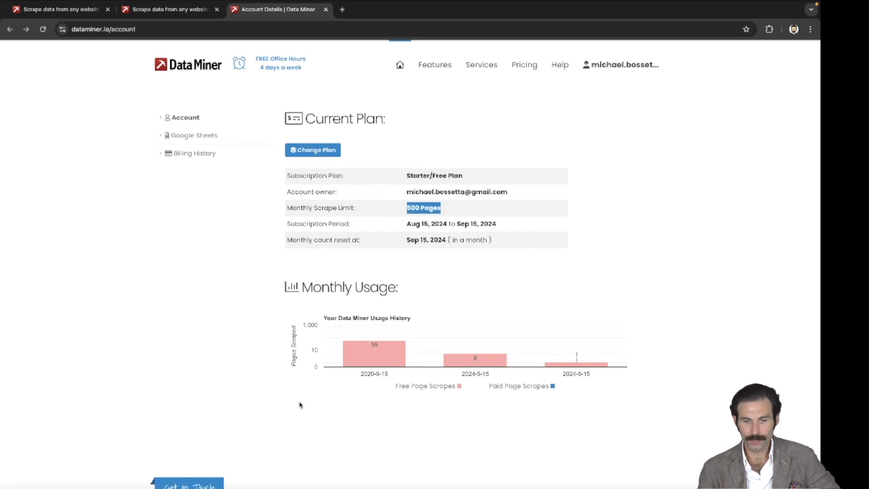
pyautogui.scroll(-1, 300, 404)
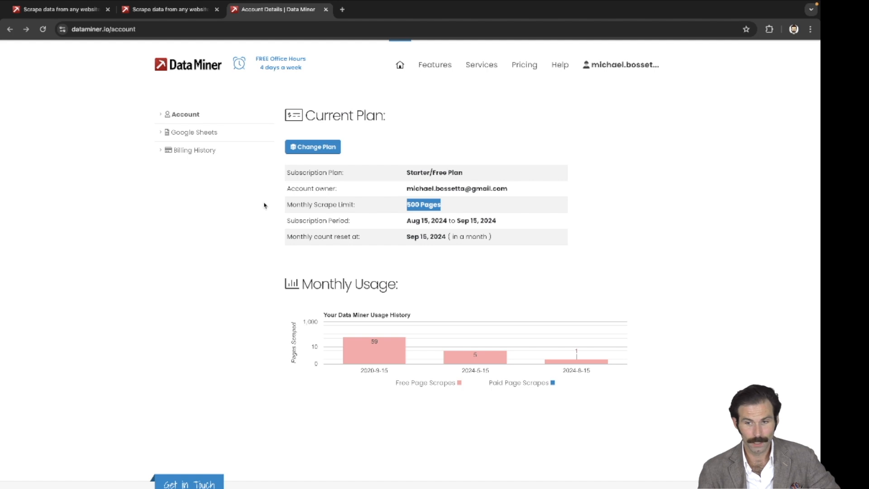
# Close the two extra Data Miner tabs and go to books.toscrape.com in the remaining one
pyautogui.click(217, 9)
pyautogui.click(217, 10)
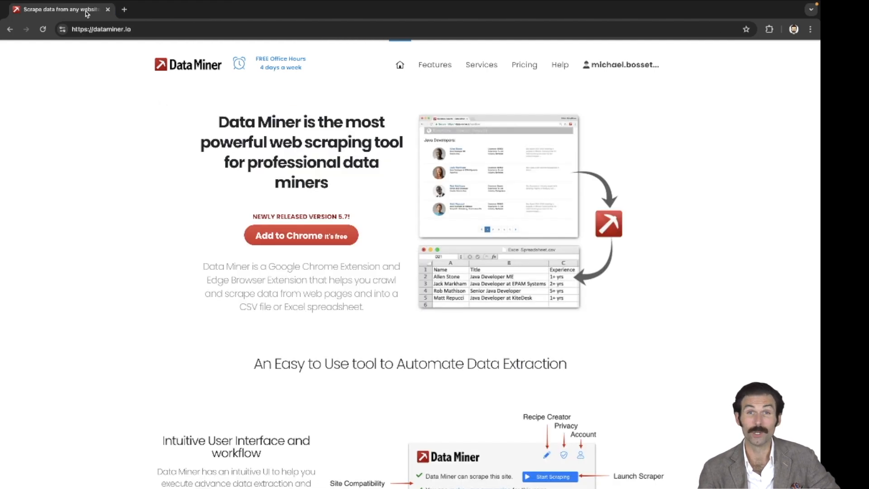
pyautogui.click(146, 29)
pyautogui.write('books.toscrape.com')
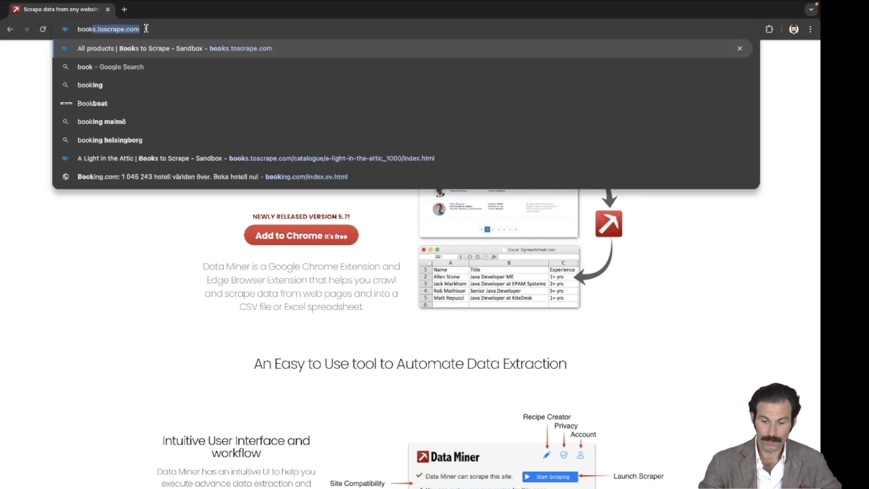
pyautogui.press('Return')
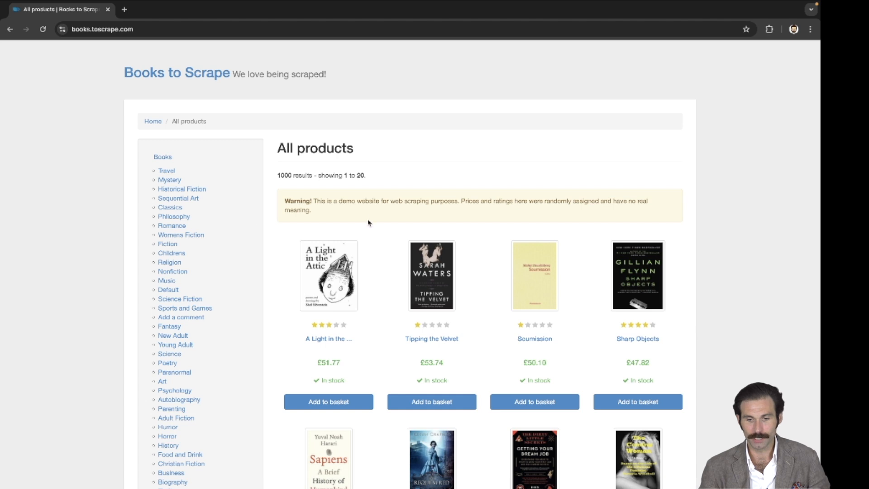
# Examine the All products listing on Books to Scrape, including the titles, ratings, prices and stock status
pyautogui.scroll(-5, 369, 220)
pyautogui.scroll(-7, 369, 222)
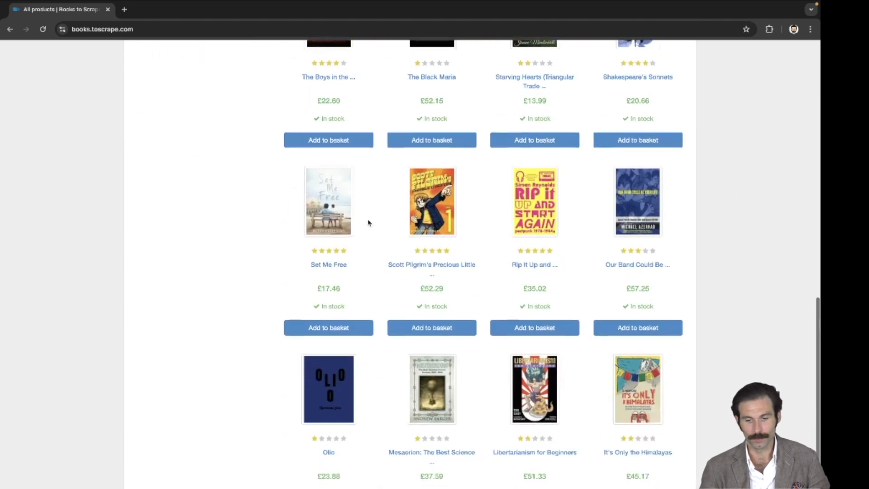
pyautogui.scroll(9, 368, 223)
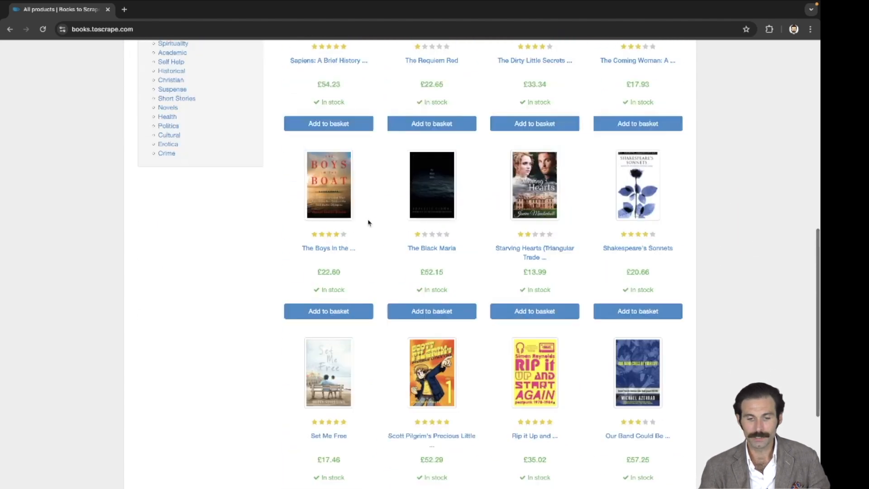
pyautogui.scroll(2, 369, 222)
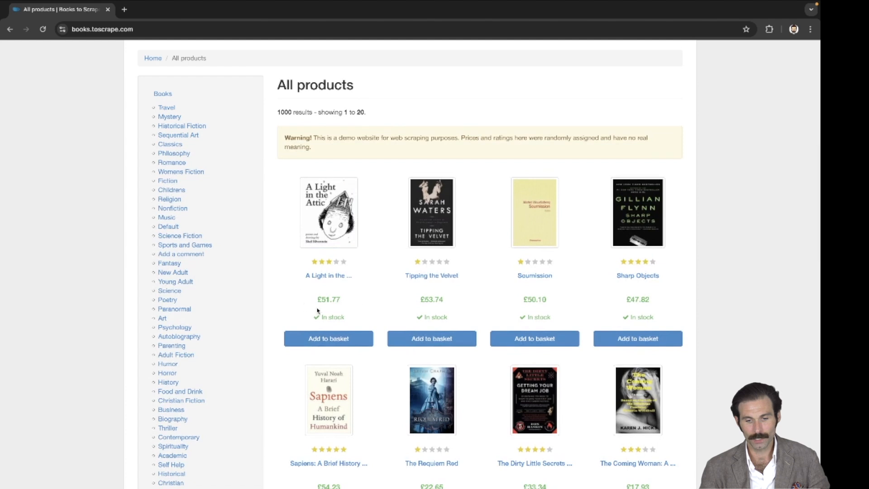
pyautogui.scroll(-1, 364, 212)
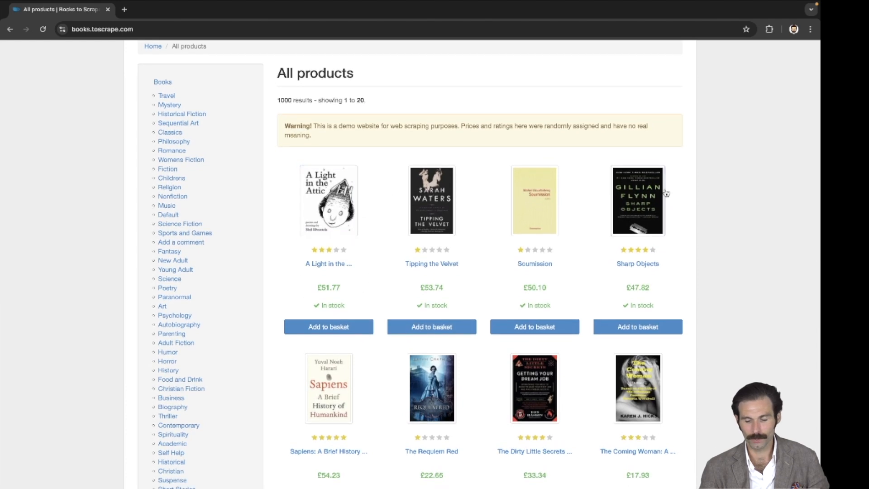
pyautogui.scroll(-3, 666, 193)
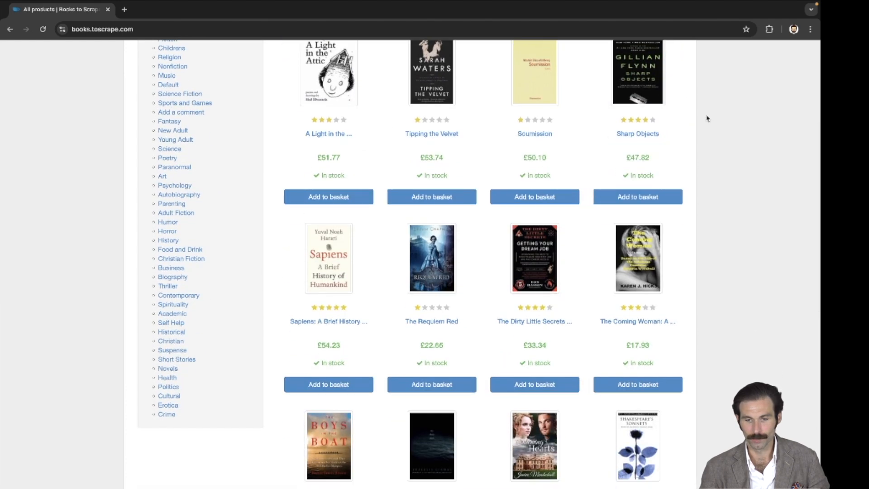
pyautogui.scroll(-5, 666, 305)
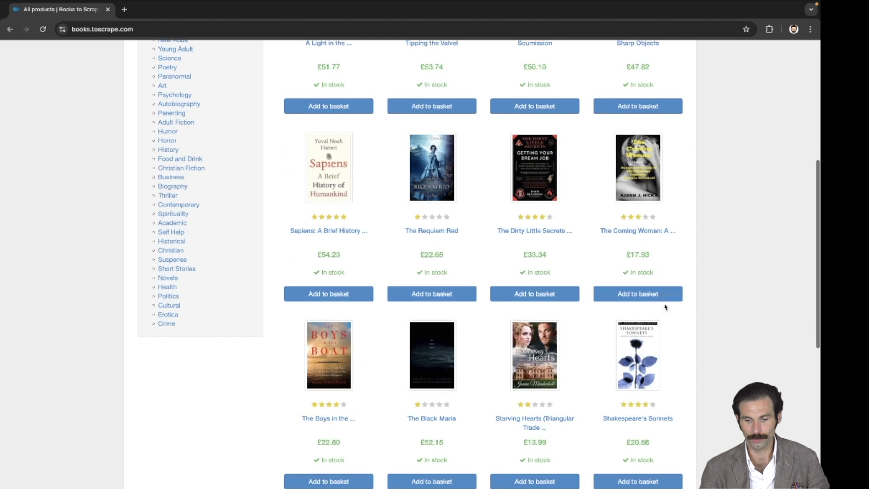
pyautogui.scroll(-5, 665, 361)
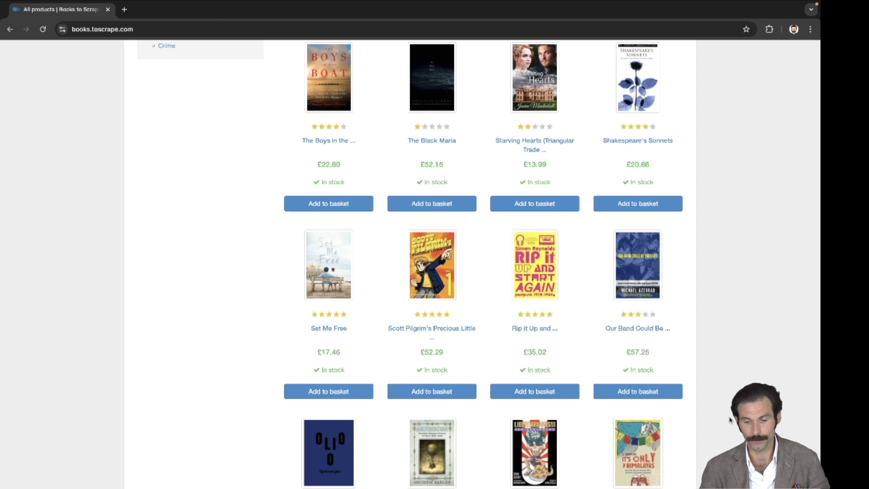
# Try to start a custom Data Miner recipe for the All products page
pyautogui.scroll(12, 729, 420)
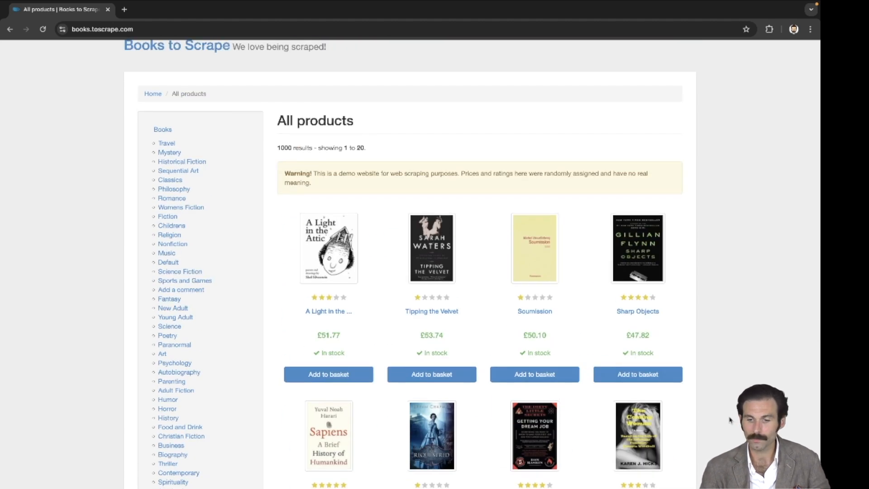
pyautogui.click(769, 29)
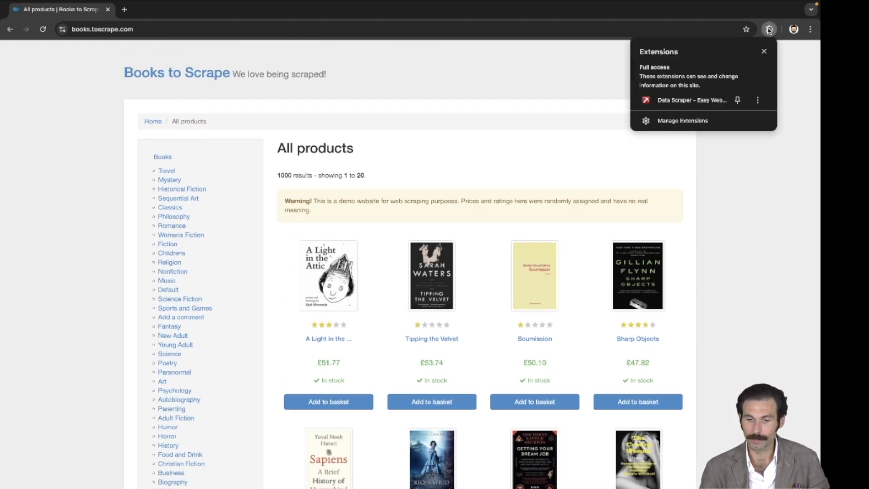
pyautogui.click(678, 102)
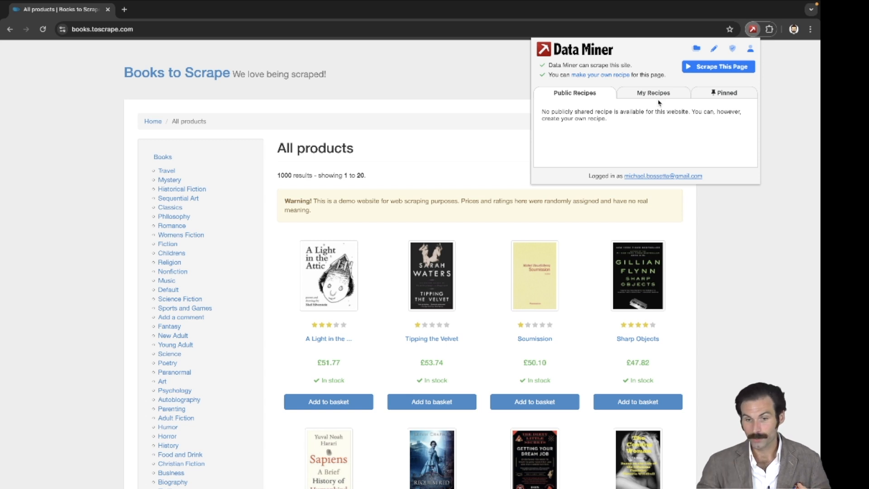
pyautogui.click(615, 77)
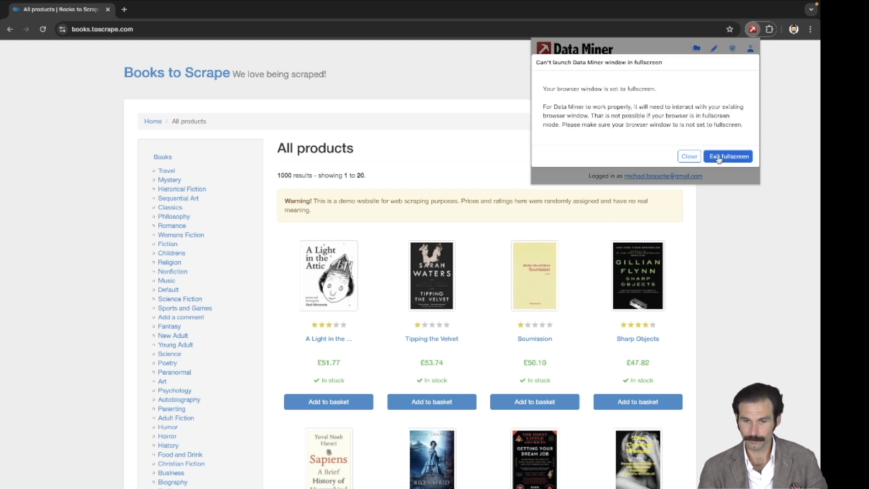
pyautogui.click(682, 159)
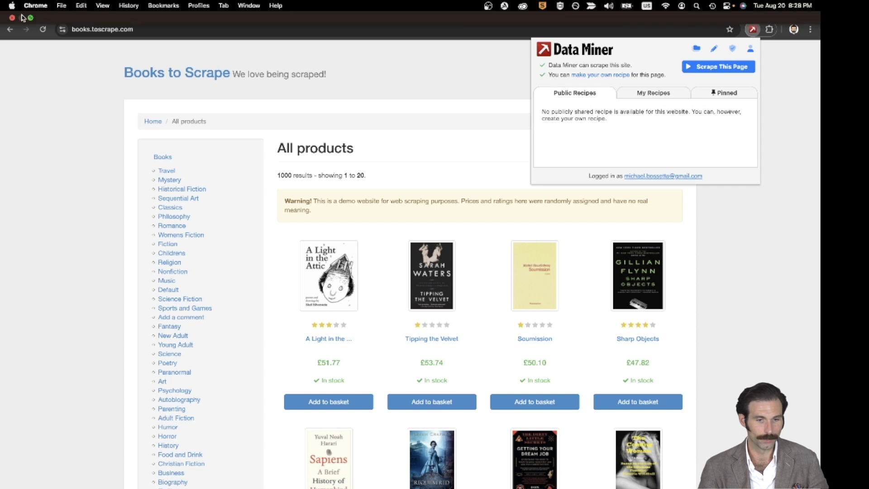
# Exit full screen and start making a new Data Miner recipe for the All products page
pyautogui.click(30, 18)
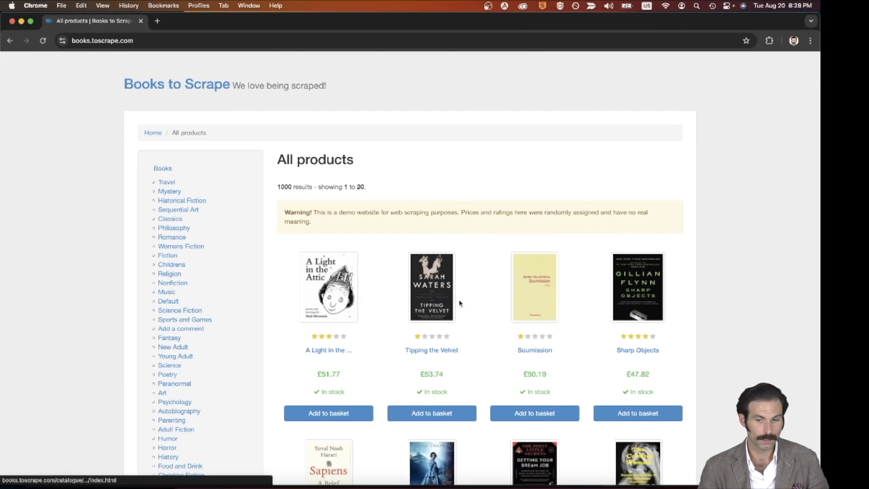
pyautogui.click(769, 41)
pyautogui.click(678, 113)
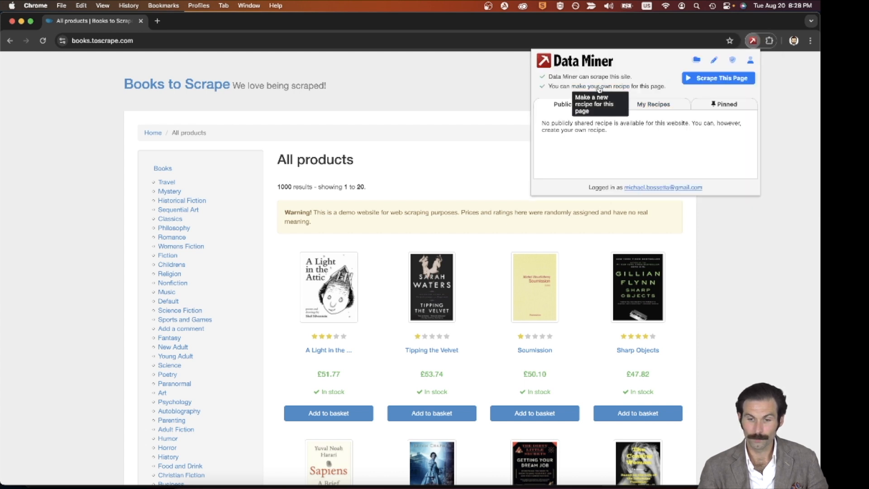
pyautogui.click(599, 87)
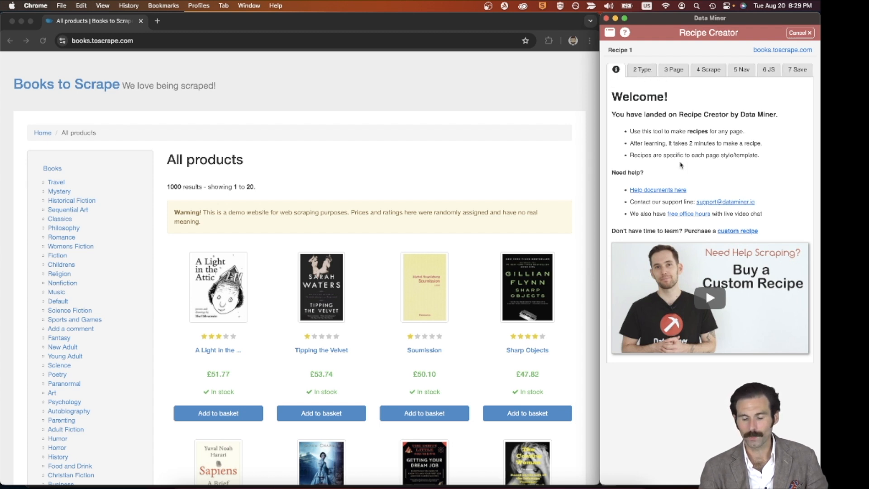
# Look through the Recipe Creator's Page and Nav stages, and review the recipe type options
pyautogui.click(643, 76)
pyautogui.click(671, 77)
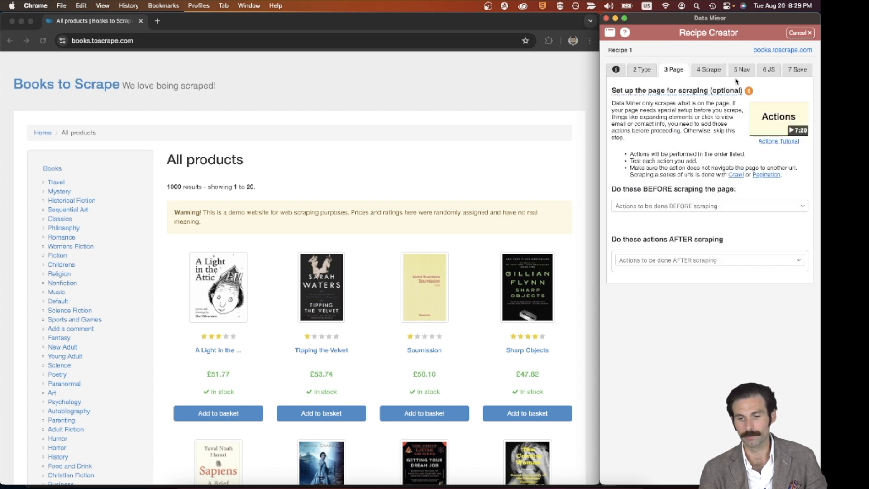
pyautogui.click(739, 70)
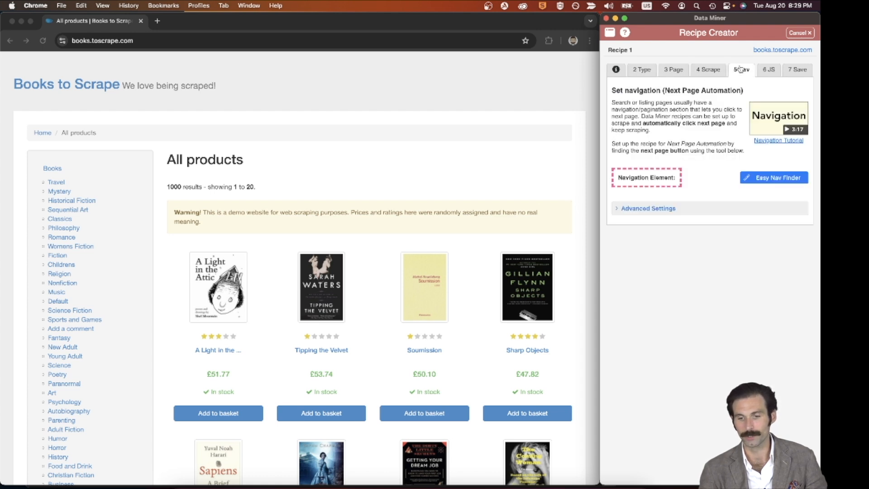
pyautogui.click(675, 73)
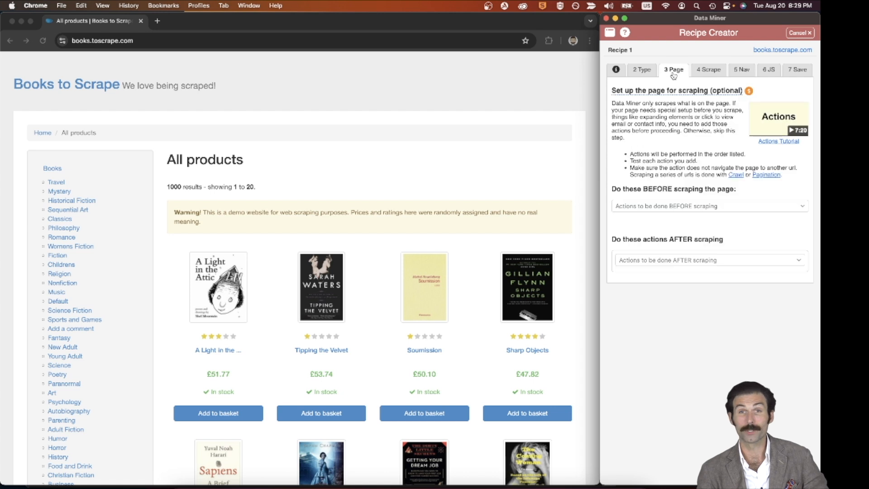
pyautogui.moveTo(670, 90)
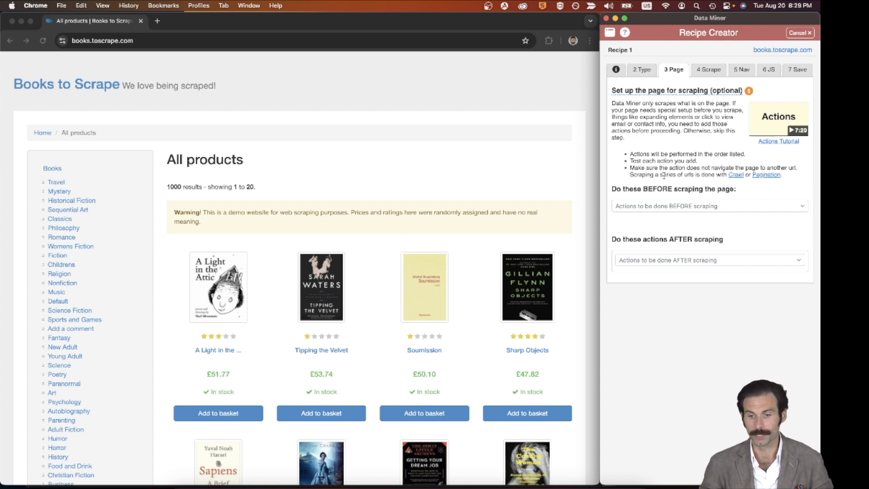
pyautogui.click(638, 71)
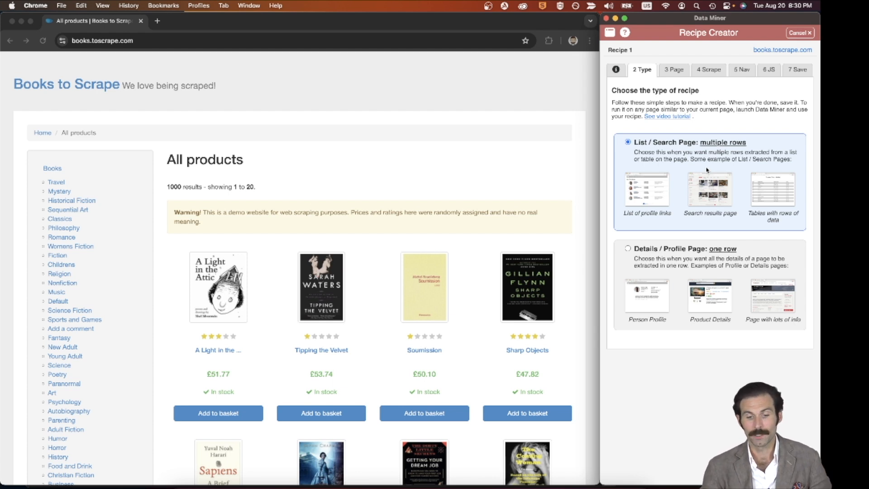
# Examine the detail page of the book A Light in the Attic, and return to the All products listing
pyautogui.scroll(-4, 307, 232)
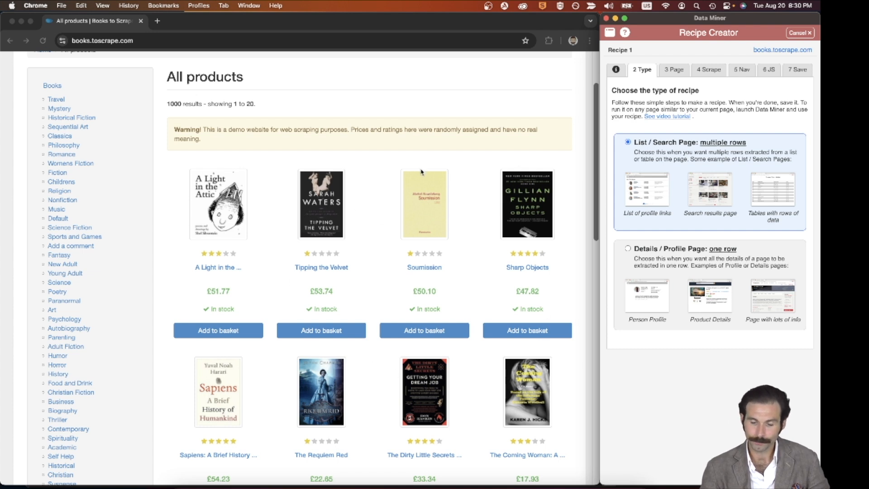
pyautogui.click(225, 268)
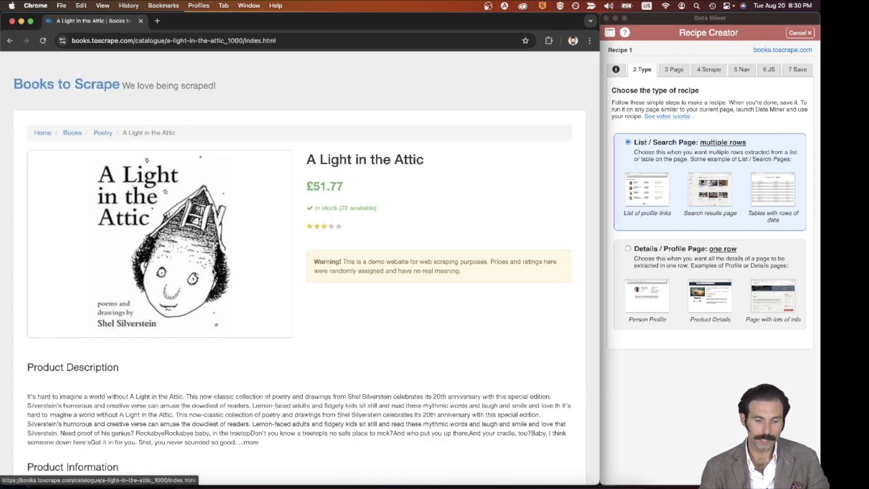
pyautogui.scroll(-1, 290, 246)
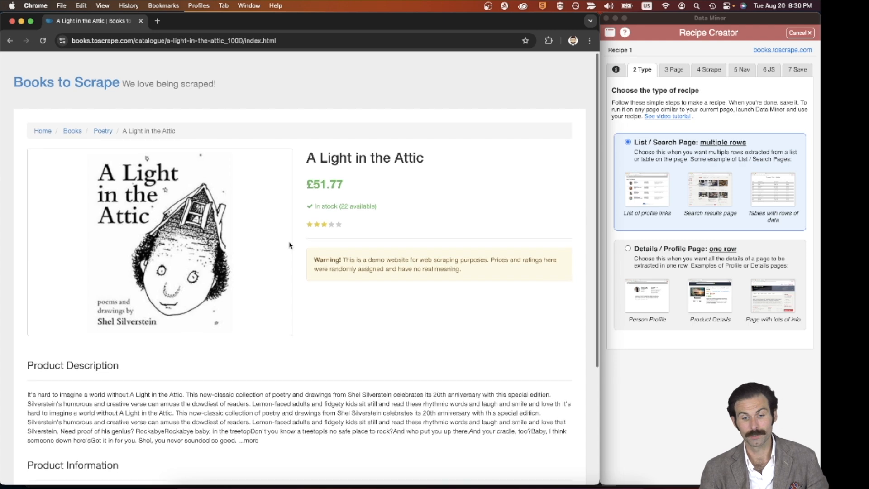
pyautogui.scroll(-5, 290, 245)
pyautogui.scroll(5, 290, 245)
pyautogui.scroll(-5, 290, 245)
pyautogui.scroll(5, 289, 245)
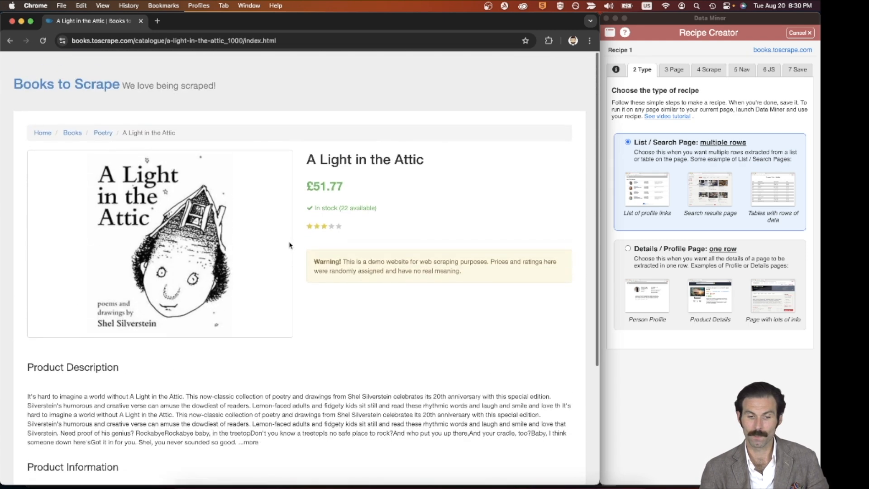
pyautogui.scroll(-5, 290, 246)
pyautogui.scroll(5, 290, 245)
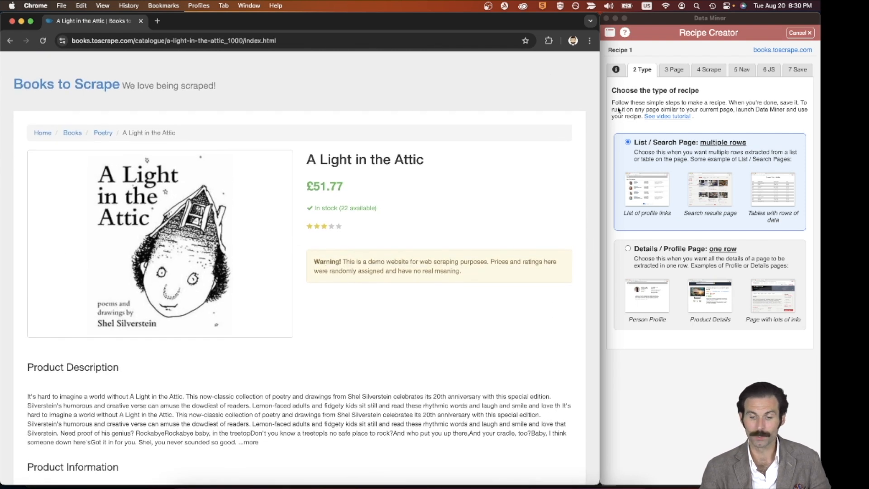
pyautogui.click(9, 42)
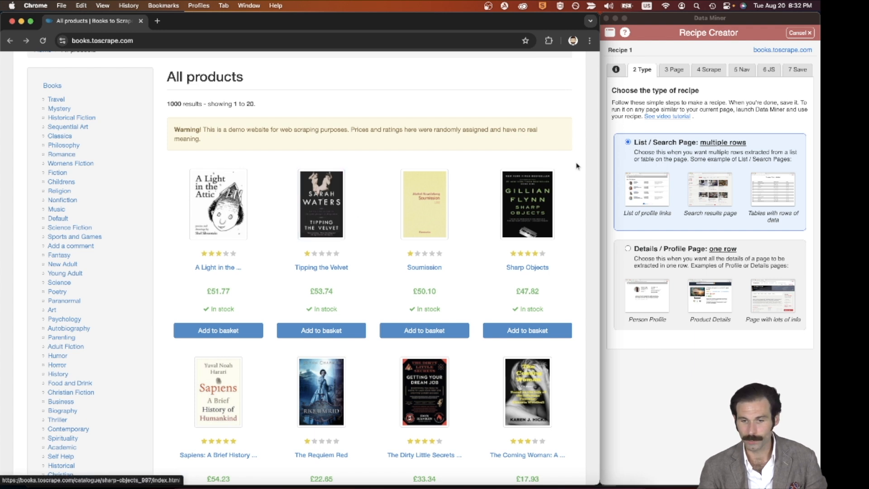
# Go to the recipe's Scrape stage and start the Easy Row Finder for its rows
pyautogui.click(673, 71)
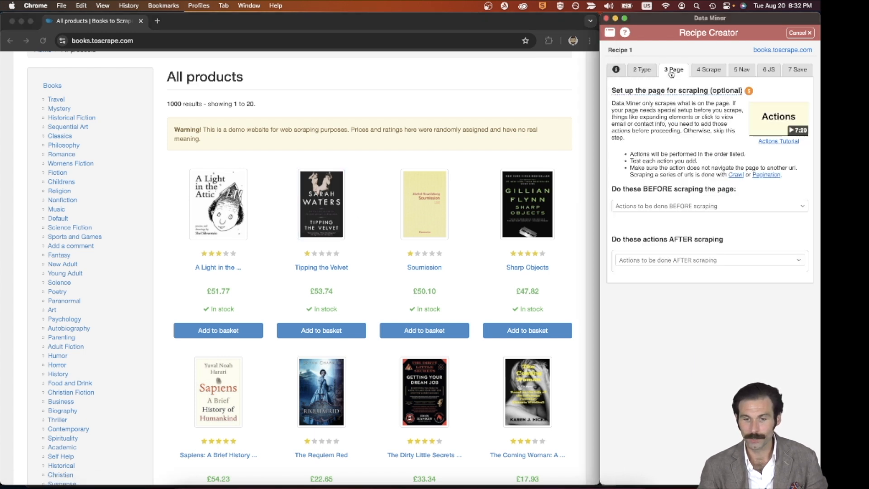
pyautogui.click(707, 71)
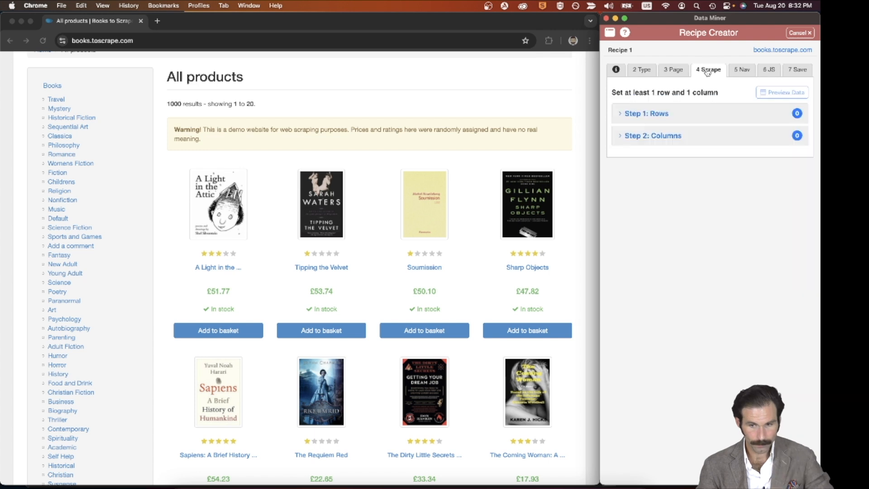
pyautogui.click(654, 116)
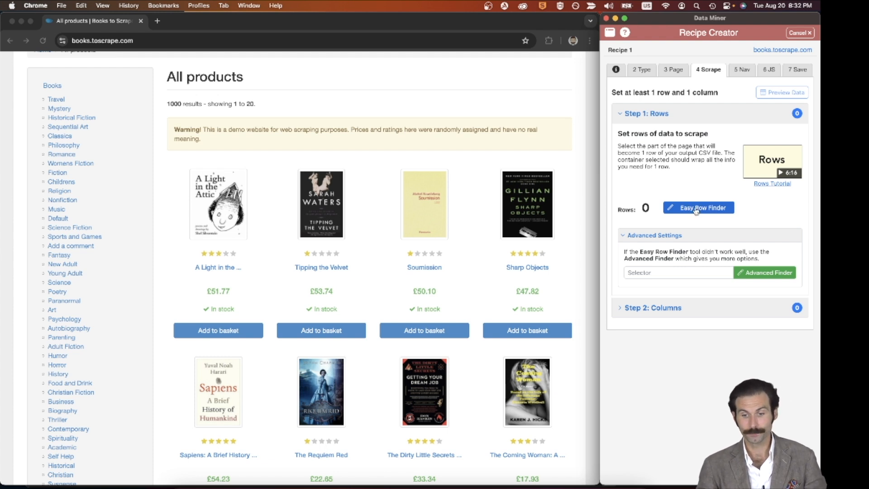
pyautogui.click(696, 211)
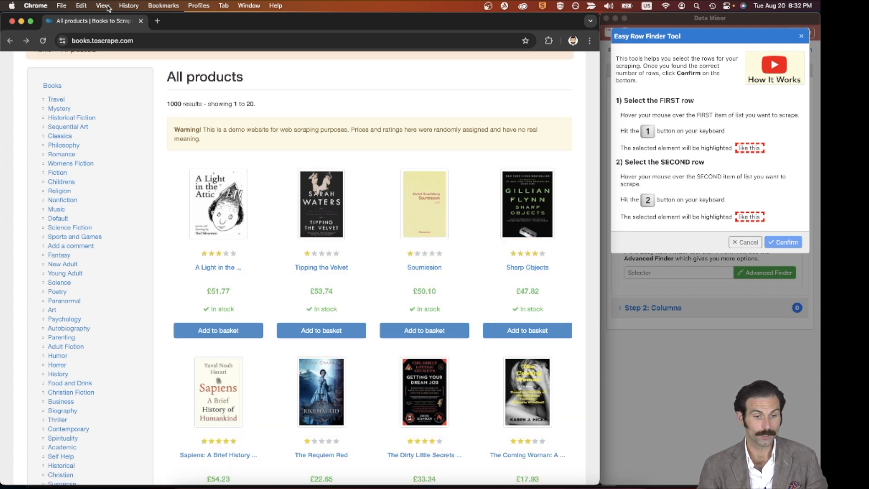
# Examine the page's HTML in Developer Tools, expanding the nested containers down to the product list, and close the tools
pyautogui.click(102, 6)
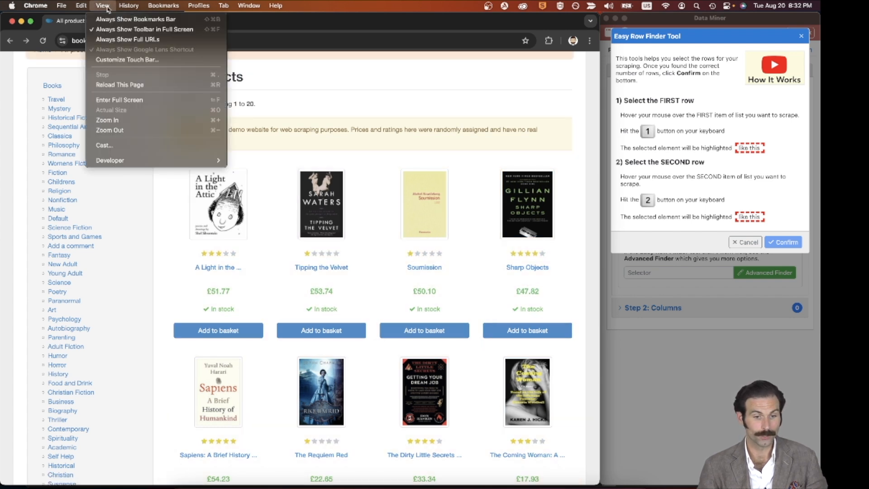
pyautogui.moveTo(131, 160)
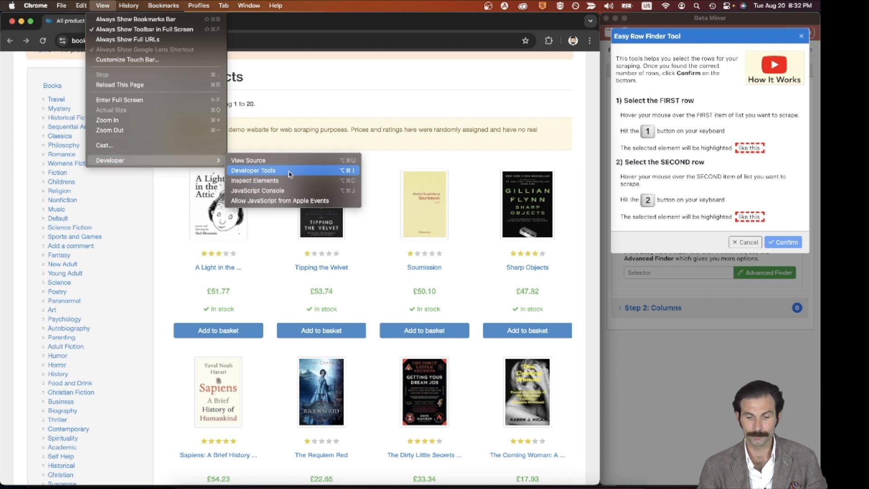
pyautogui.click(313, 170)
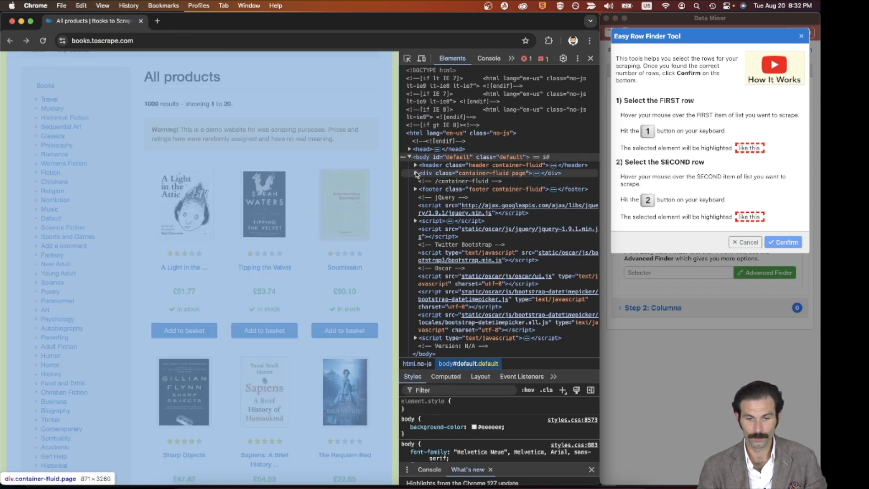
pyautogui.click(415, 173)
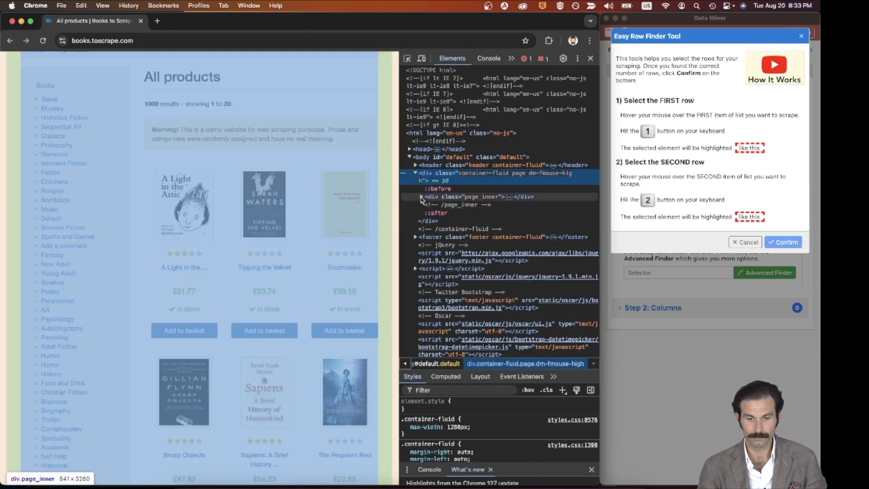
pyautogui.click(421, 199)
pyautogui.click(422, 190)
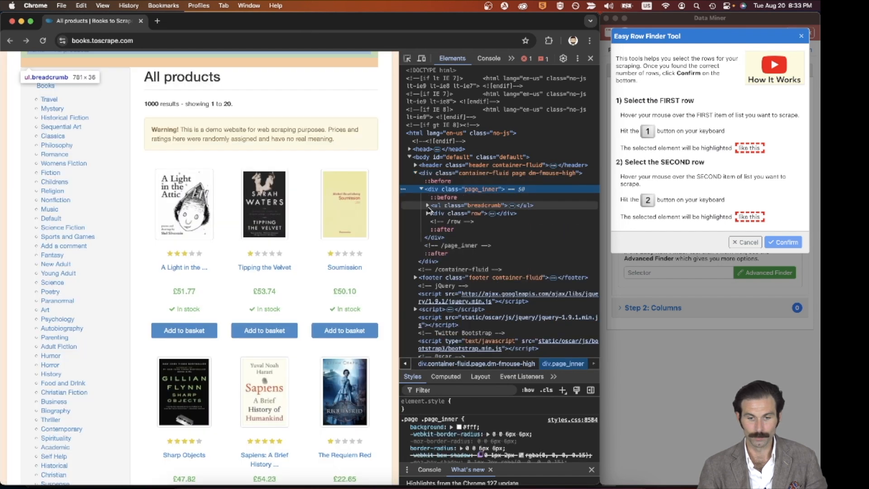
pyautogui.click(428, 213)
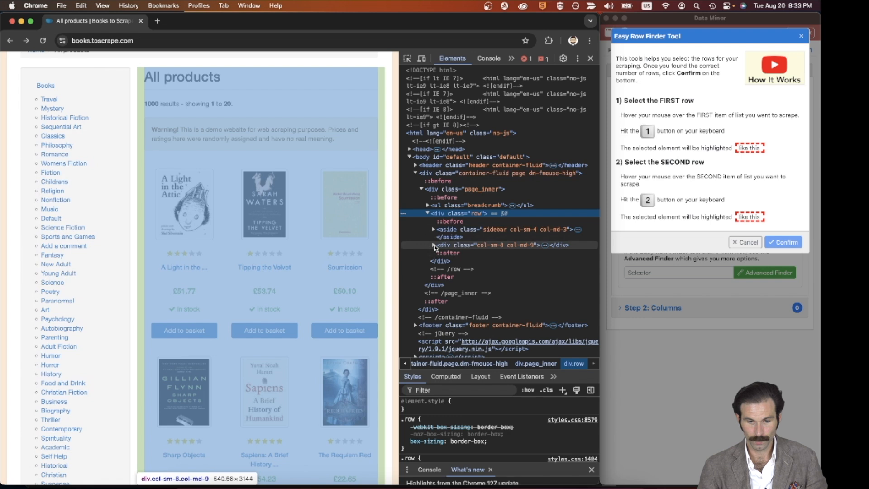
pyautogui.click(433, 245)
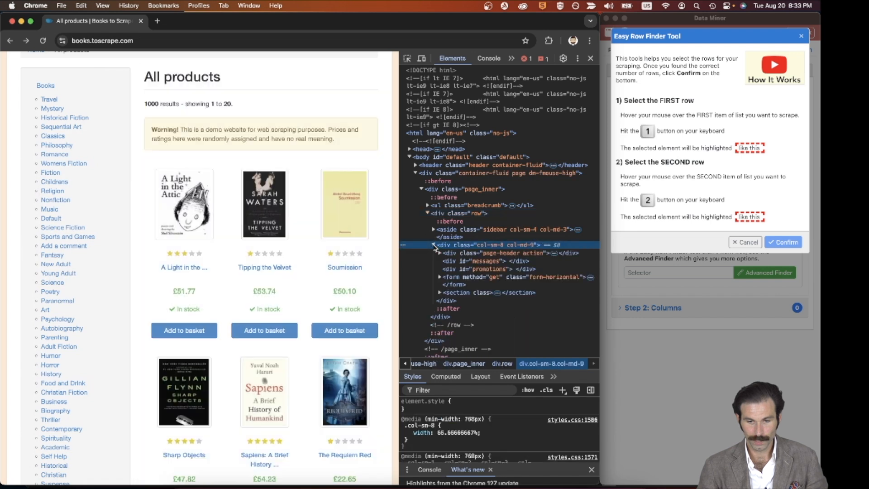
pyautogui.scroll(-1, 436, 249)
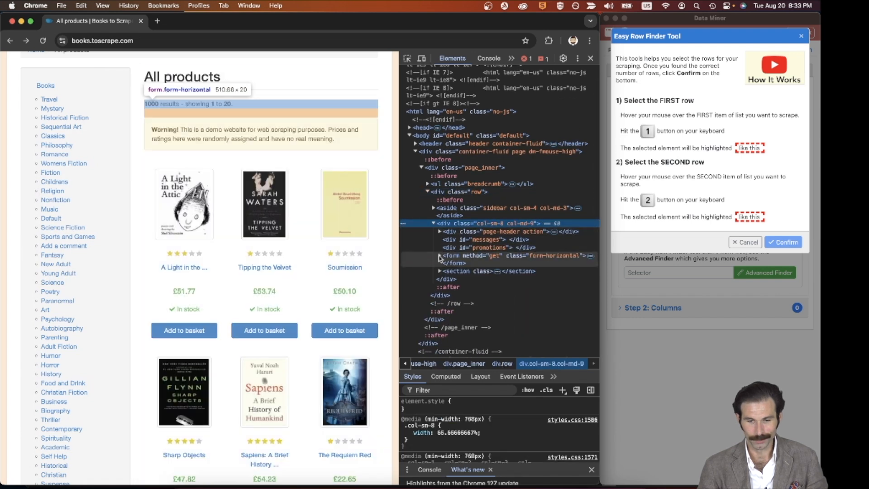
pyautogui.click(439, 271)
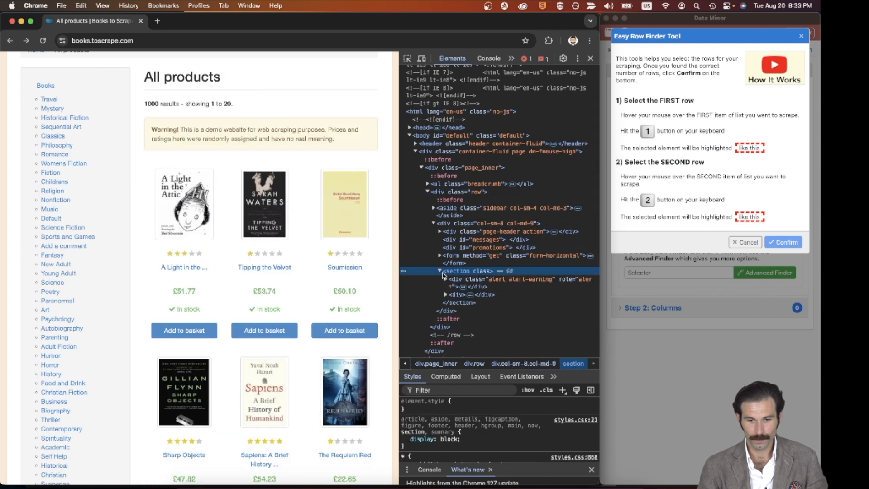
pyautogui.click(446, 294)
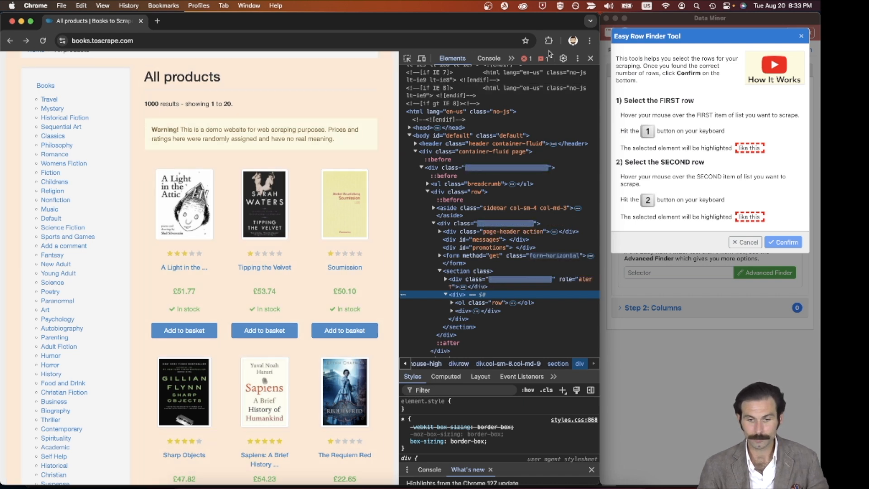
pyautogui.click(590, 58)
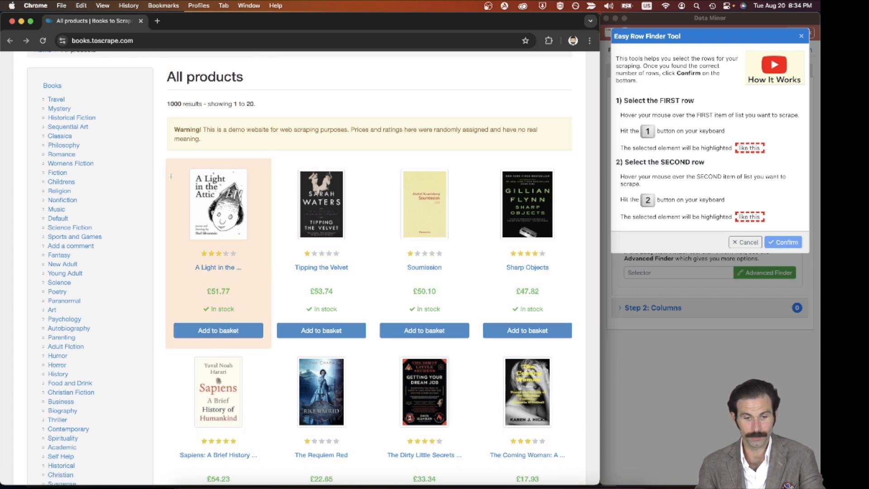
# Try to mark the outer list cells of A Light in the Attic and Tipping the Velvet as the first and second rows
pyautogui.press('1')
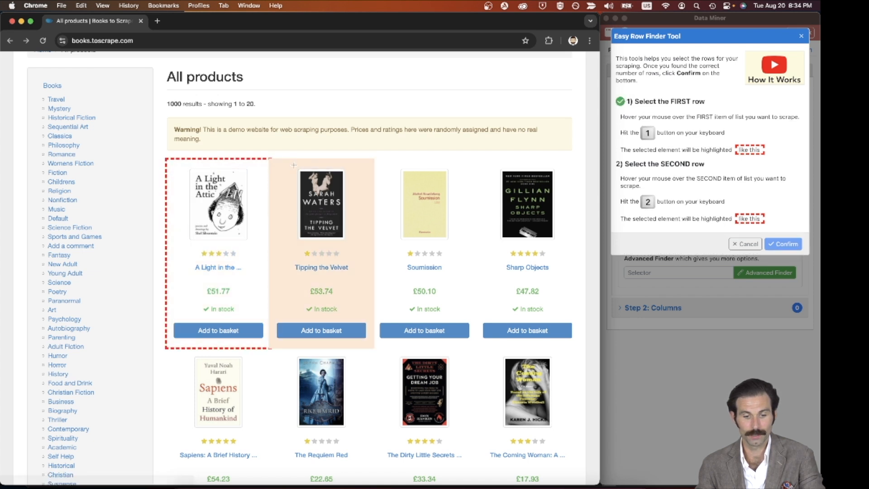
pyautogui.press('2')
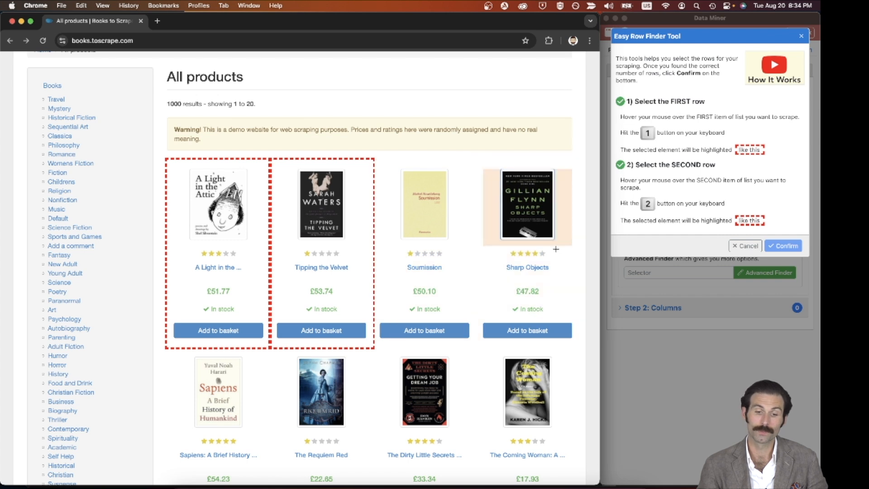
pyautogui.press('2')
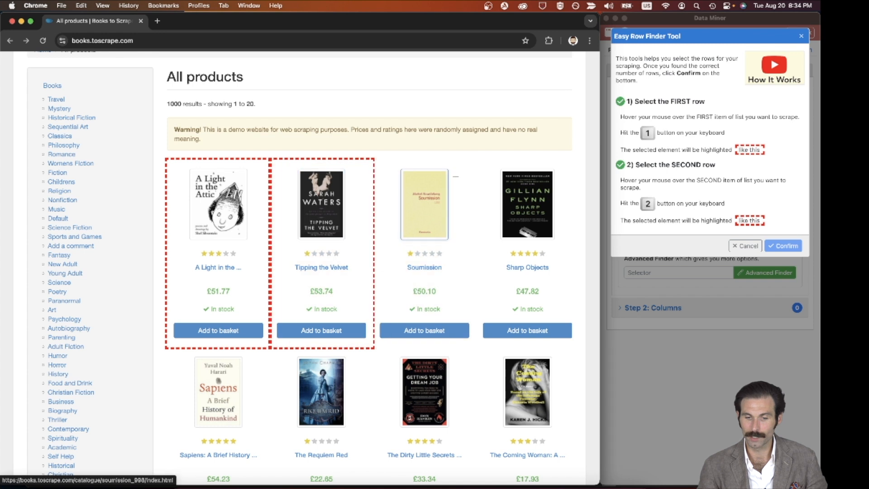
pyautogui.click(791, 247)
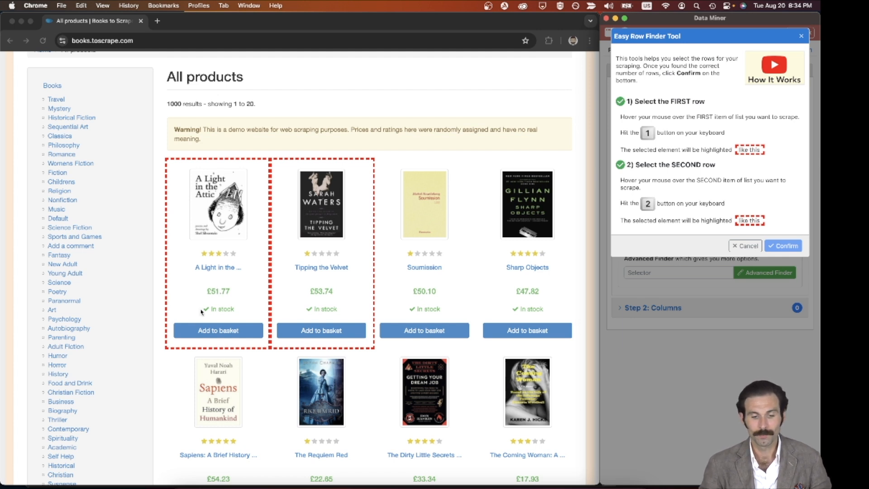
pyautogui.click(189, 291)
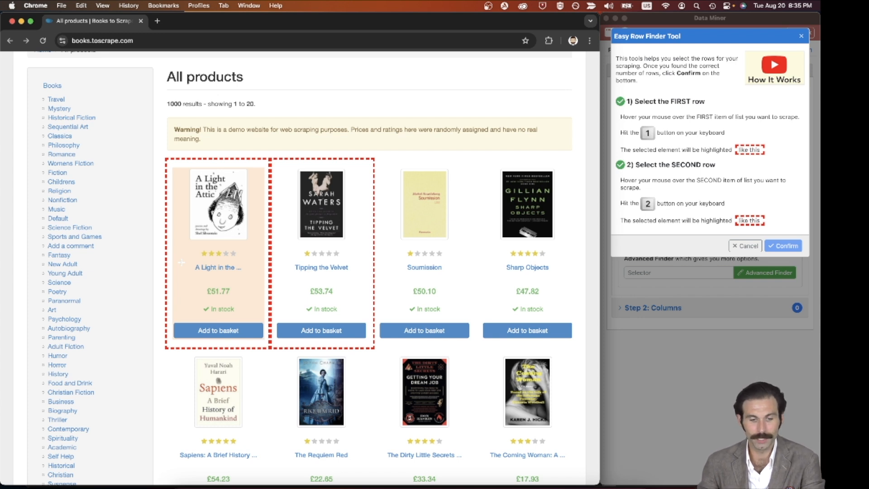
# Mark the inner product cards of A Light in the Attic and Tipping the Velvet as the first and second rows, and confirm
pyautogui.press('1')
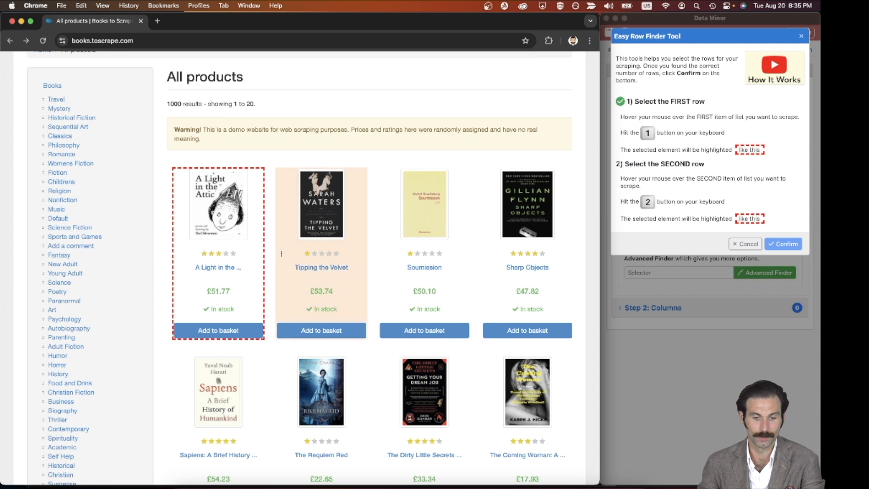
pyautogui.press('2')
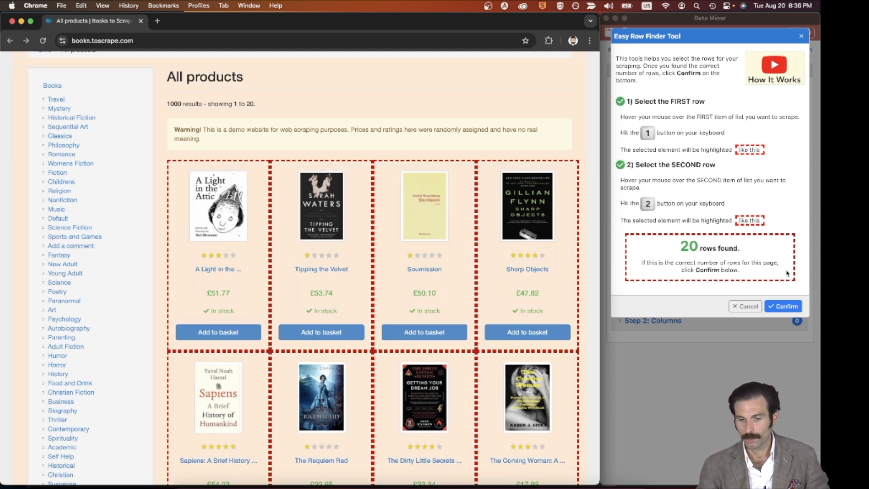
pyautogui.click(777, 308)
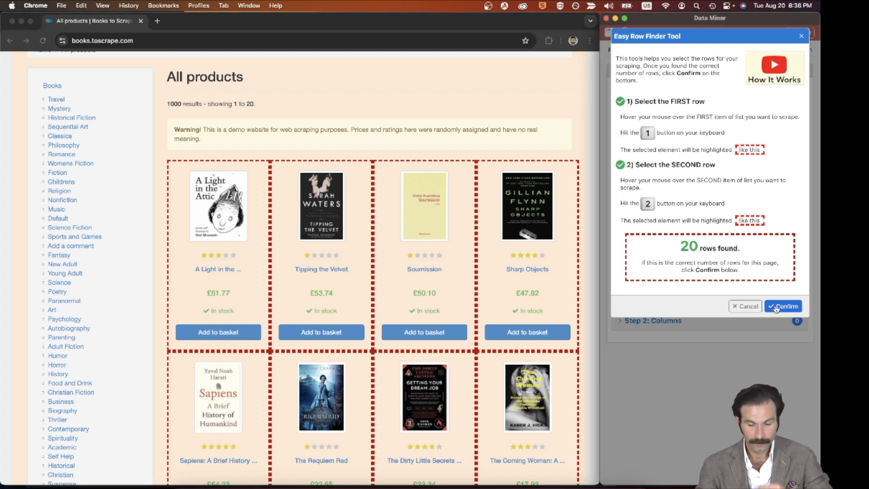
pyautogui.click(777, 307)
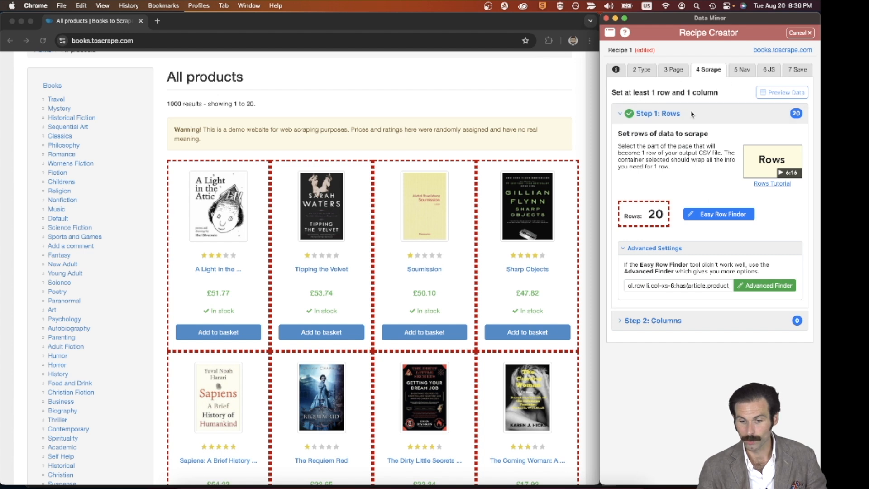
# Add a new column to the recipe and name it Price
pyautogui.click(640, 321)
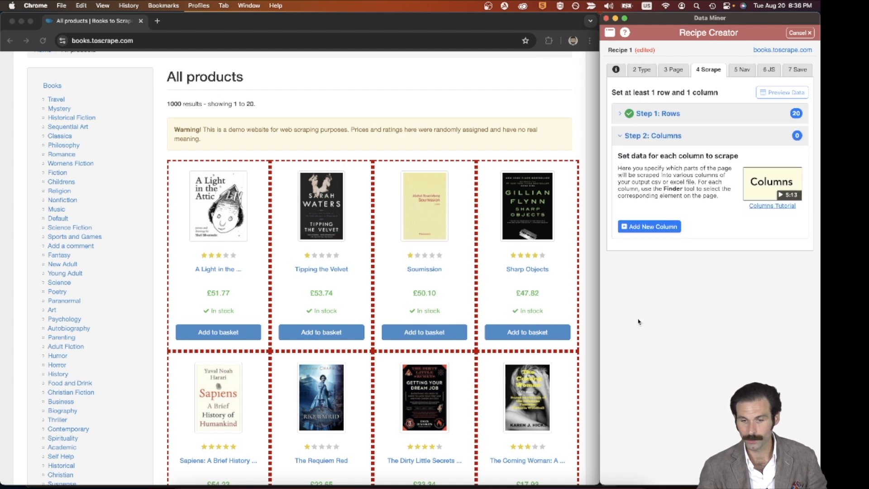
pyautogui.click(638, 230)
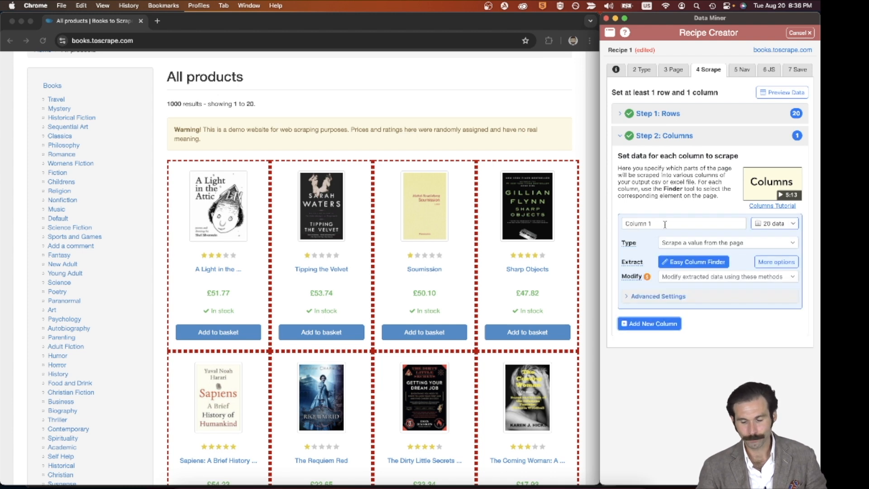
pyautogui.moveTo(664, 226); pyautogui.dragTo(621, 225)
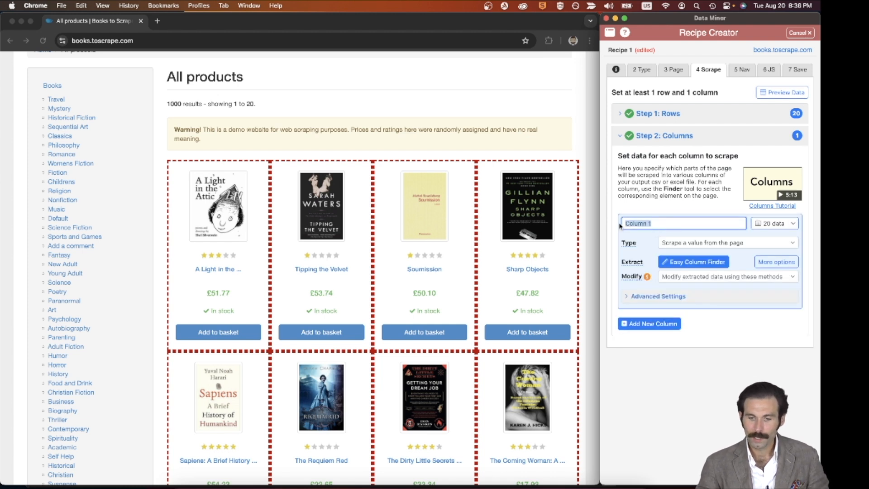
pyautogui.scroll(-1, 669, 236)
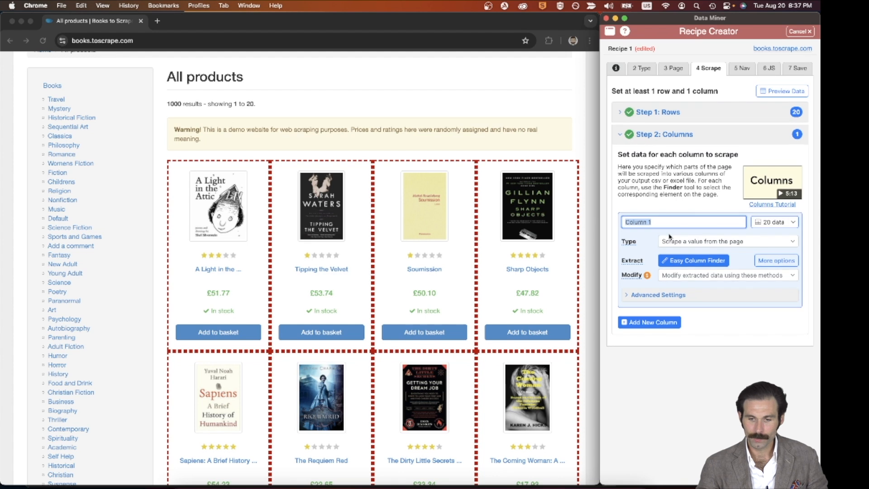
pyautogui.scroll(1, 669, 237)
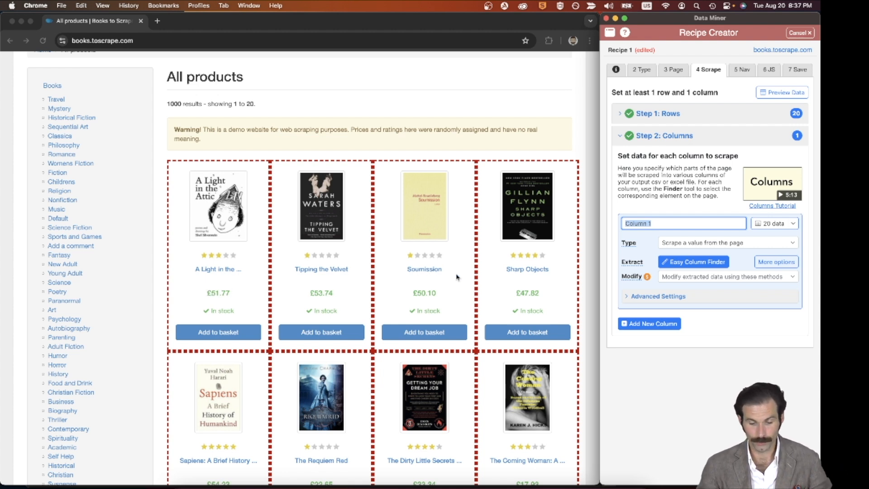
pyautogui.write('Price')
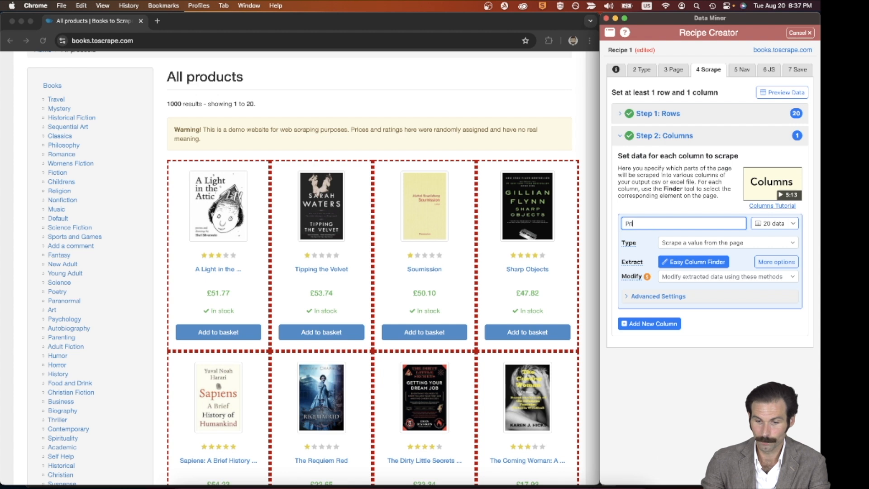
pyautogui.moveTo(641, 223); pyautogui.dragTo(625, 223)
pyautogui.click(624, 224)
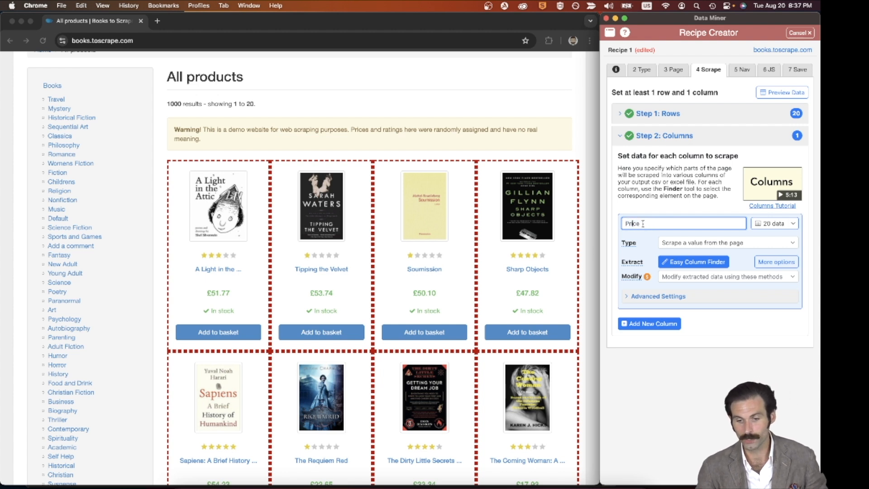
# Set the Price column to extract the text of A Light in the Attic's price with the Easy Column Finder, and confirm
pyautogui.click(674, 267)
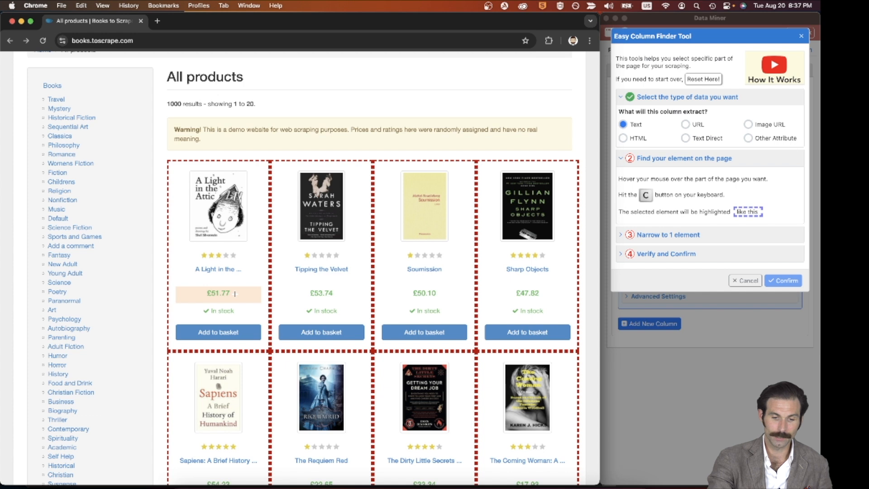
pyautogui.press('c')
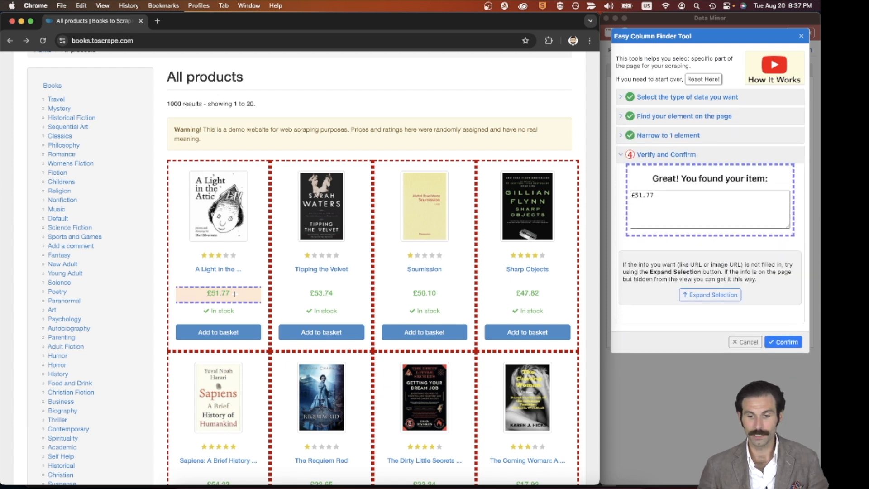
pyautogui.click(664, 197)
pyautogui.moveTo(656, 195); pyautogui.dragTo(636, 195)
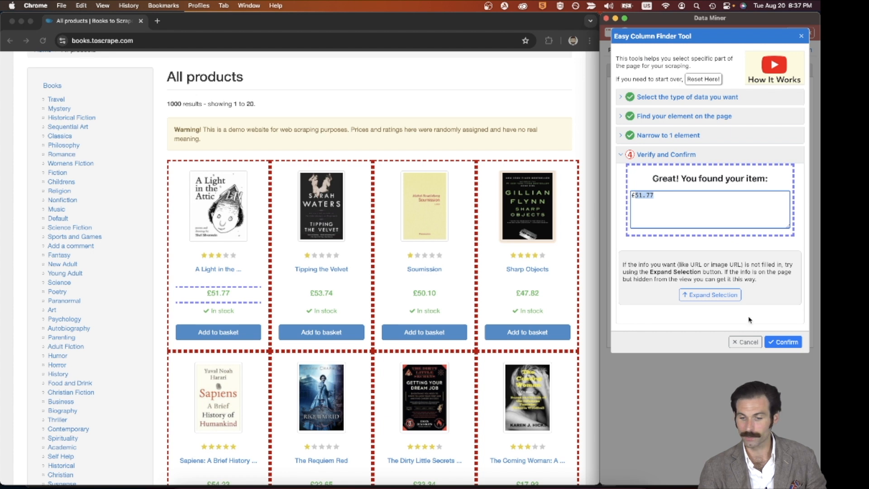
pyautogui.click(800, 343)
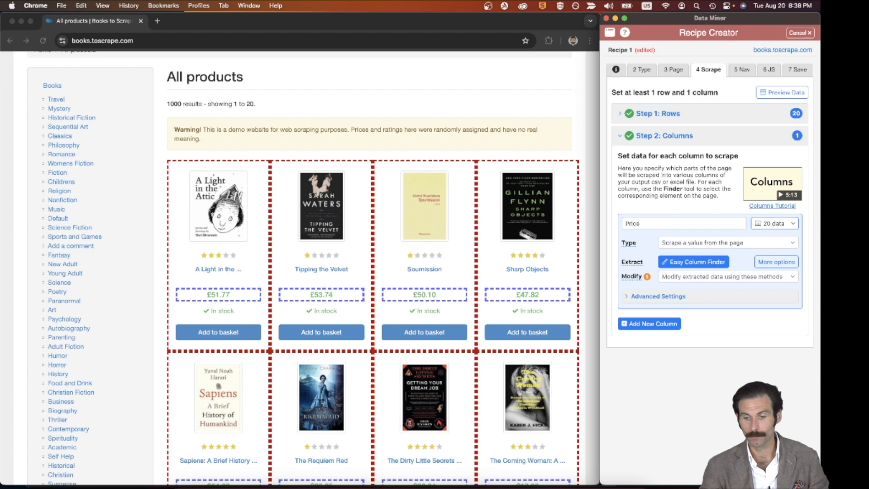
# Review the Price column's extracted data against the prices in the book listing, and close the data view
pyautogui.click(775, 225)
pyautogui.scroll(1, 679, 270)
pyautogui.scroll(-1, 679, 271)
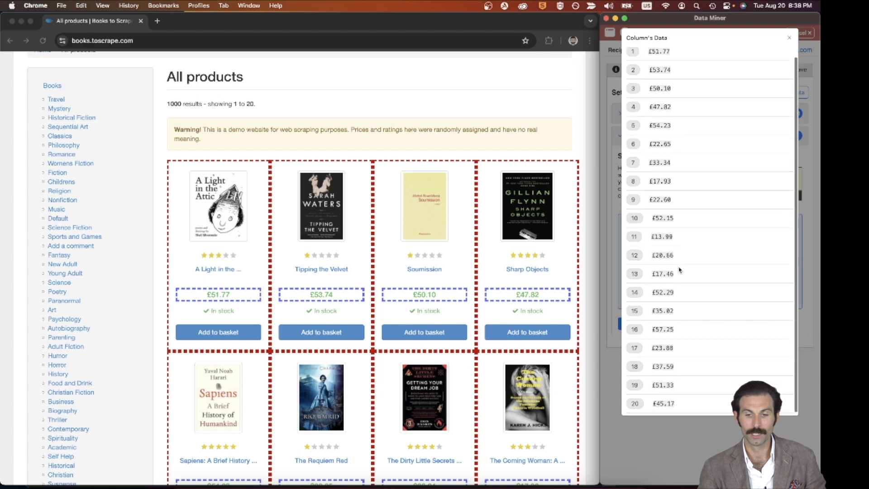
pyautogui.scroll(1, 679, 270)
pyautogui.scroll(-1, 679, 270)
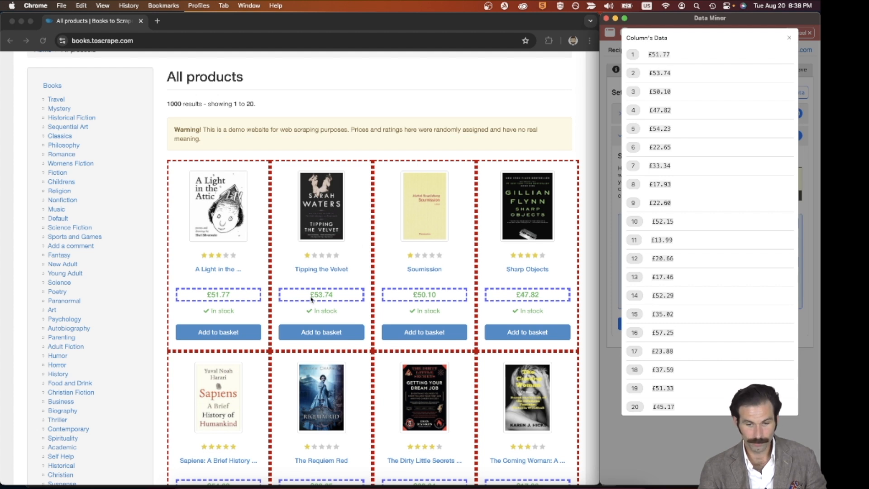
pyautogui.moveTo(675, 77); pyautogui.dragTo(648, 76)
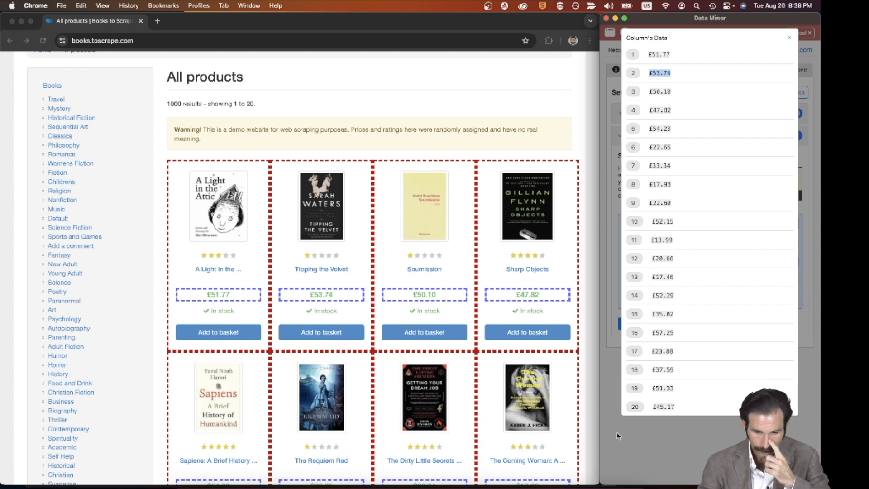
pyautogui.click(630, 436)
pyautogui.click(350, 133)
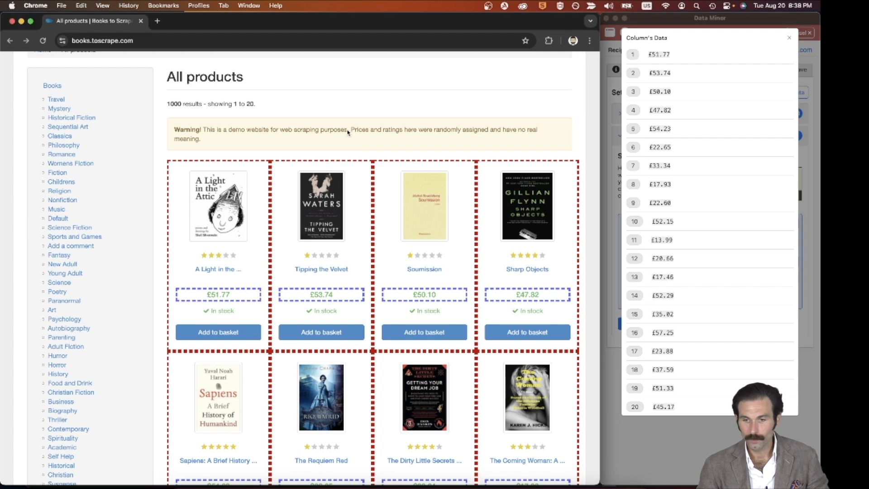
pyautogui.click(788, 38)
pyautogui.click(417, 89)
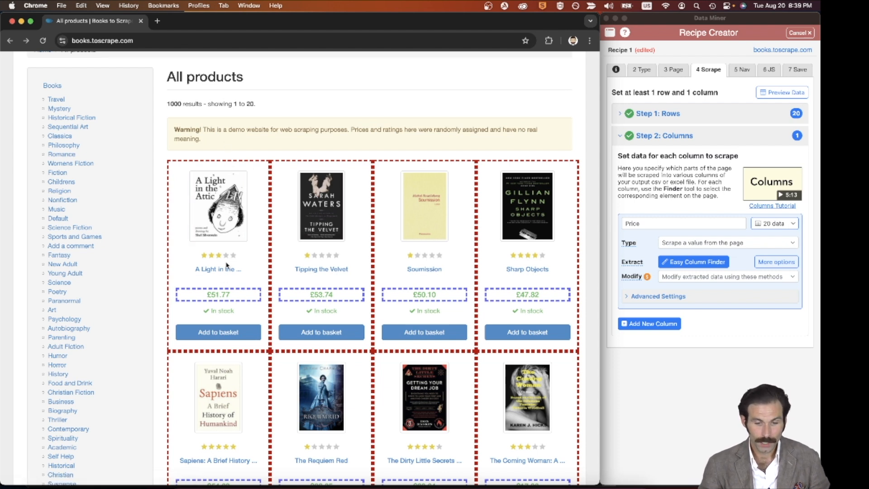
# Highlight the truncated title of A Light in the Attic in the listing, and open the browser's developer tools for the page
pyautogui.moveTo(194, 271); pyautogui.dragTo(244, 274)
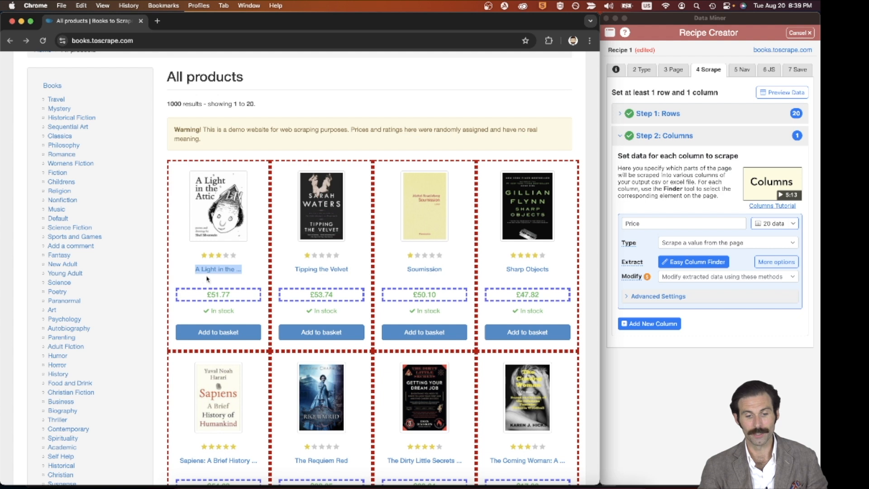
pyautogui.click(239, 280)
pyautogui.click(103, 5)
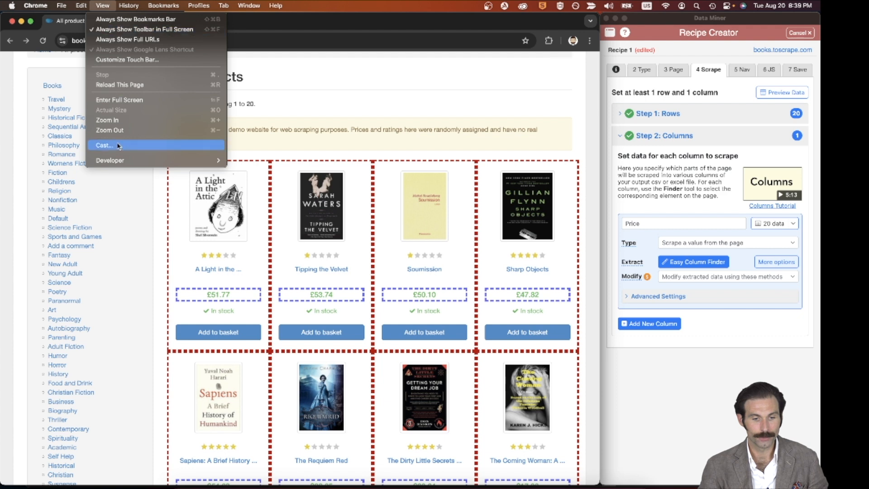
pyautogui.moveTo(119, 160)
pyautogui.click(249, 171)
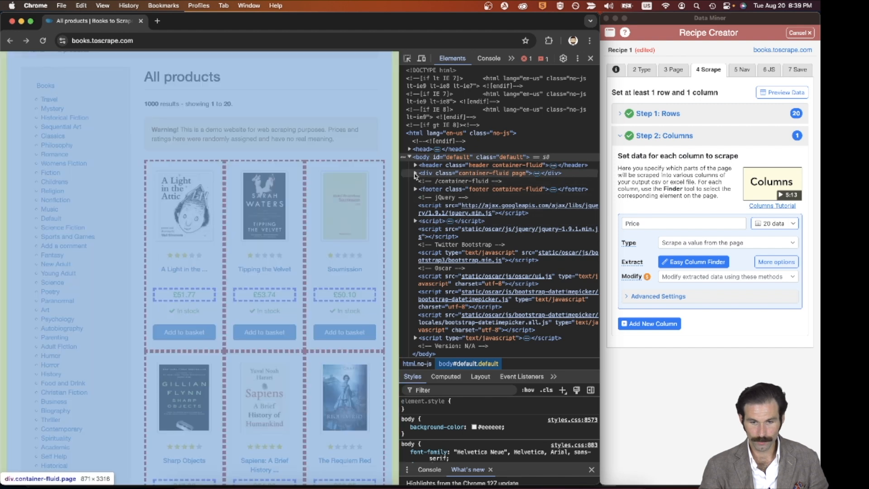
# Expand the HTML tree from the container-fluid page div through the section element down to the ordered list of book items
pyautogui.click(415, 173)
pyautogui.click(423, 190)
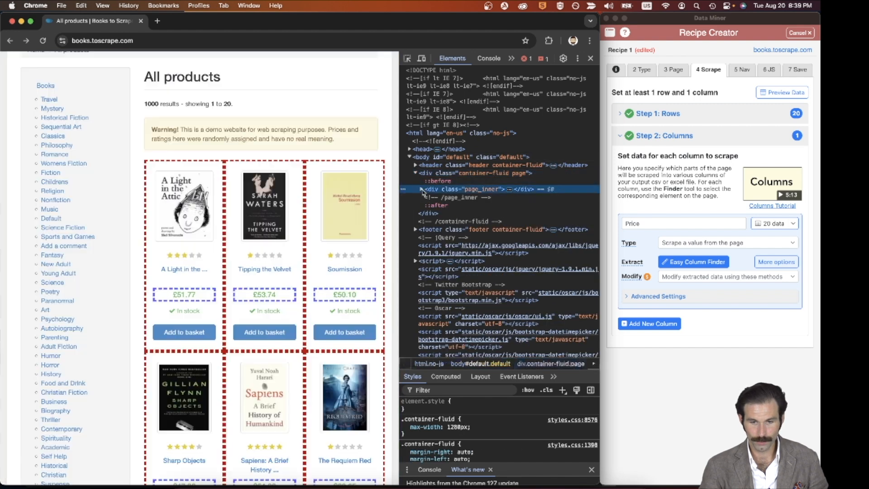
pyautogui.click(422, 190)
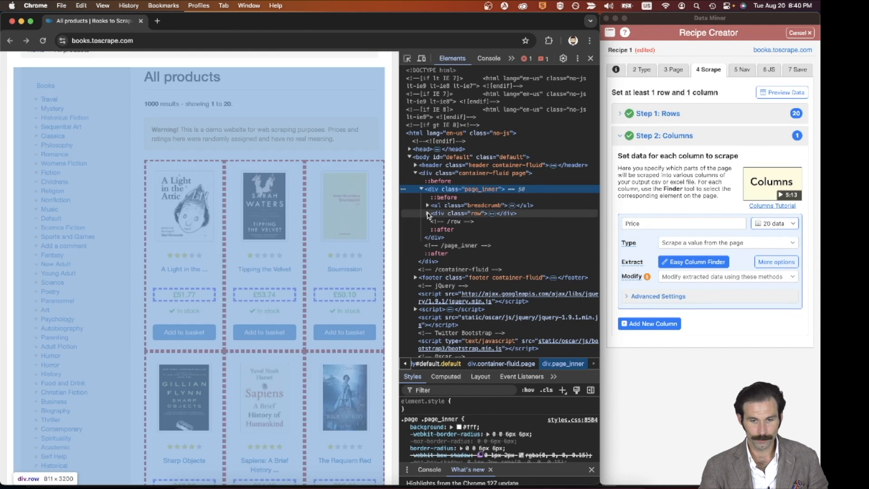
pyautogui.click(427, 214)
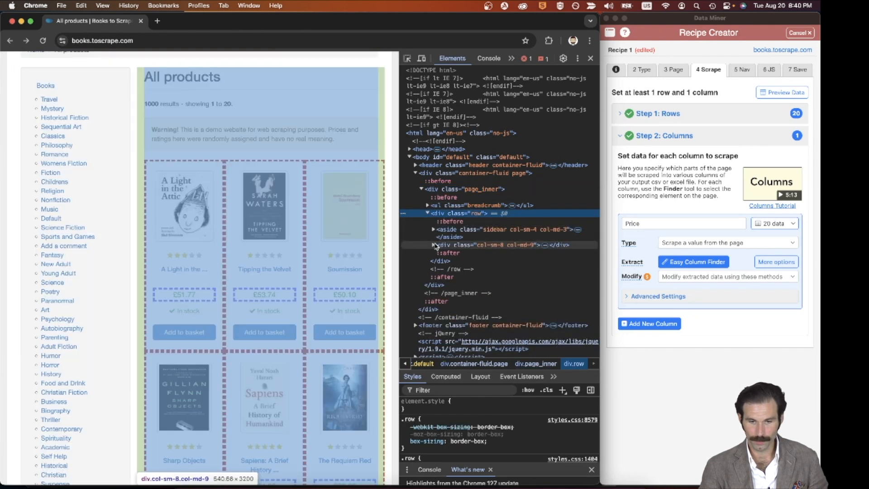
pyautogui.click(433, 245)
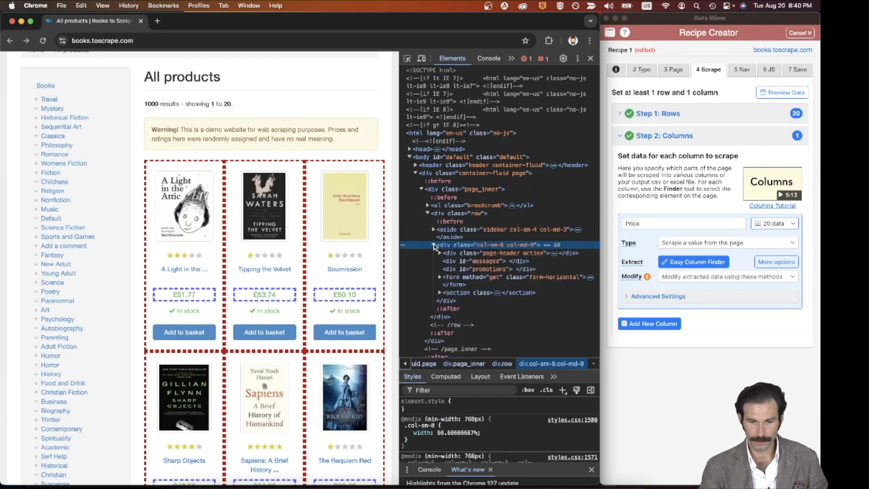
pyautogui.click(441, 294)
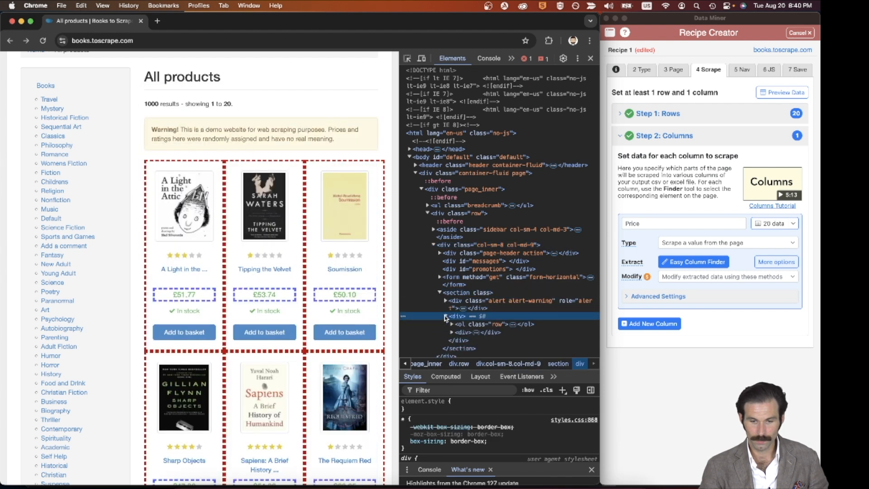
pyautogui.click(445, 316)
pyautogui.click(451, 280)
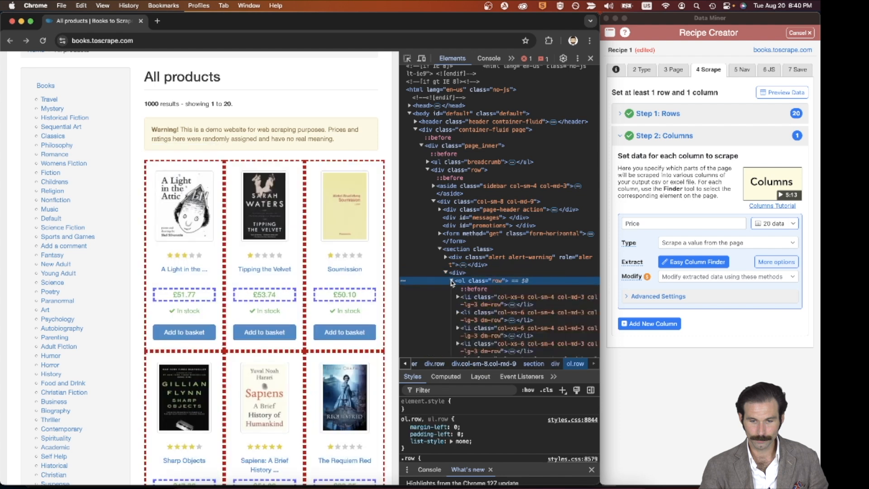
pyautogui.click(452, 280)
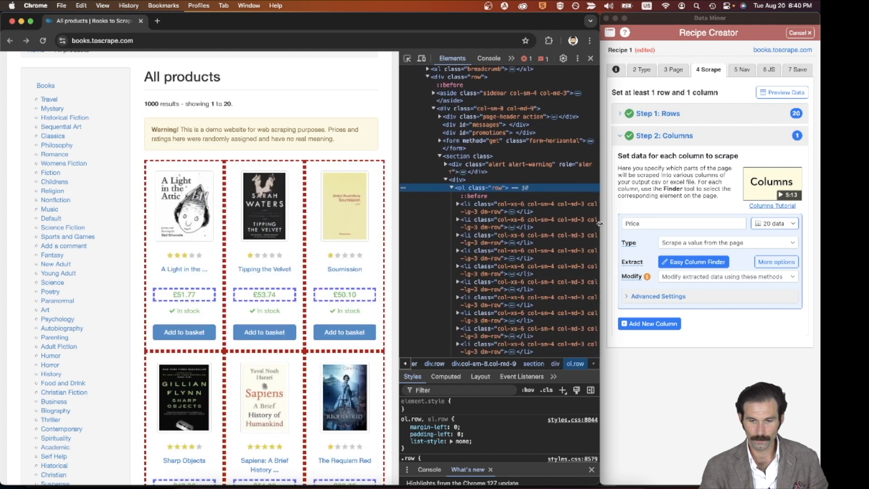
# Widen the browser window and inspect the first book's product_pod article down to the h3 link's text and title attribute
pyautogui.moveTo(606, 227); pyautogui.dragTo(630, 227)
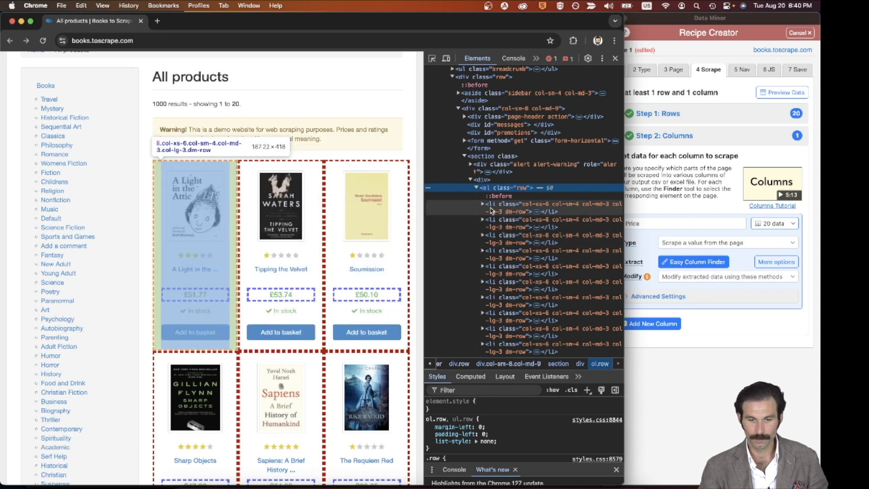
pyautogui.click(483, 205)
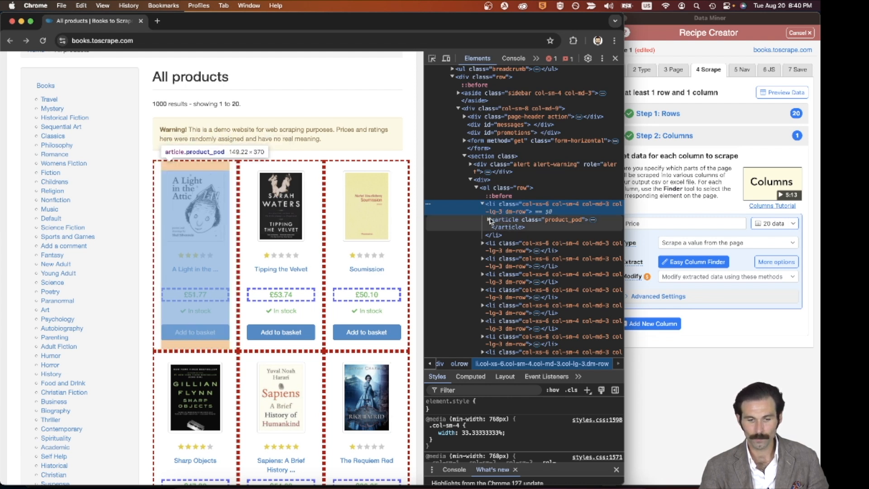
pyautogui.click(489, 220)
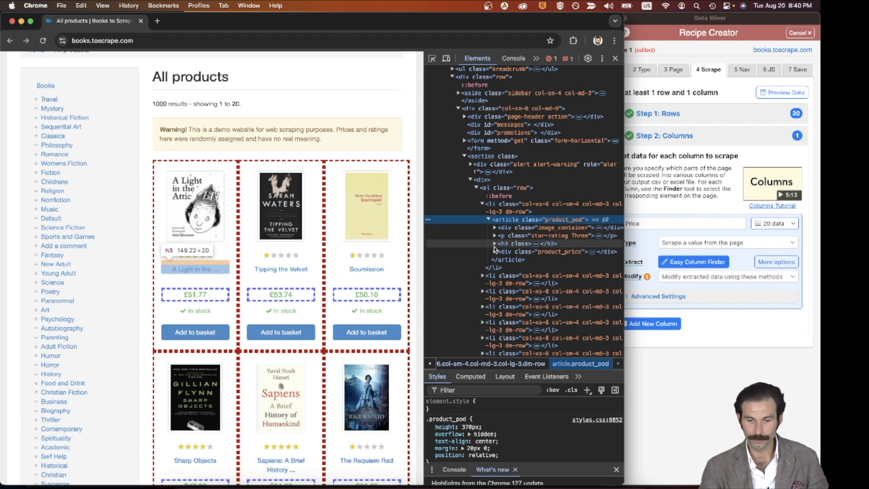
pyautogui.click(494, 244)
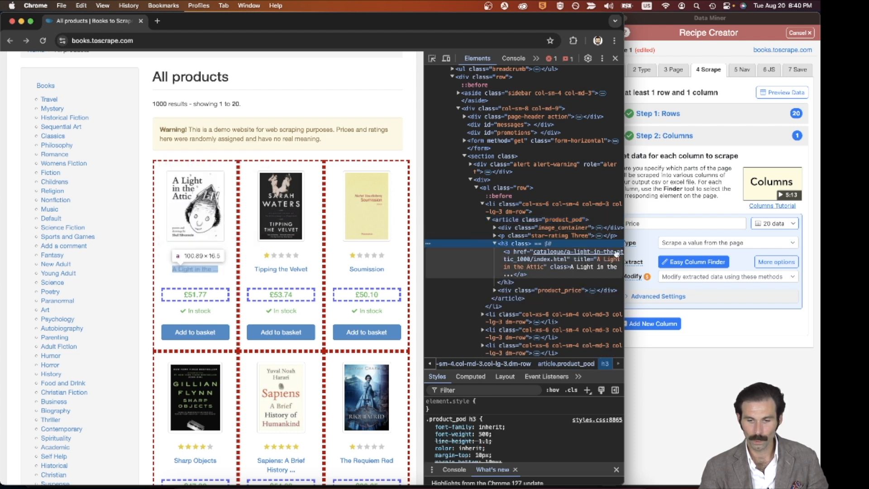
pyautogui.moveTo(424, 219); pyautogui.dragTo(365, 223)
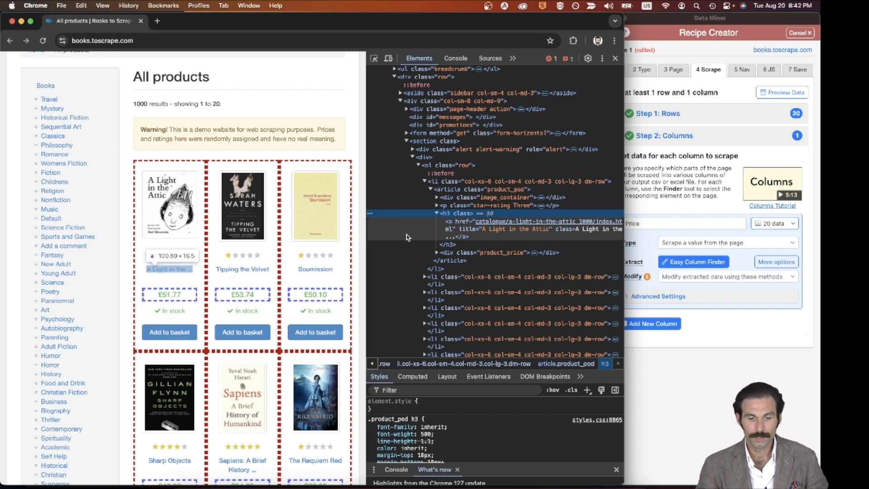
pyautogui.moveTo(370, 187); pyautogui.dragTo(474, 197)
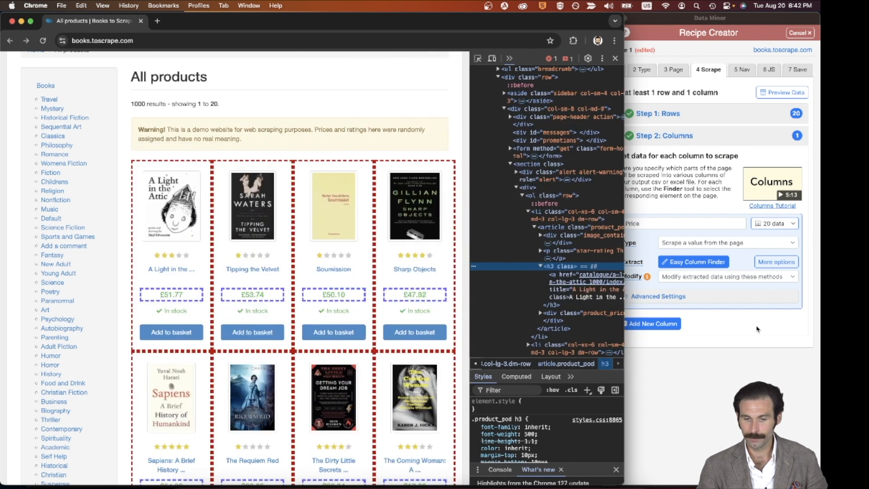
# Add a new column to the recipe and name it Short Title
pyautogui.click(630, 253)
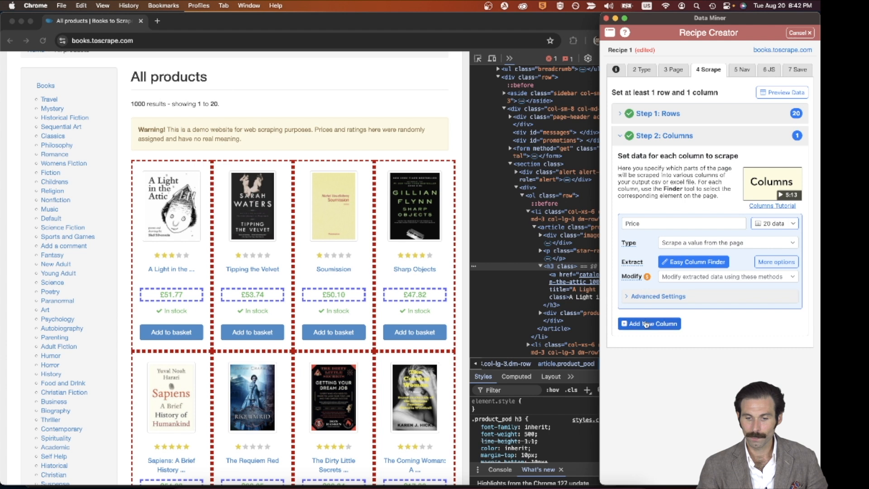
pyautogui.click(649, 323)
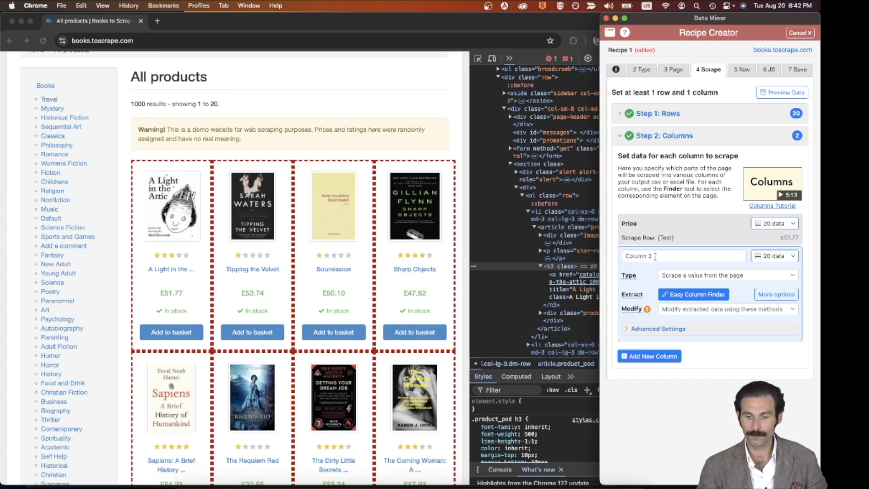
pyautogui.moveTo(654, 259); pyautogui.dragTo(621, 258)
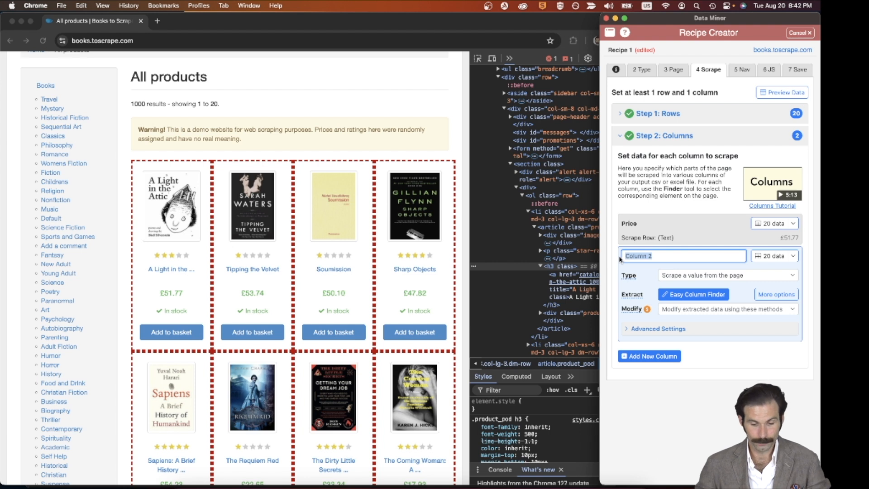
pyautogui.write('Shor')
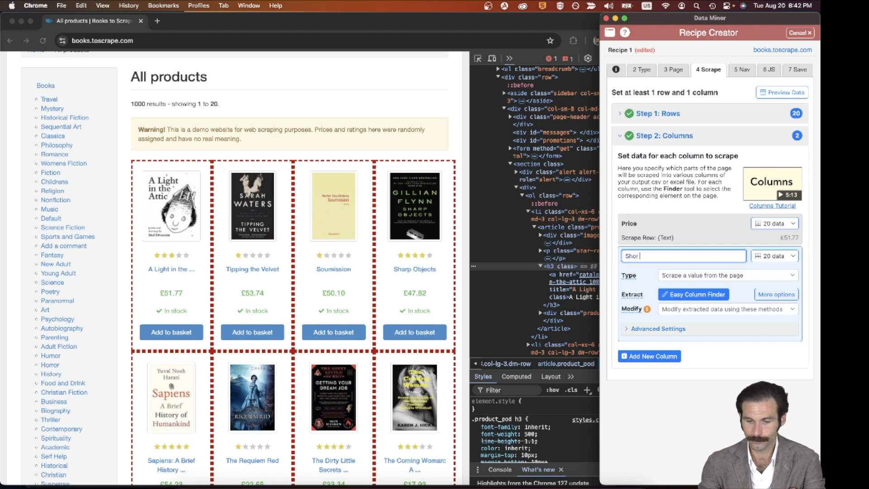
pyautogui.write('t Title')
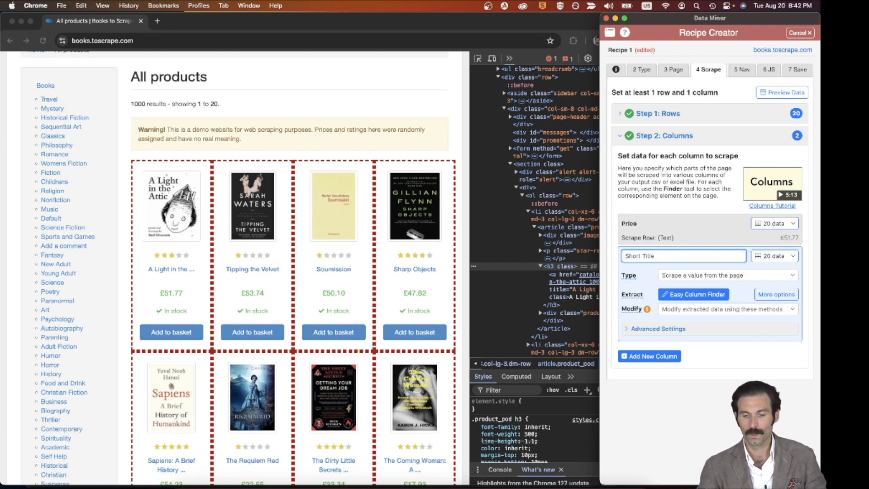
# Set the Short Title column to extract the text of A Light in the Attic's title link with the Easy Column Finder, and confirm
pyautogui.click(684, 295)
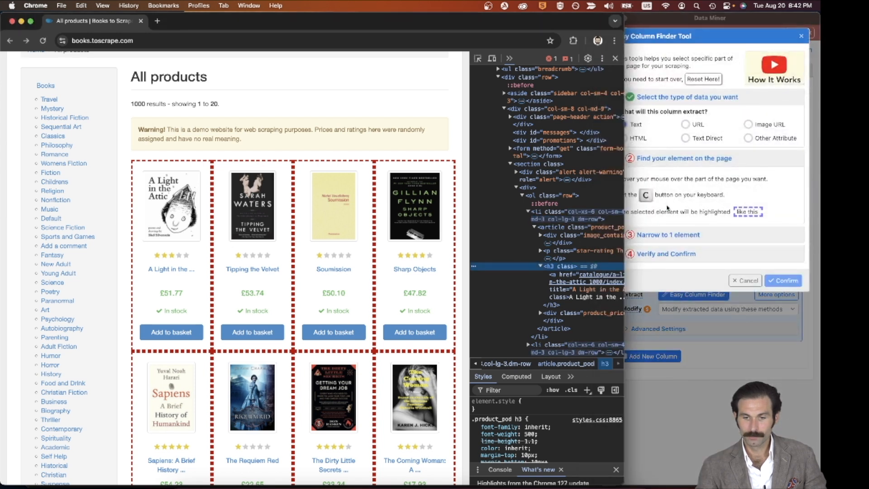
pyautogui.click(676, 42)
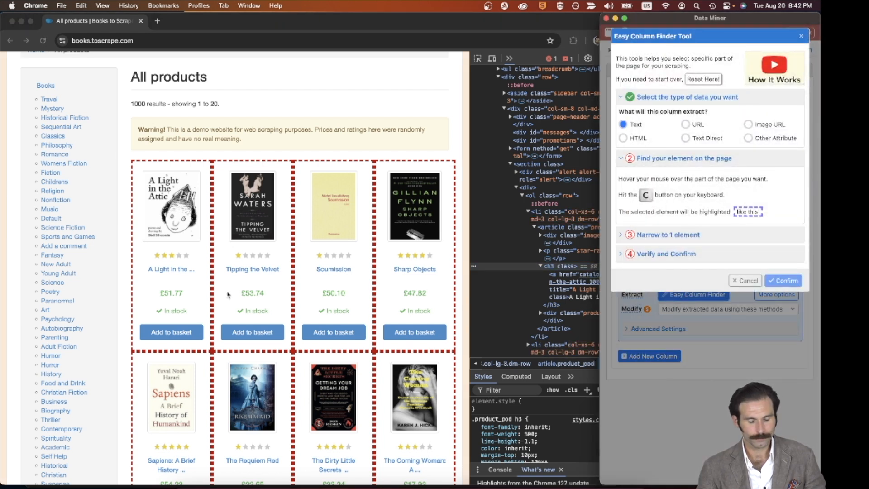
pyautogui.click(205, 284)
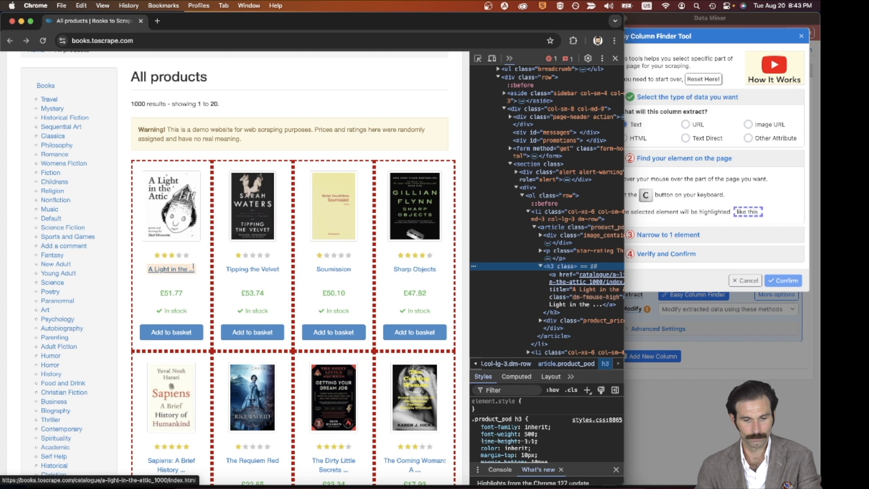
pyautogui.click(193, 268)
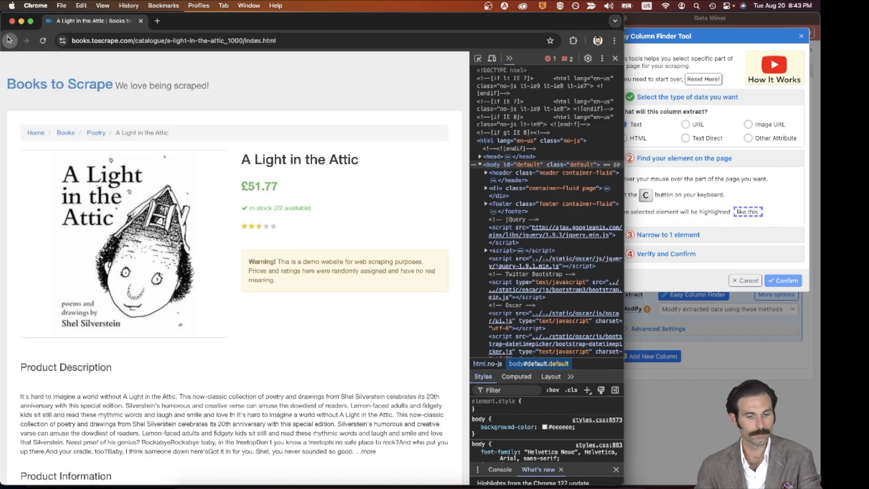
pyautogui.click(10, 40)
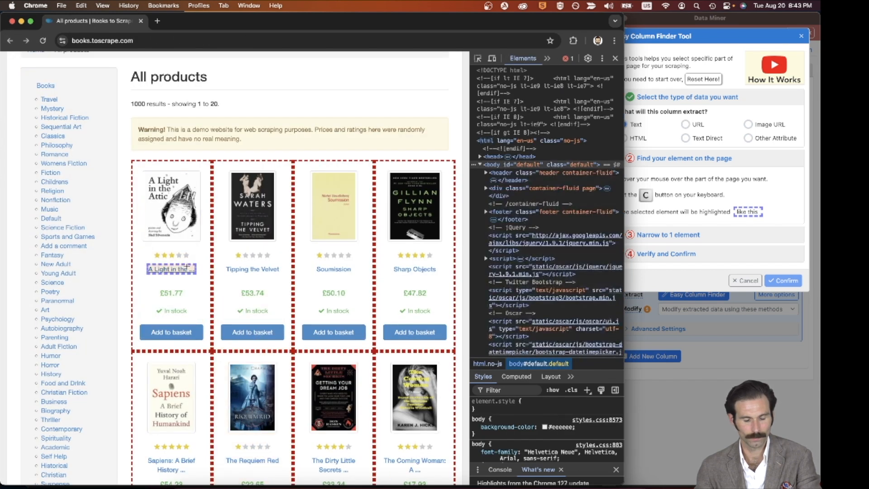
pyautogui.press('c')
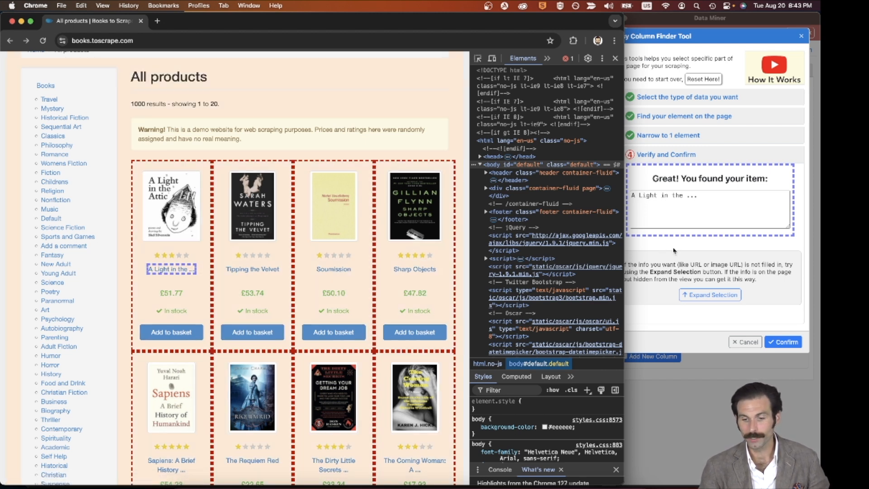
pyautogui.click(662, 203)
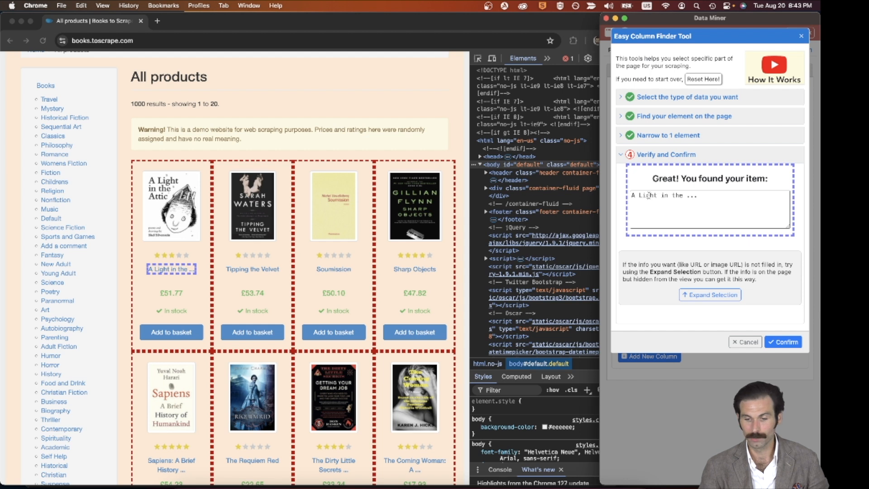
pyautogui.click(785, 341)
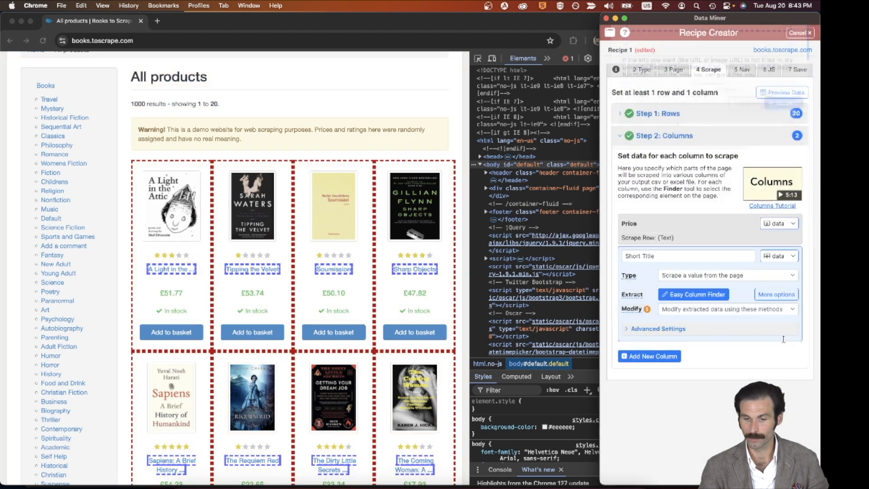
# Review the Short Title column's extracted data, and close the data view
pyautogui.click(770, 257)
pyautogui.scroll(-1, 690, 132)
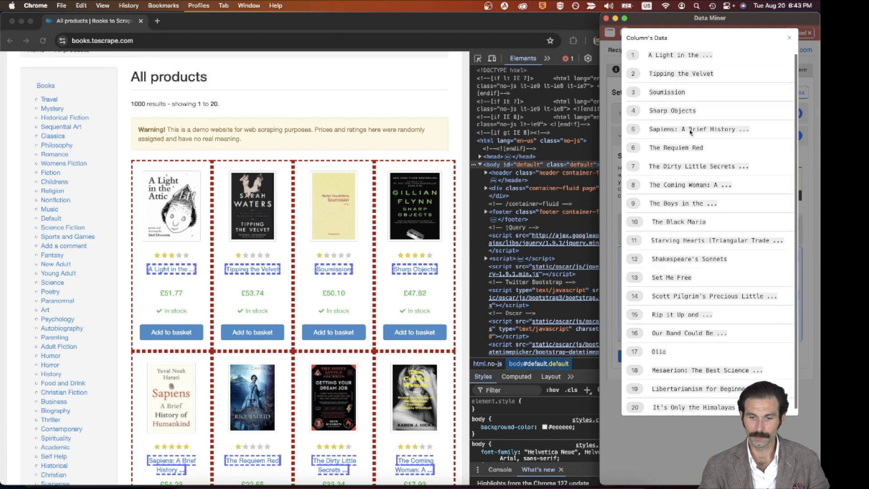
pyautogui.scroll(1, 690, 133)
pyautogui.scroll(-1, 690, 133)
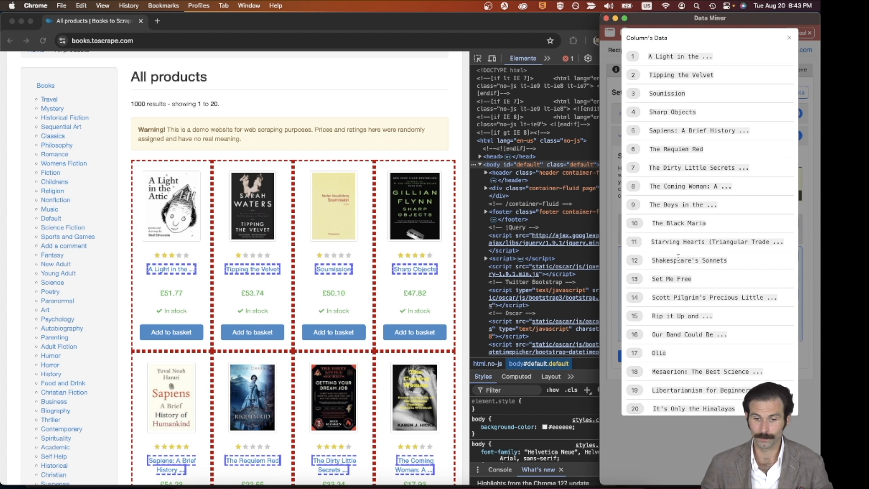
pyautogui.click(790, 38)
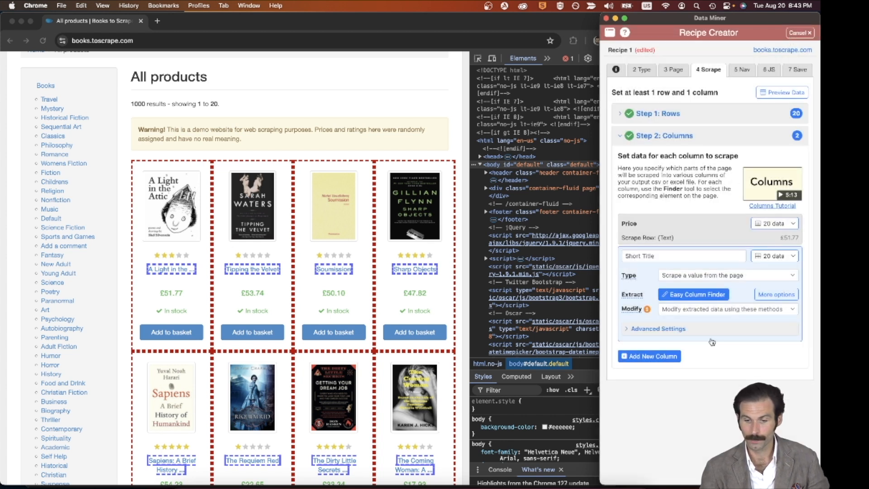
# Add a new column to the recipe and name it Full Title
pyautogui.click(653, 358)
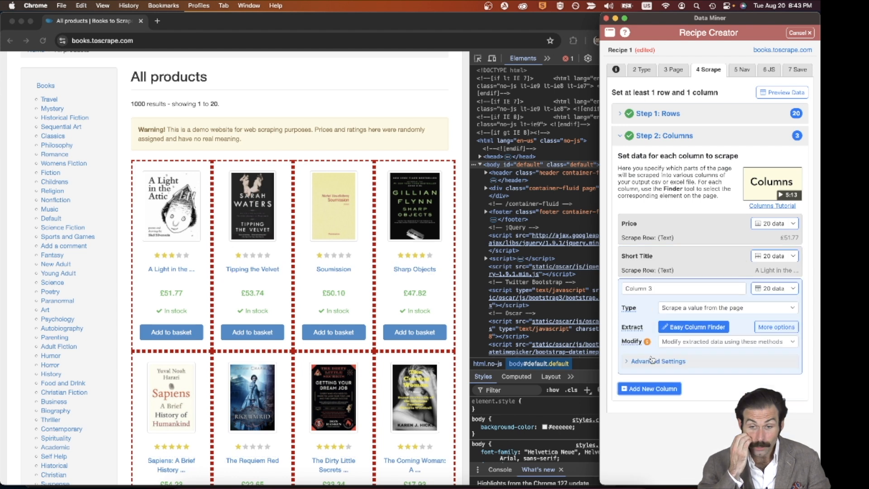
pyautogui.moveTo(656, 289); pyautogui.dragTo(597, 290)
pyautogui.write('Full Title')
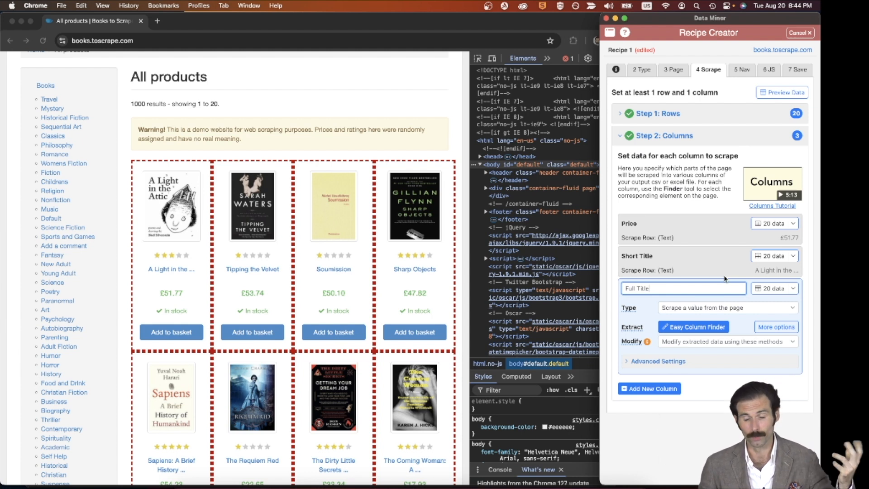
# Set the Full Title column to extract the title attribute of A Light in the Attic's title link with the Easy Column Finder, and confirm
pyautogui.click(701, 332)
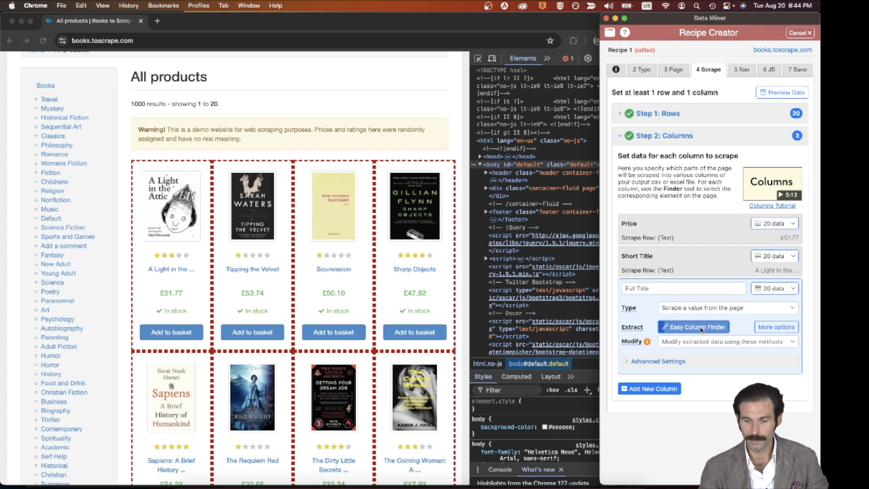
pyautogui.click(665, 58)
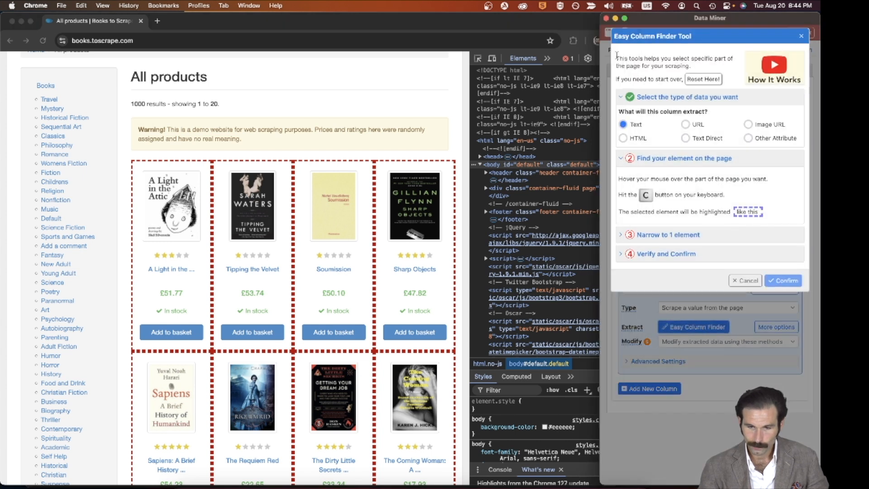
pyautogui.moveTo(631, 124); pyautogui.dragTo(642, 126)
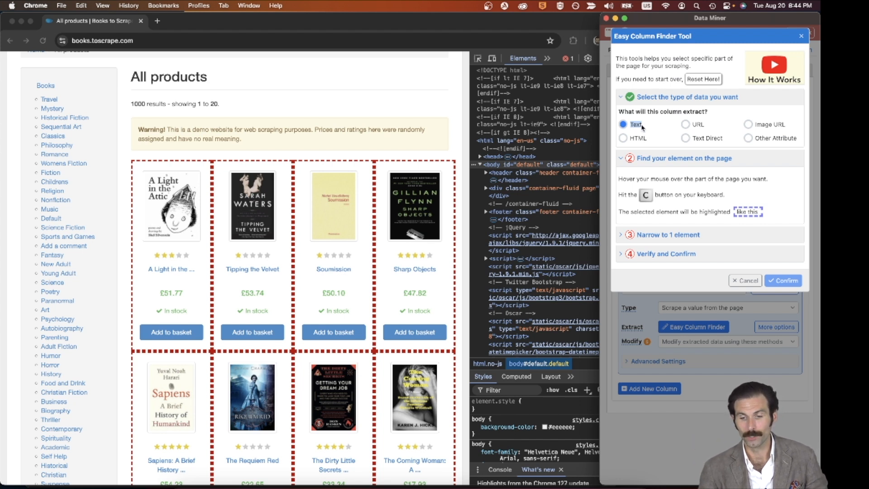
pyautogui.click(749, 138)
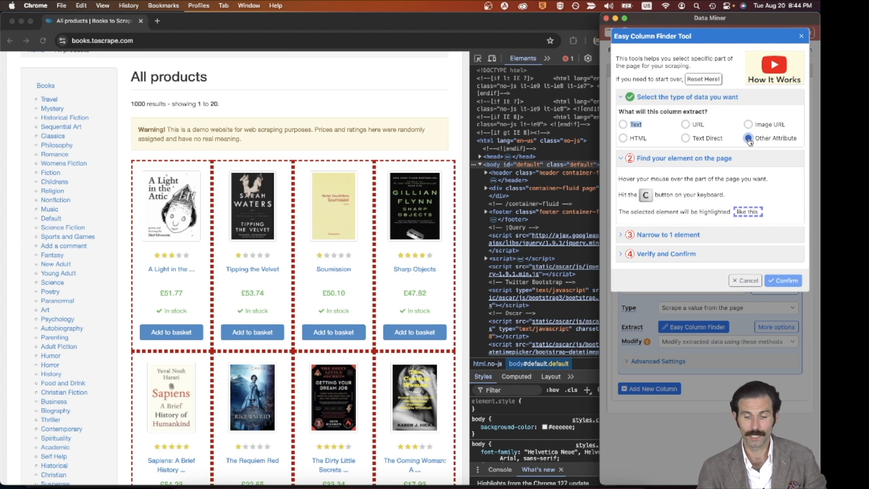
pyautogui.click(175, 270)
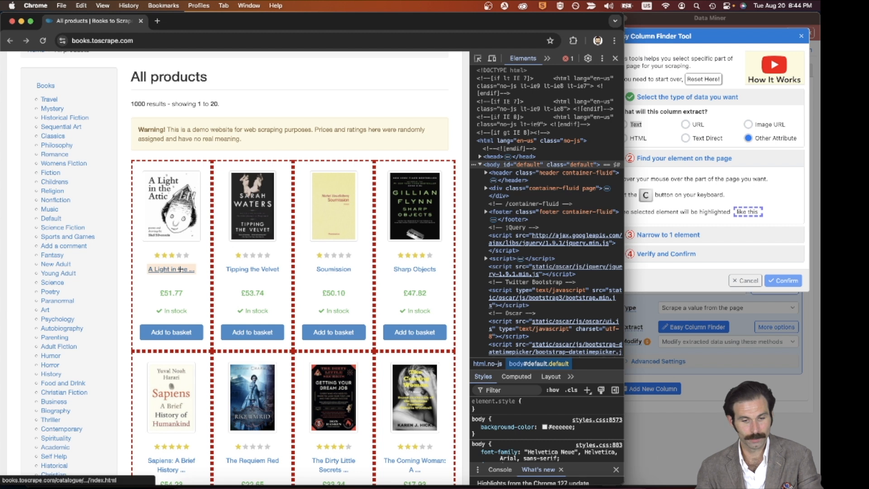
pyautogui.press('c')
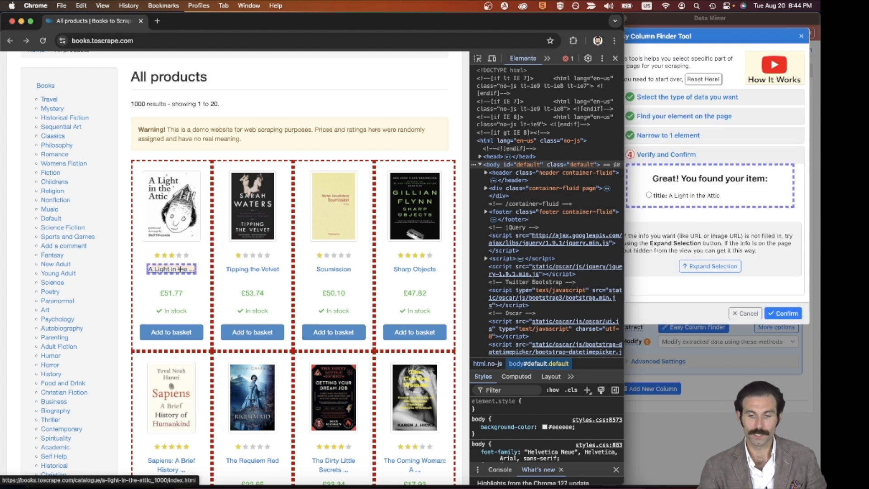
pyautogui.click(649, 196)
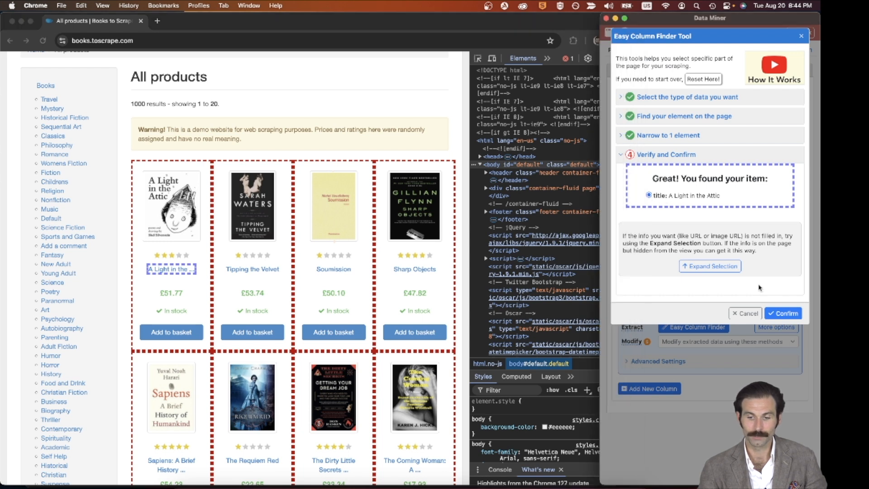
pyautogui.click(777, 313)
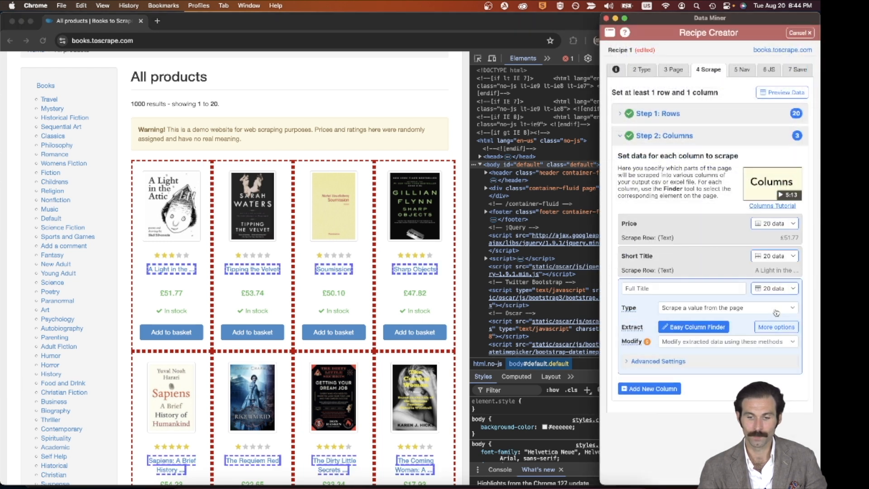
# Review the Full Title column's extracted data, and close the data view
pyautogui.click(772, 288)
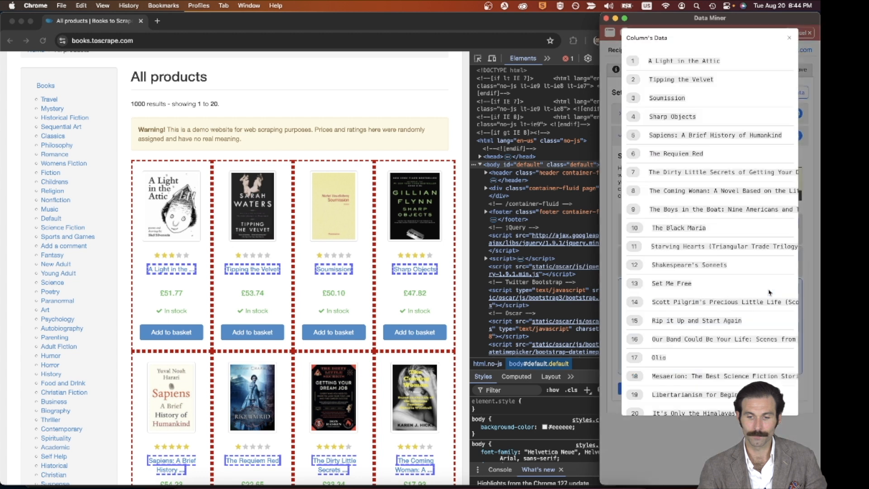
pyautogui.scroll(-1, 685, 154)
pyautogui.scroll(1, 687, 154)
pyautogui.scroll(-1, 686, 153)
pyautogui.scroll(1, 687, 154)
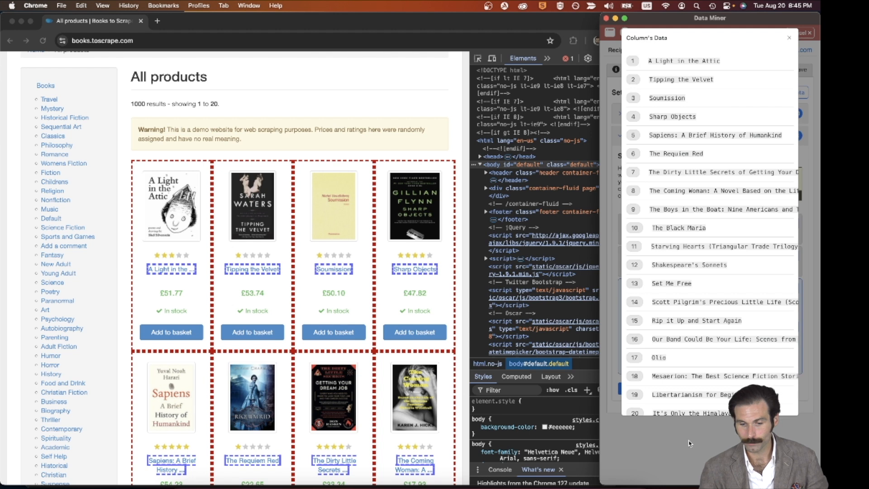
pyautogui.click(788, 38)
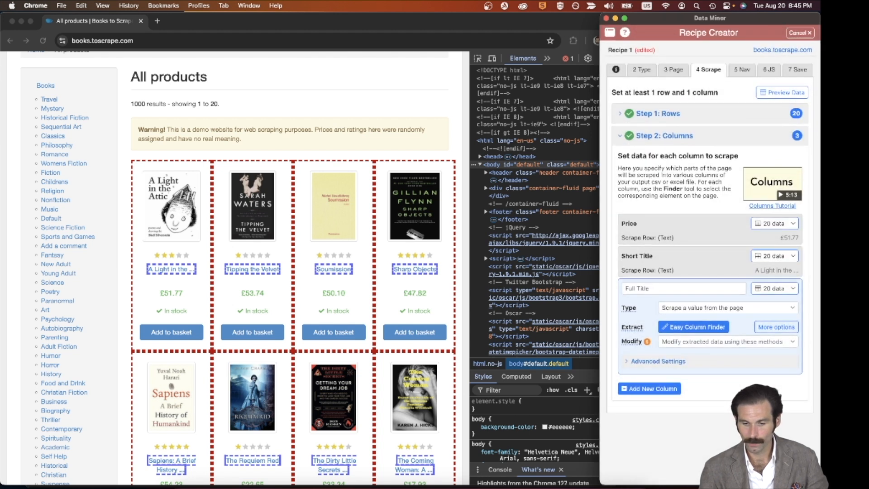
# Shorten the Data Miner window, and add a new column named Availability to the recipe
pyautogui.moveTo(686, 484); pyautogui.dragTo(686, 207)
pyautogui.scroll(-10, 687, 156)
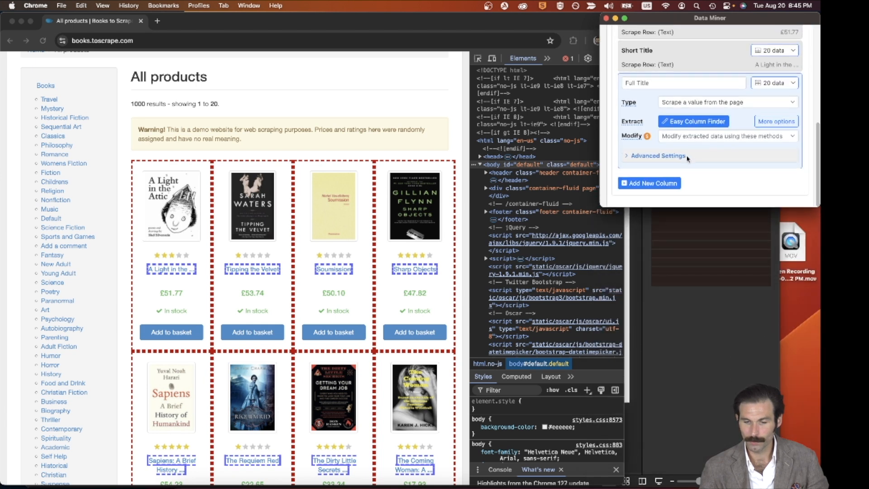
pyautogui.moveTo(657, 206); pyautogui.dragTo(659, 252)
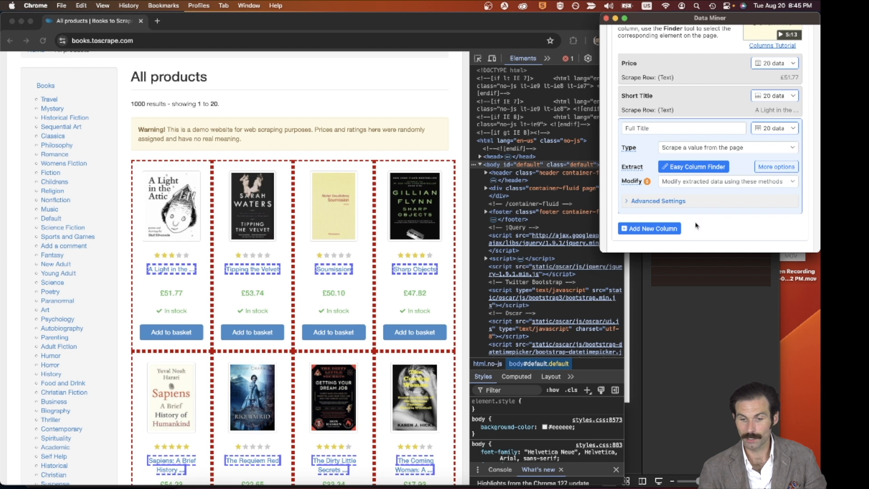
pyautogui.click(663, 229)
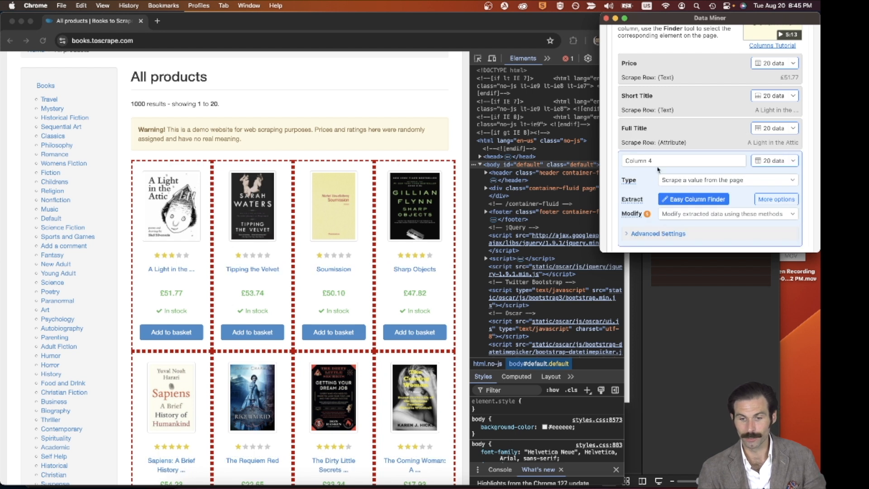
pyautogui.click(658, 161)
pyautogui.write('Availability')
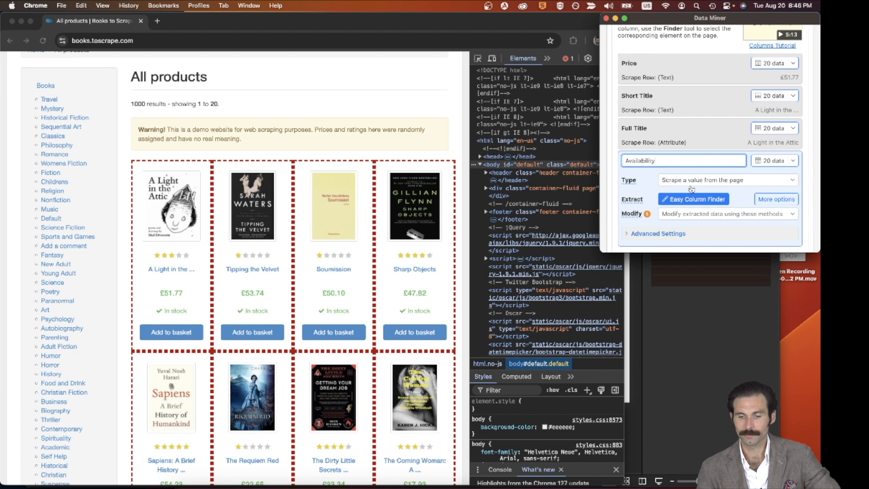
# Set the Availability column to extract the text of A Light in the Attic's stock status with the Easy Column Finder, and confirm
pyautogui.click(682, 199)
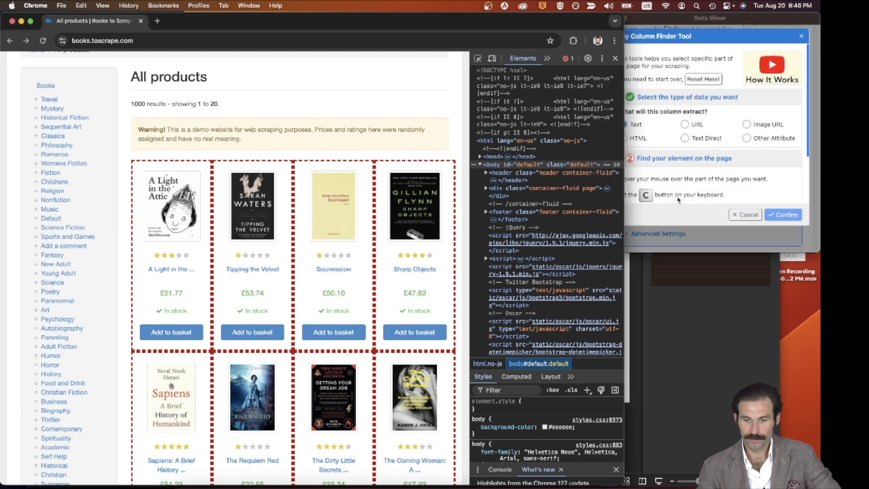
pyautogui.moveTo(624, 44); pyautogui.dragTo(609, 45)
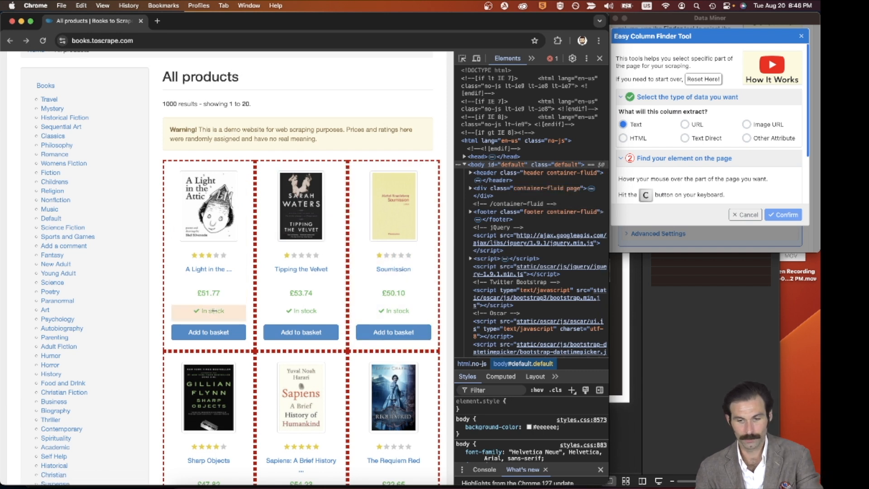
pyautogui.press('c')
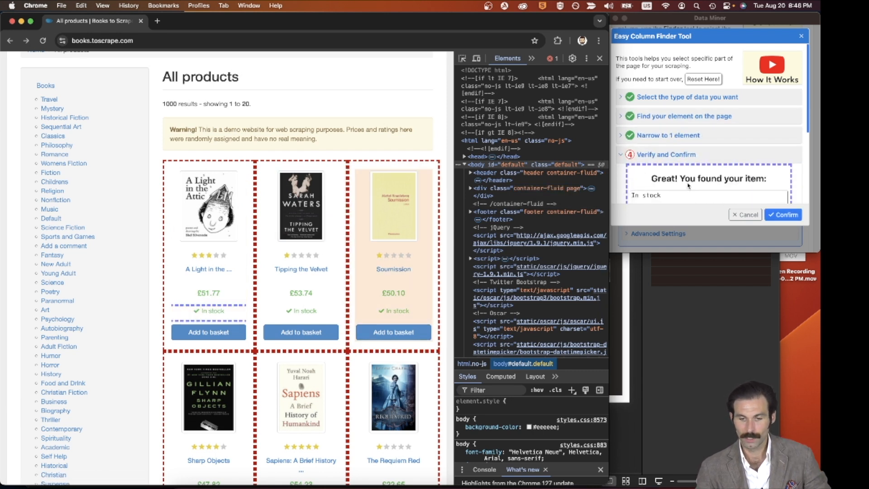
pyautogui.scroll(-2, 689, 172)
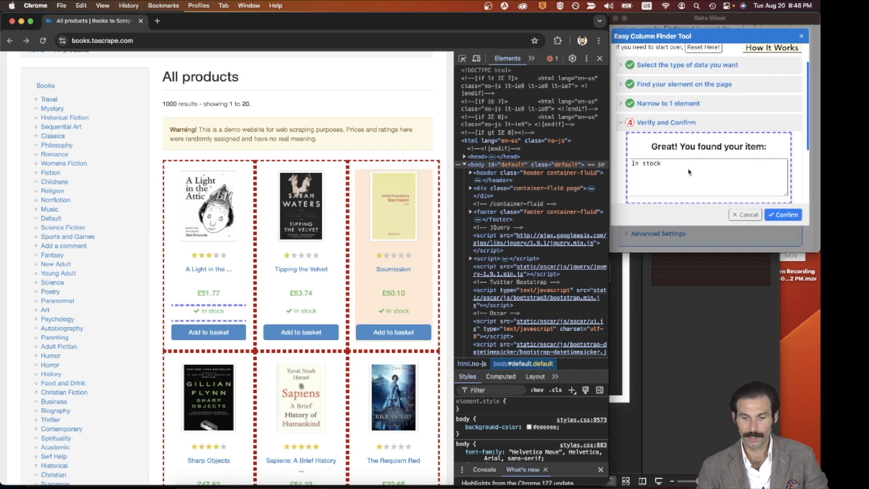
pyautogui.click(785, 218)
pyautogui.click(785, 218)
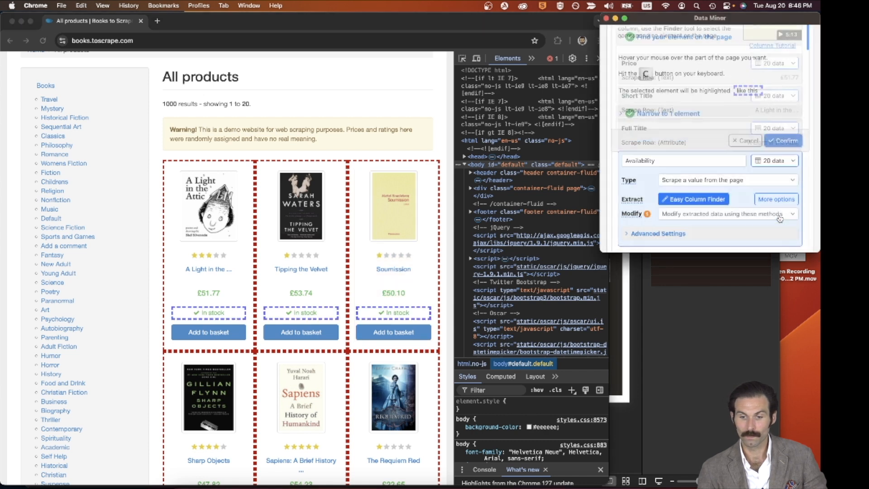
# Review the Availability column's extracted data, and close the data view
pyautogui.click(768, 163)
pyautogui.scroll(-5, 737, 135)
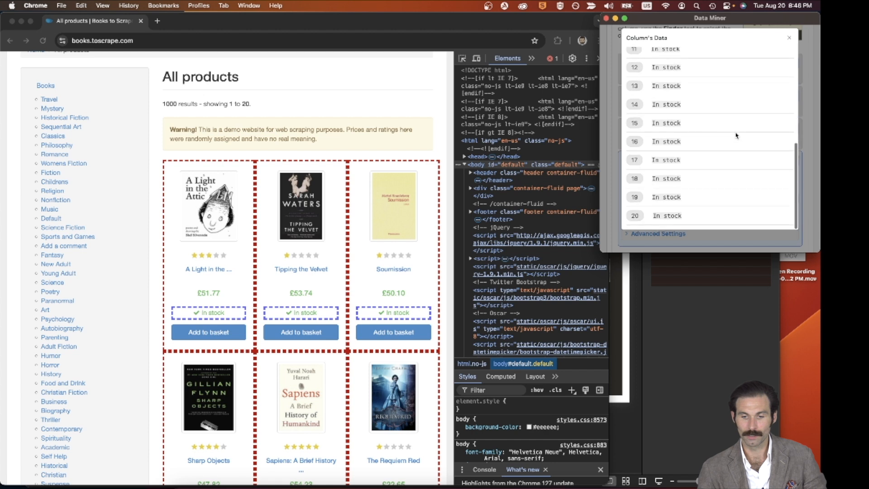
pyautogui.scroll(5, 737, 136)
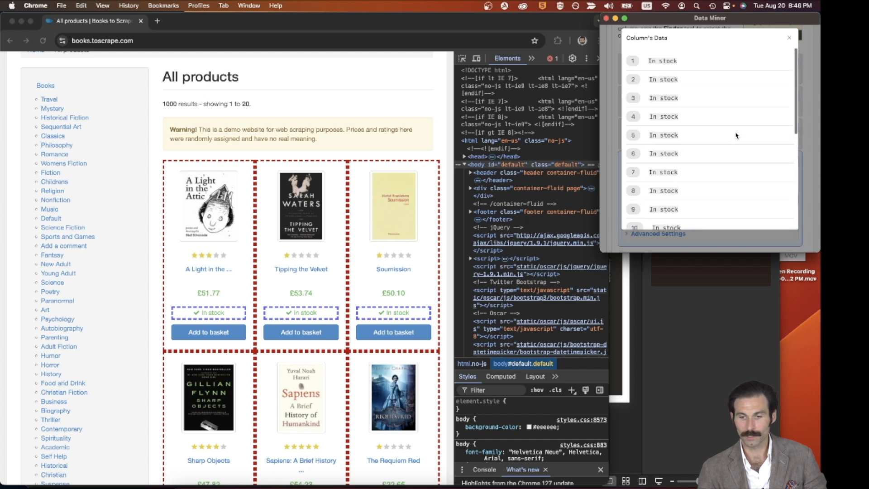
pyautogui.click(790, 38)
pyautogui.scroll(-10, 402, 245)
pyautogui.scroll(6, 402, 245)
pyautogui.scroll(5, 402, 245)
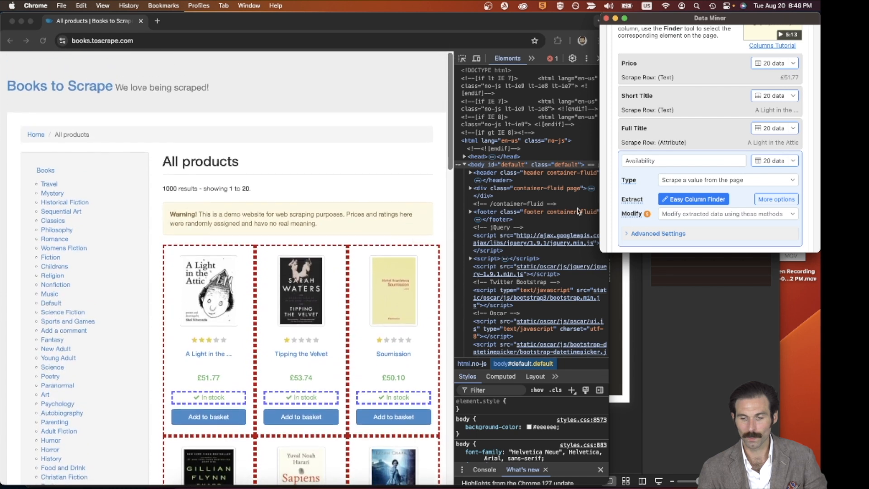
# Add a new column to the recipe, name it Star Rating, and start the Easy Column Finder for it
pyautogui.scroll(-2, 725, 188)
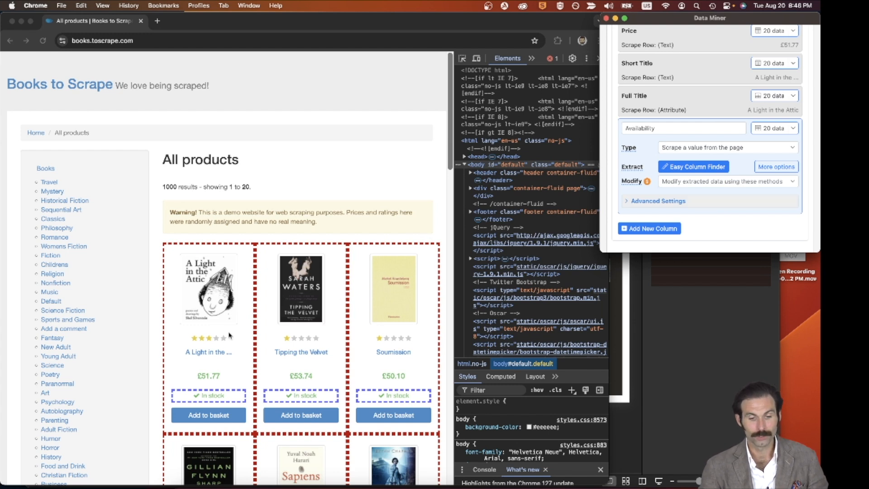
pyautogui.click(188, 344)
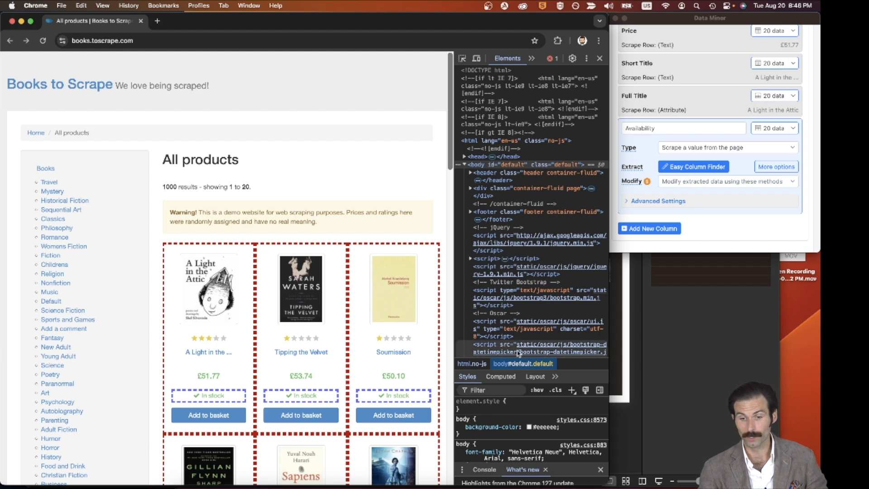
pyautogui.click(651, 230)
pyautogui.click(650, 229)
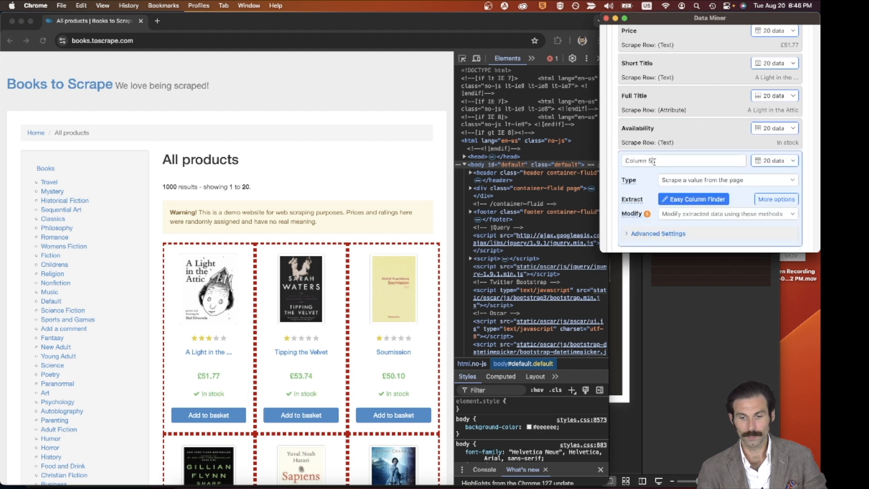
pyautogui.moveTo(652, 161); pyautogui.dragTo(605, 163)
pyautogui.write('Star Rating')
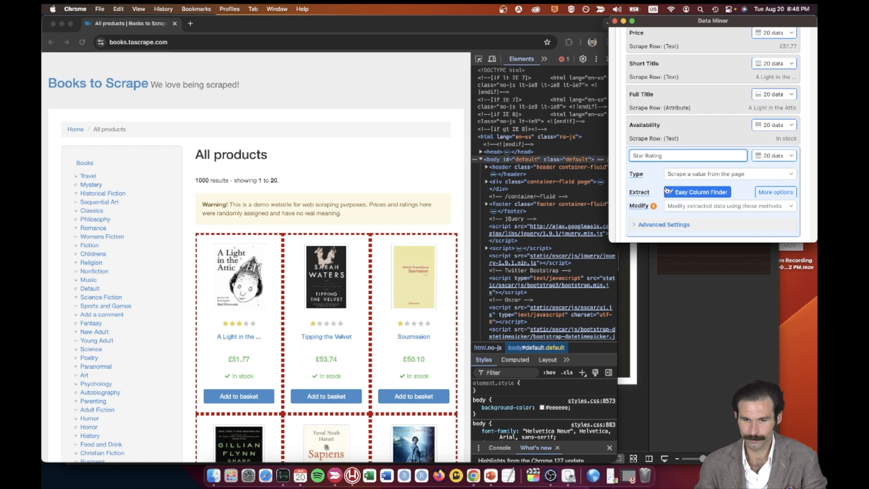
pyautogui.click(692, 194)
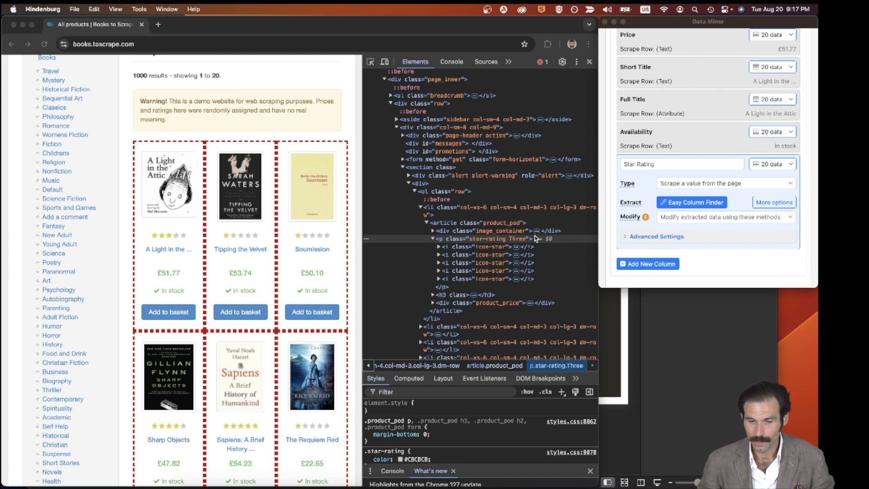
# Delete the Star Rating column from the recipe
pyautogui.click(646, 165)
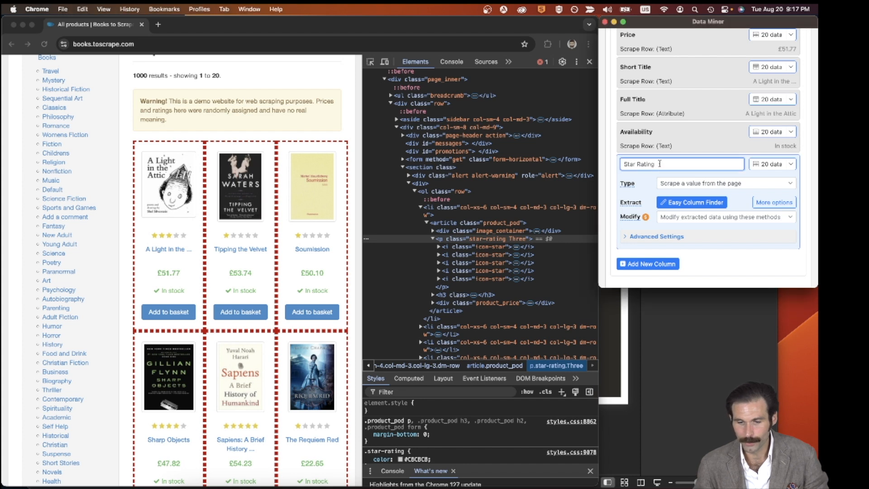
pyautogui.click(800, 163)
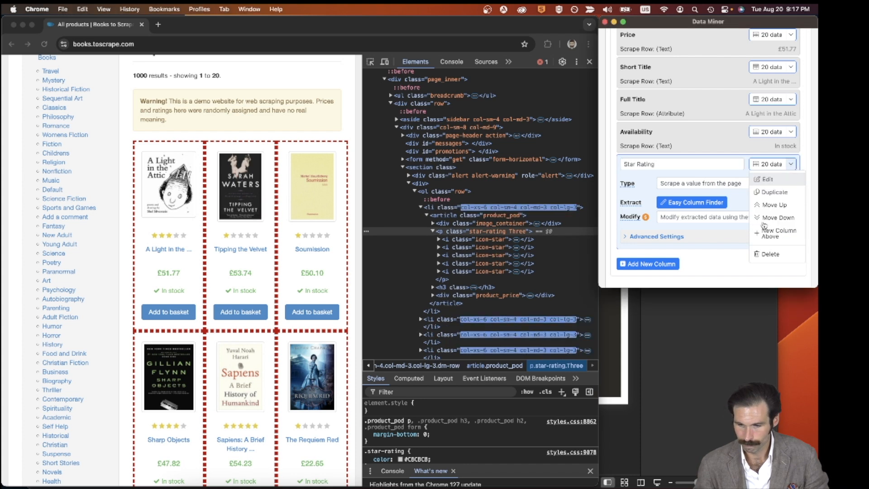
pyautogui.click(771, 253)
pyautogui.click(729, 176)
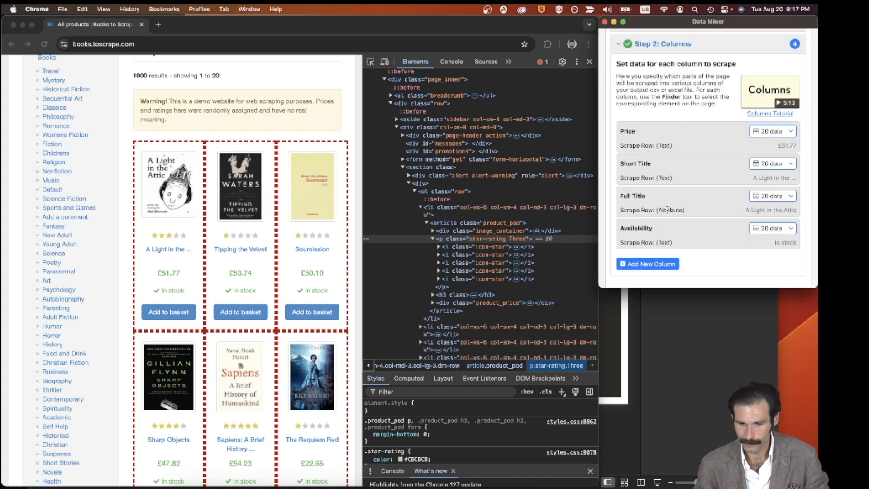
# Add a new column named Star Rating to the recipe, and open its extracted data
pyautogui.scroll(-2, 657, 260)
pyautogui.click(636, 164)
pyautogui.write('Starmn 5')
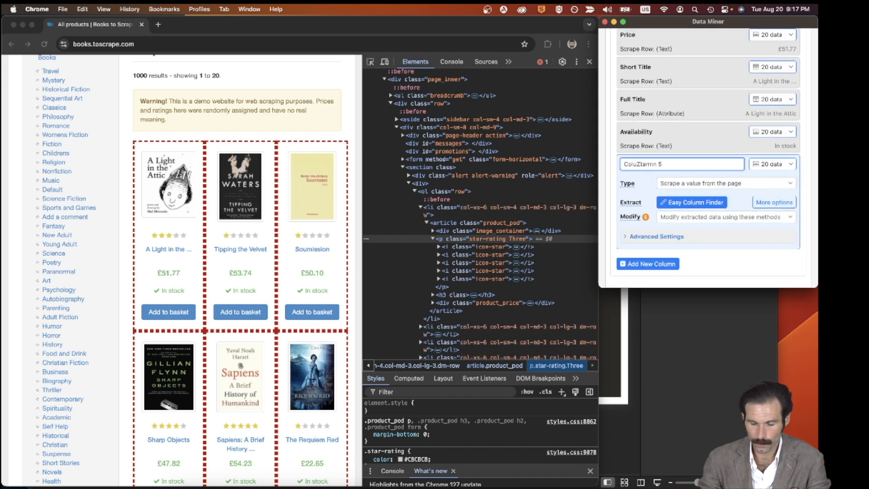
pyautogui.press('super+a')
pyautogui.write('St')
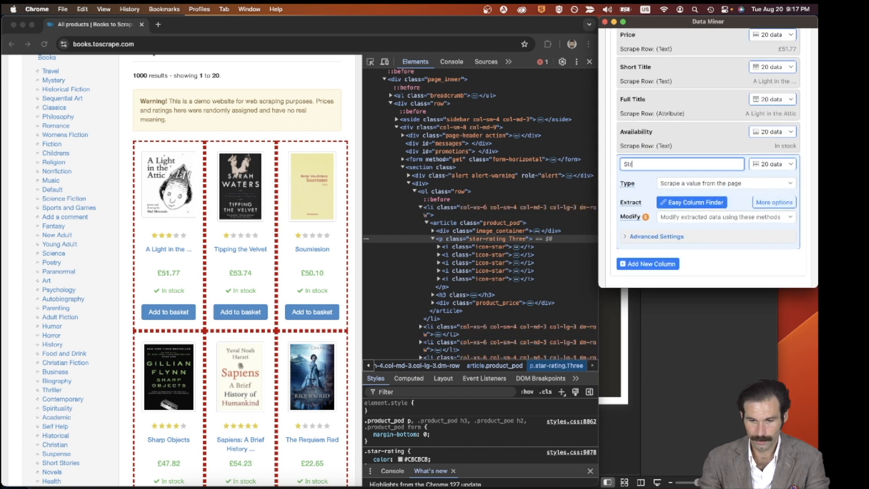
pyautogui.write('ar Rating')
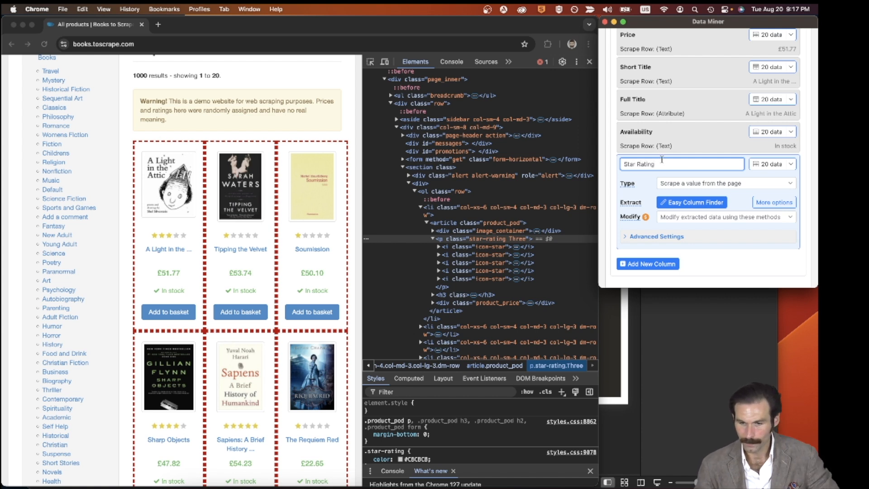
pyautogui.click(759, 168)
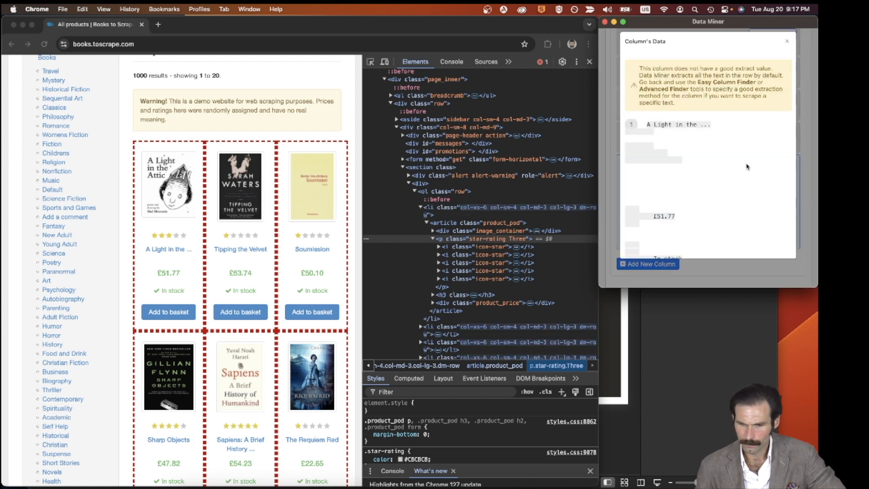
# Close the column's data view, expand the Star Rating column's advanced settings, and inspect the first book's star-rating element in the page's HTML
pyautogui.click(789, 43)
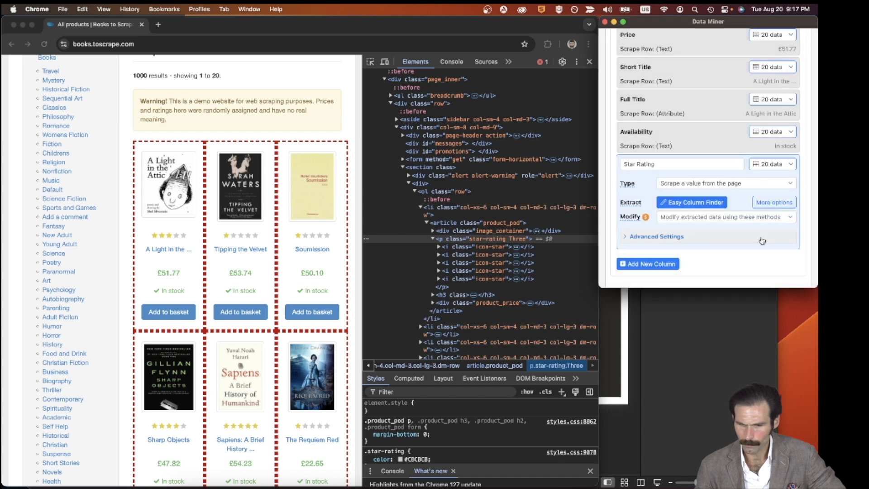
pyautogui.click(660, 239)
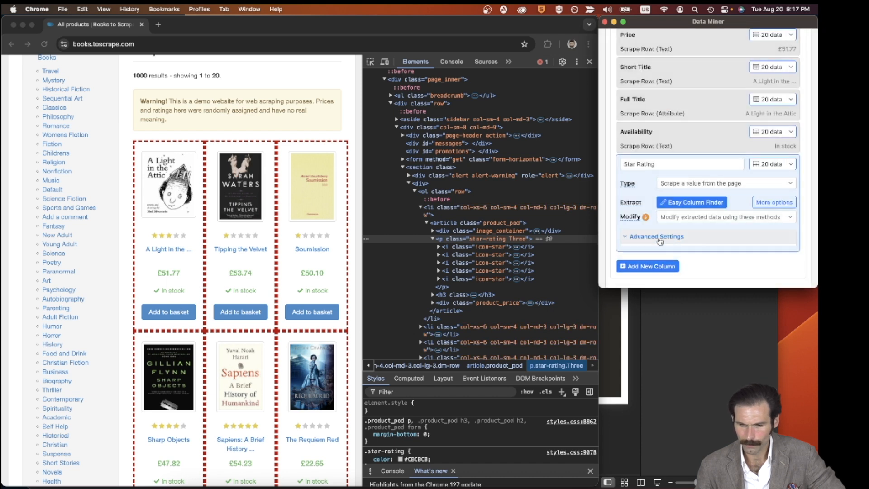
pyautogui.scroll(3, 660, 241)
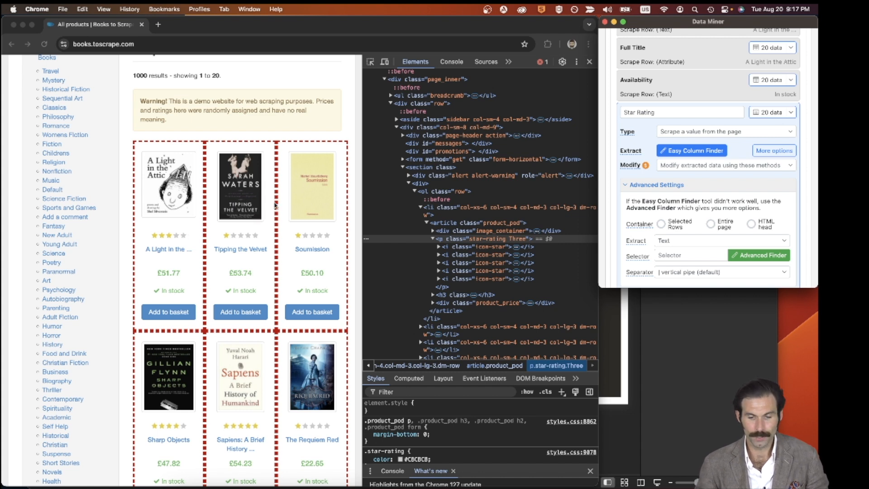
pyautogui.click(409, 120)
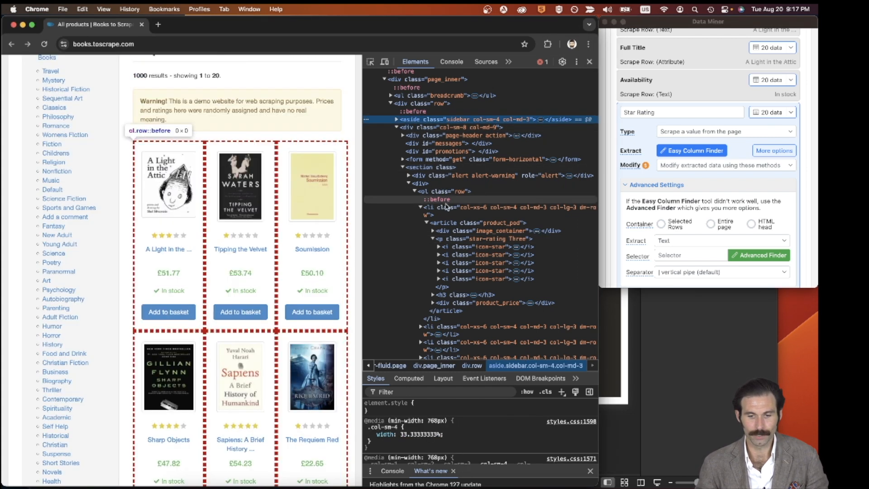
pyautogui.click(452, 239)
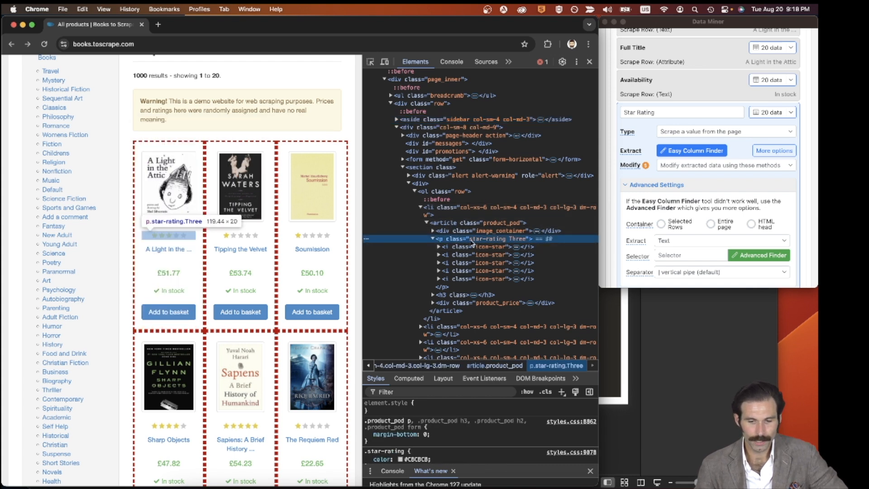
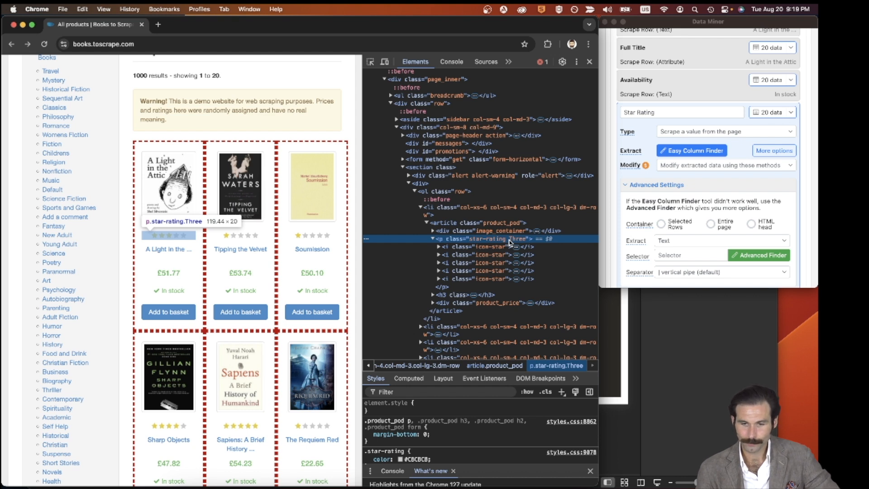
# Try extracting the first book's star rating as Text with the Easy Column Finder, and review the column's extracted data
pyautogui.click(690, 150)
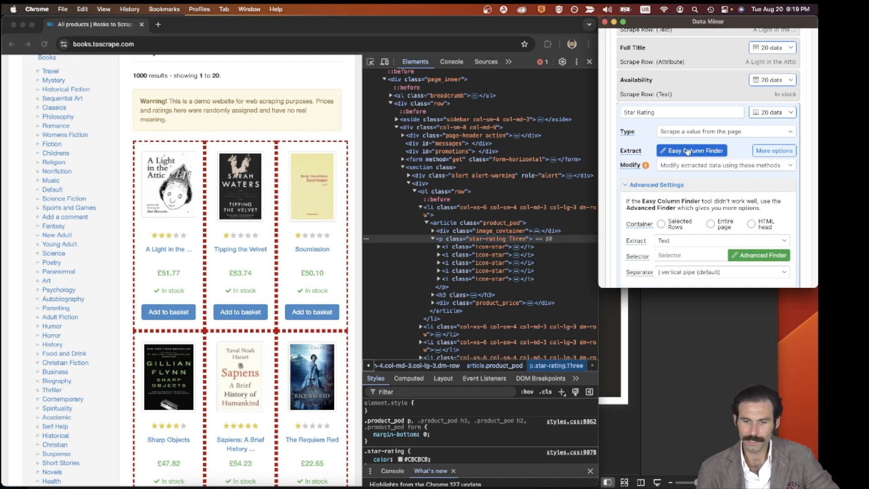
pyautogui.click(645, 185)
pyautogui.click(689, 200)
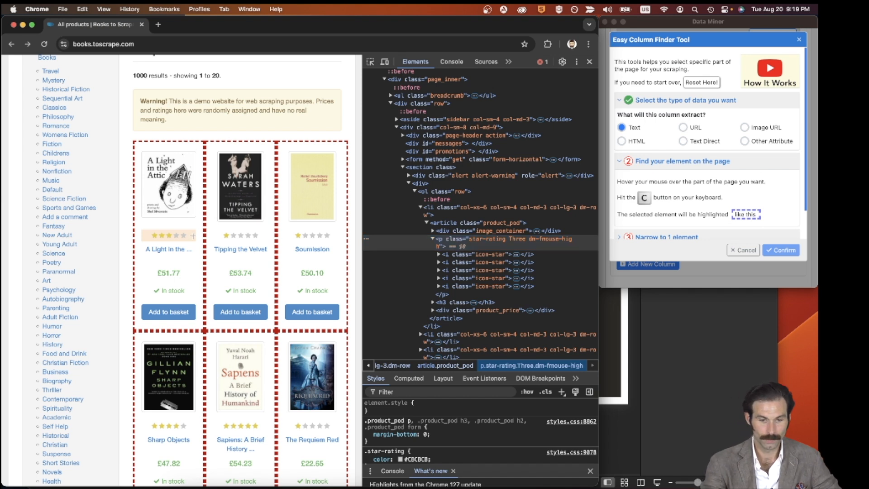
pyautogui.press('c')
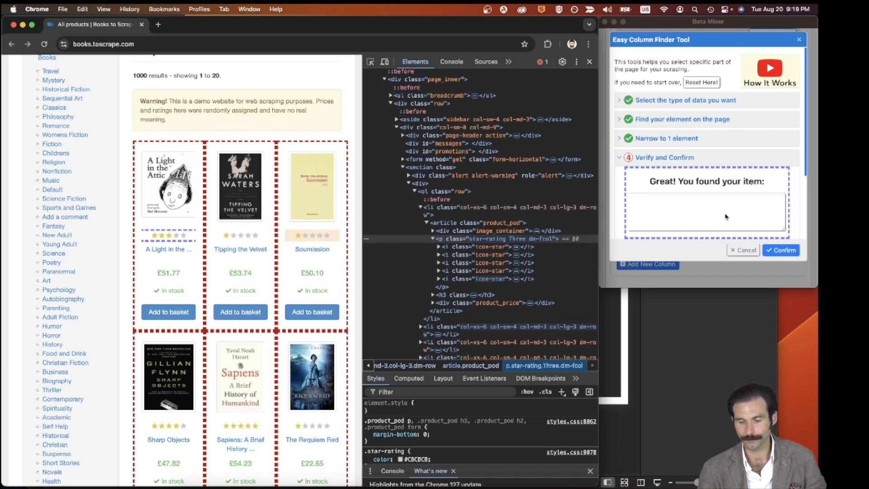
pyautogui.click(775, 251)
pyautogui.click(775, 250)
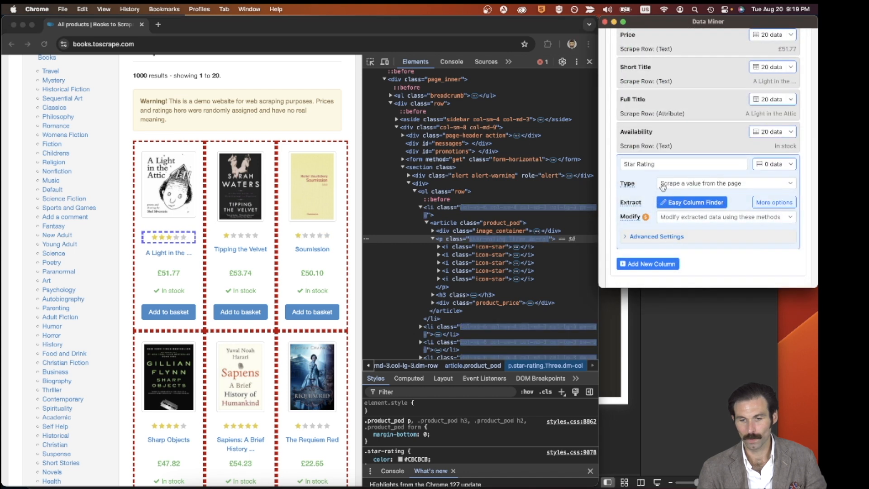
pyautogui.click(773, 164)
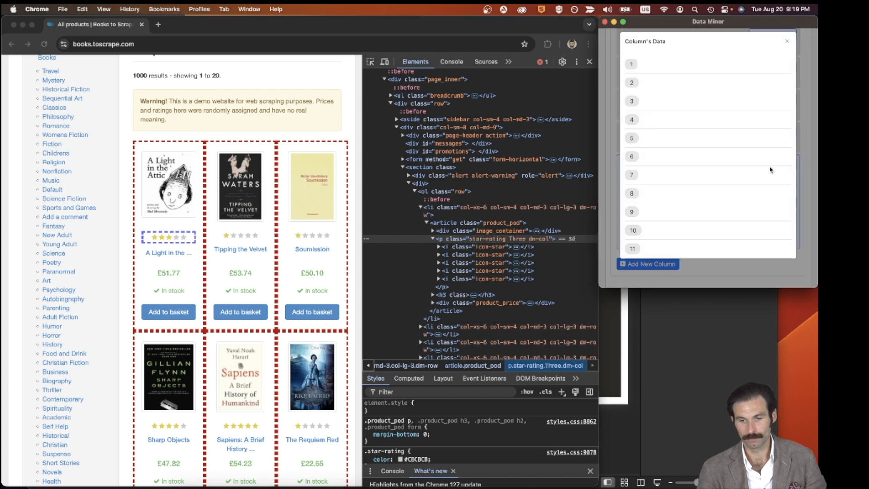
pyautogui.click(787, 41)
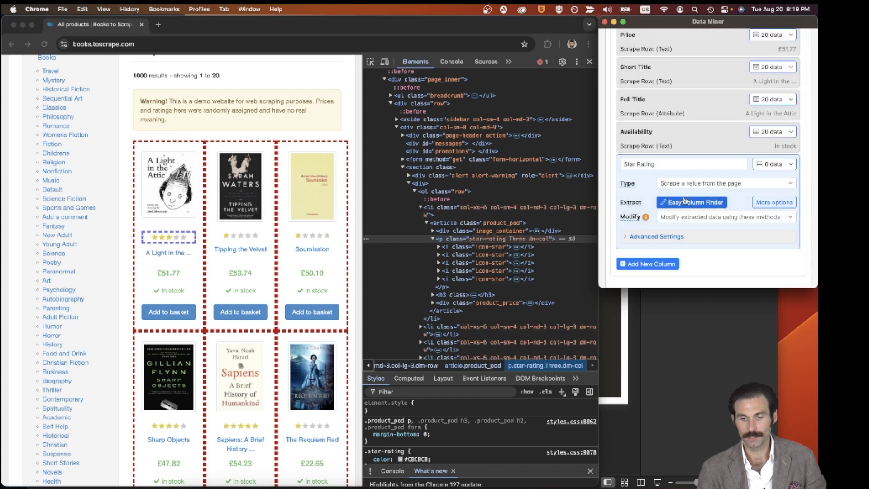
# Rerun the Easy Column Finder with the Other Attribute data type on the first book's star rating, and review the extracted data
pyautogui.click(685, 201)
pyautogui.click(747, 142)
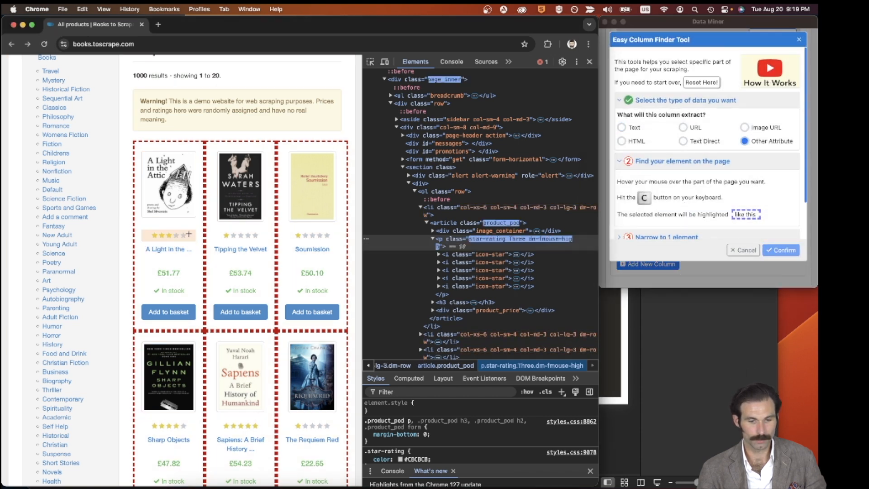
pyautogui.press('c')
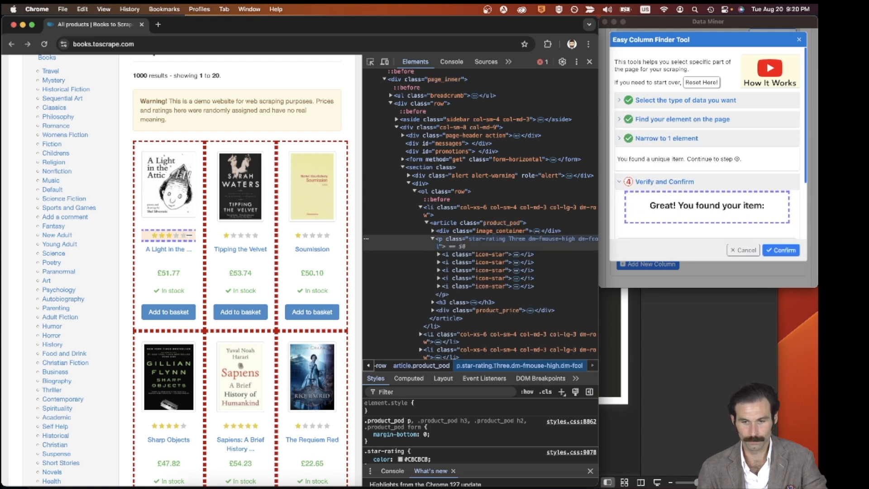
pyautogui.scroll(-3, 721, 190)
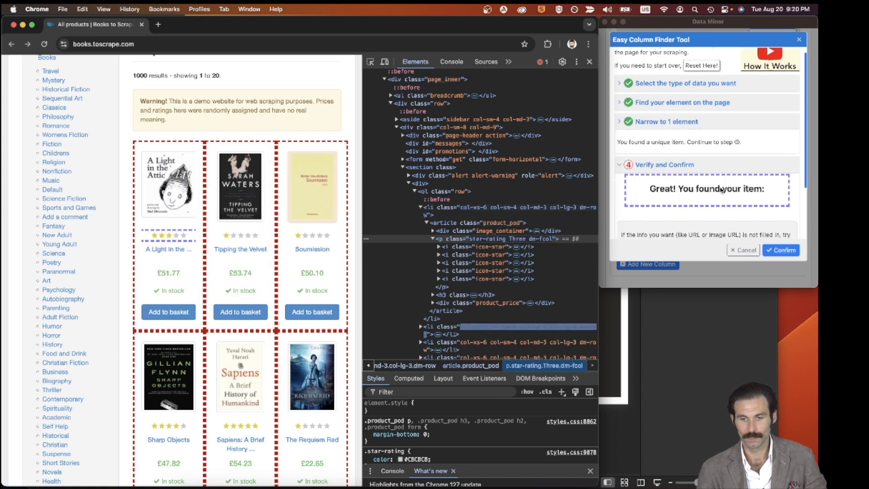
pyautogui.click(780, 252)
pyautogui.click(779, 253)
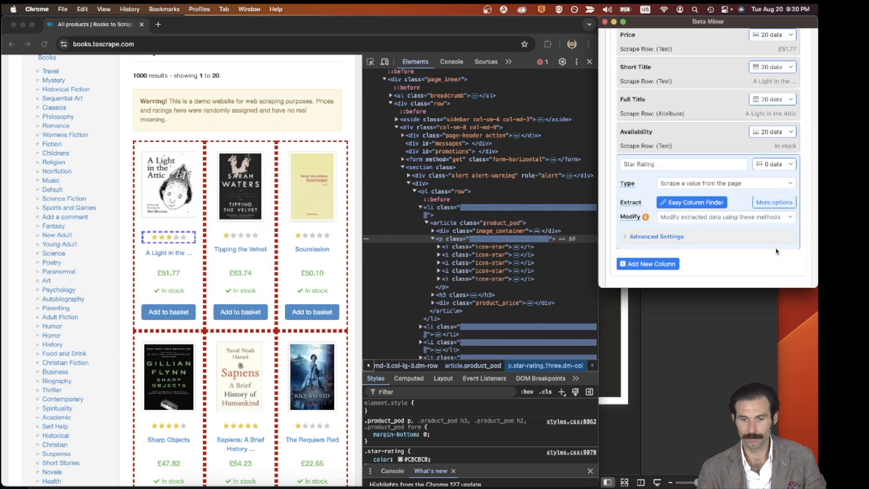
pyautogui.click(777, 165)
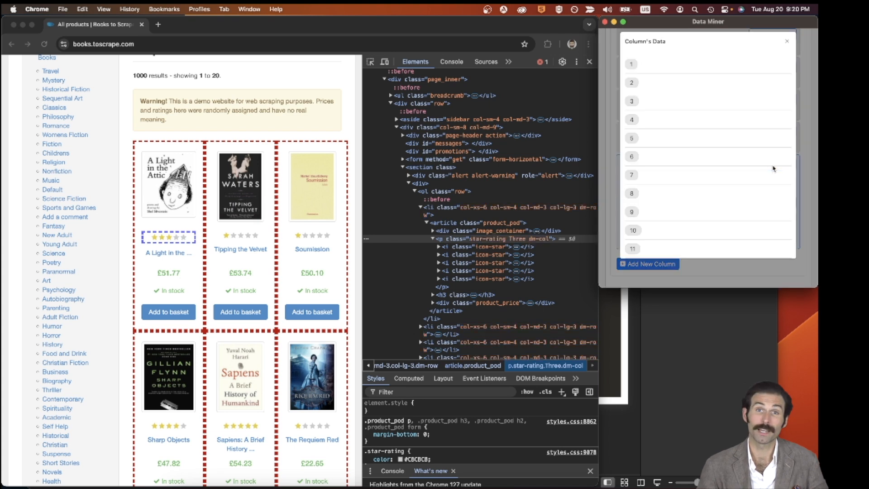
pyautogui.click(788, 41)
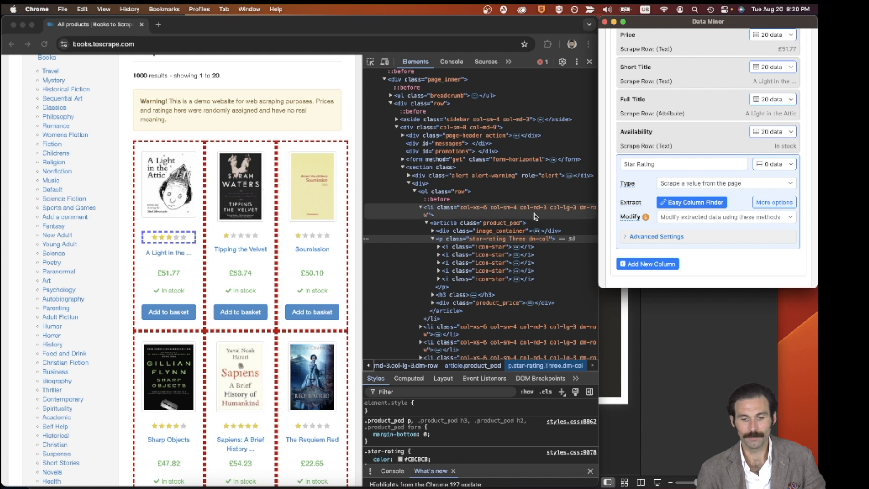
# Expand the second book's HTML in the element tree and compare its star-rating class with the first book's
pyautogui.click(499, 243)
pyautogui.scroll(-2, 459, 212)
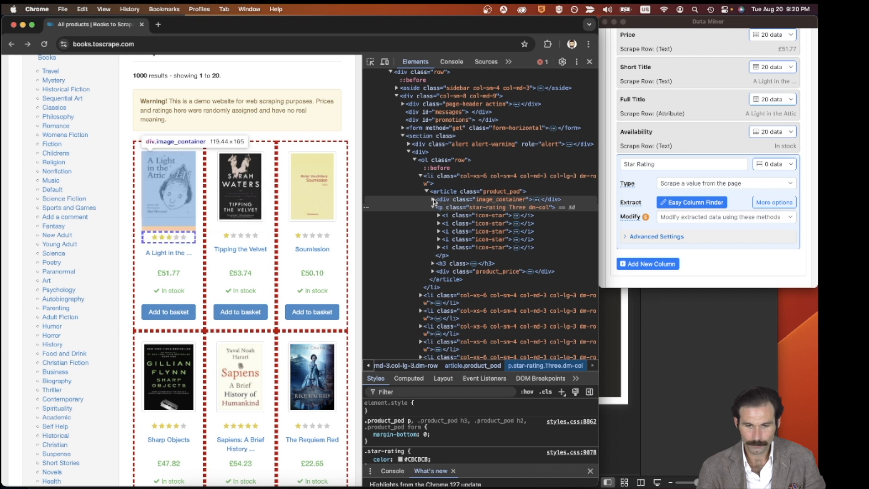
pyautogui.click(421, 298)
pyautogui.click(421, 296)
pyautogui.click(426, 311)
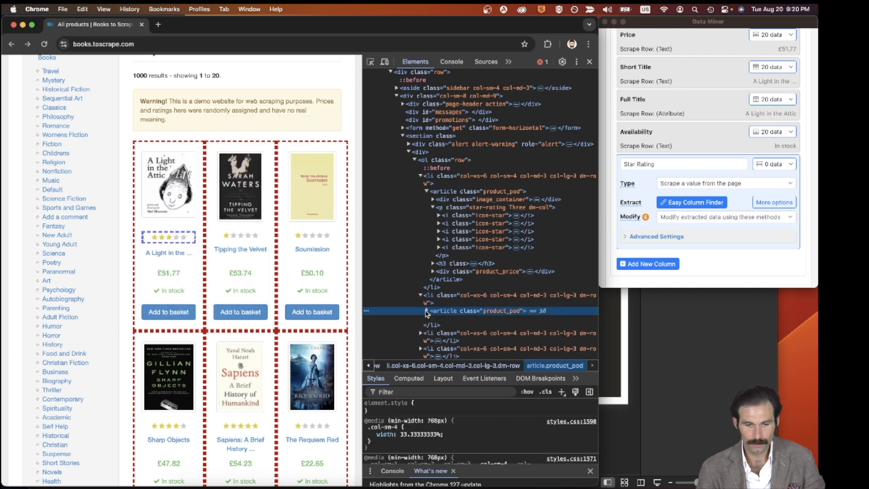
pyautogui.scroll(-2, 445, 316)
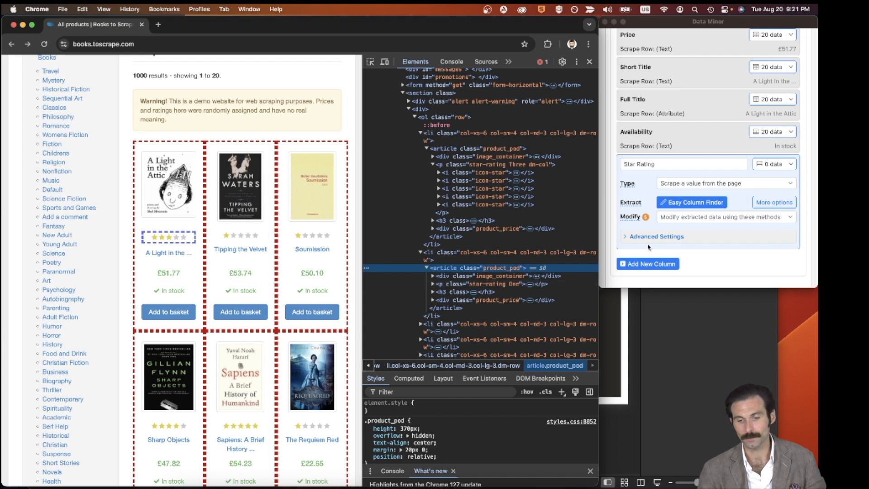
# In the Star Rating column's advanced settings, use the Advanced Finder on the first book's stars to set the selector to .star-rating.Three
pyautogui.click(635, 238)
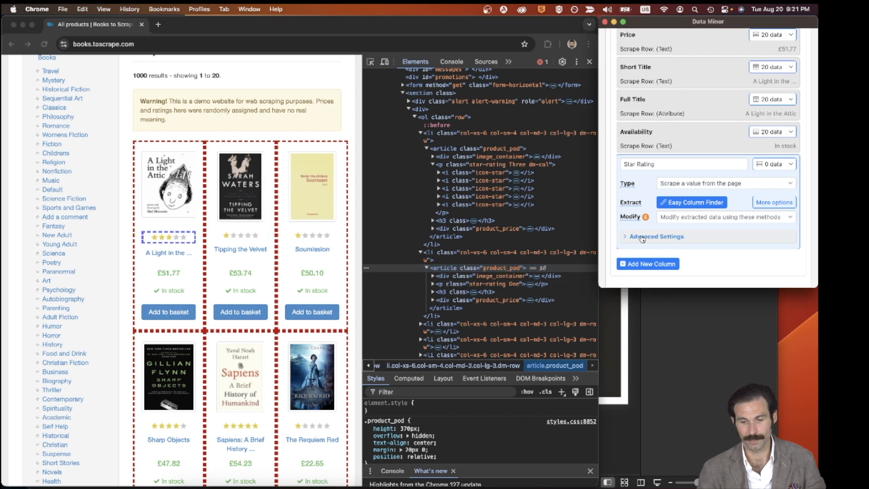
pyautogui.click(641, 239)
pyautogui.scroll(-5, 641, 239)
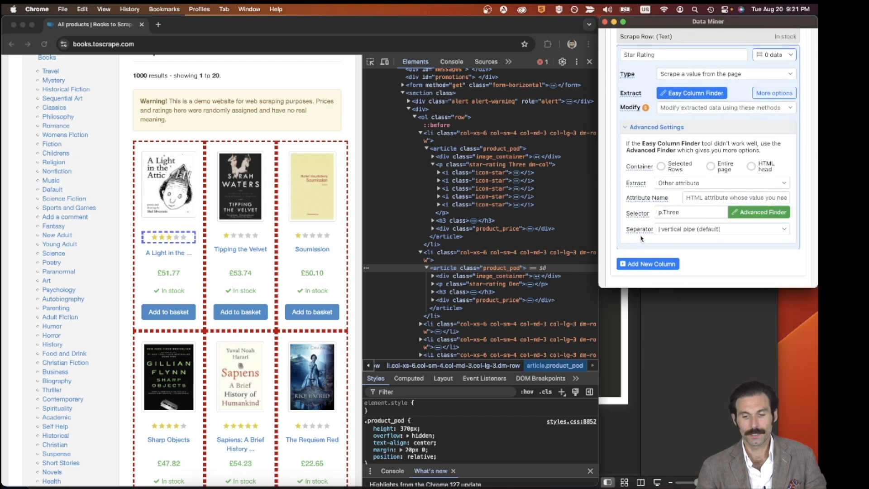
pyautogui.moveTo(682, 210); pyautogui.dragTo(655, 213)
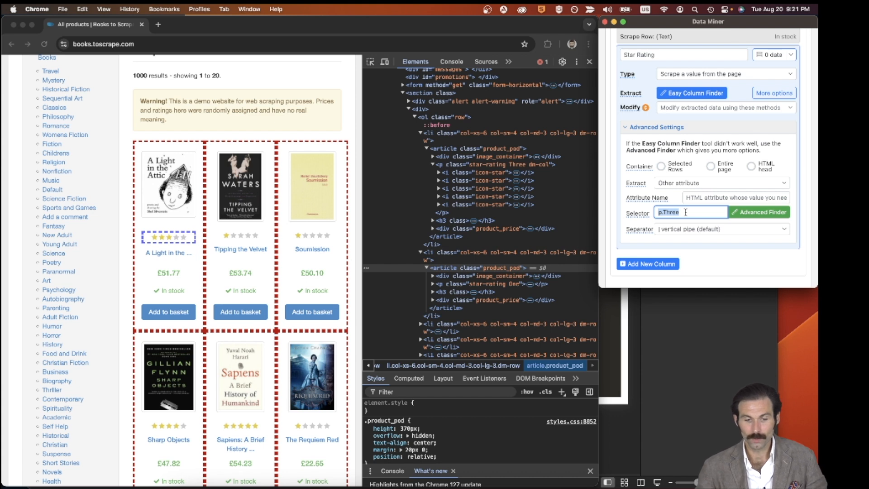
pyautogui.click(746, 217)
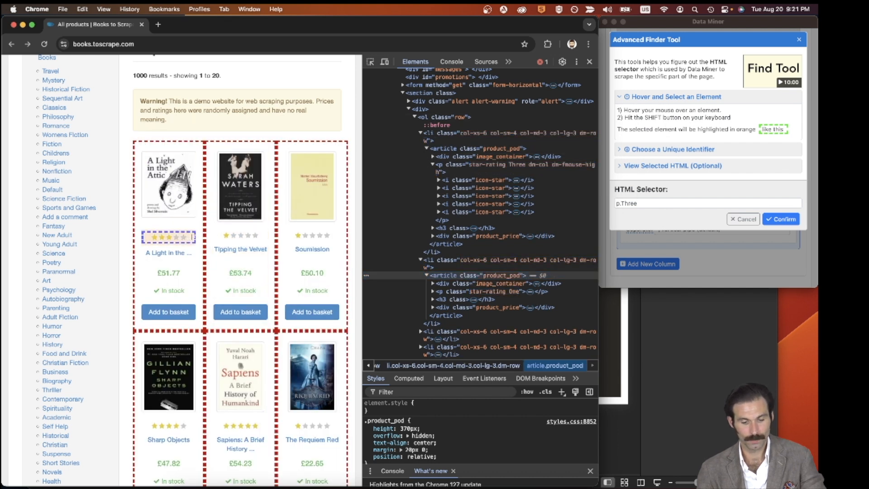
pyautogui.press('shift')
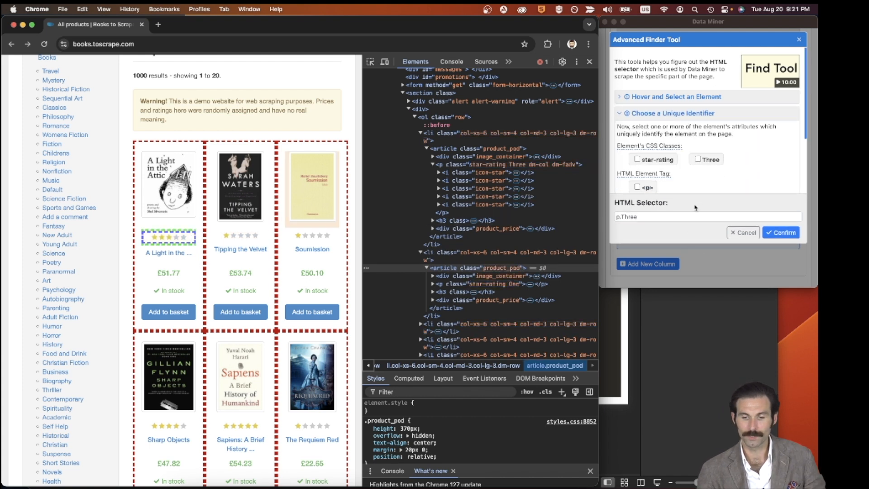
pyautogui.scroll(-3, 734, 161)
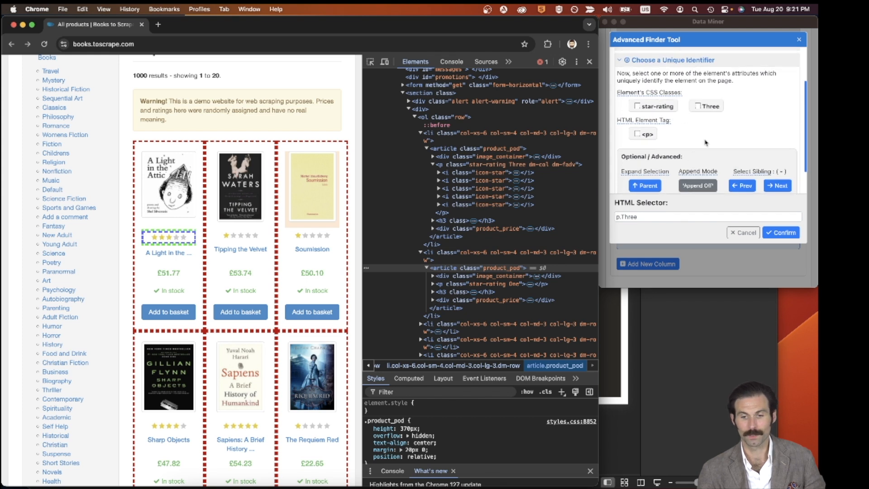
pyautogui.scroll(3, 705, 142)
pyautogui.scroll(-3, 705, 143)
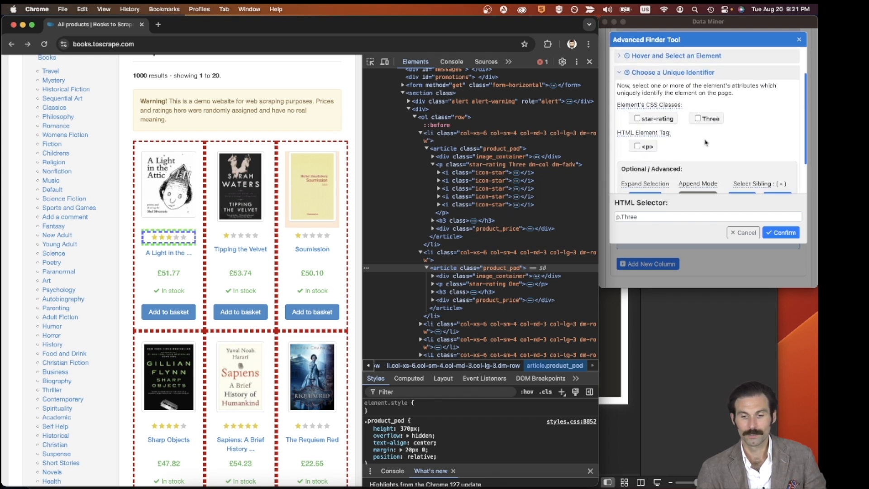
pyautogui.click(649, 120)
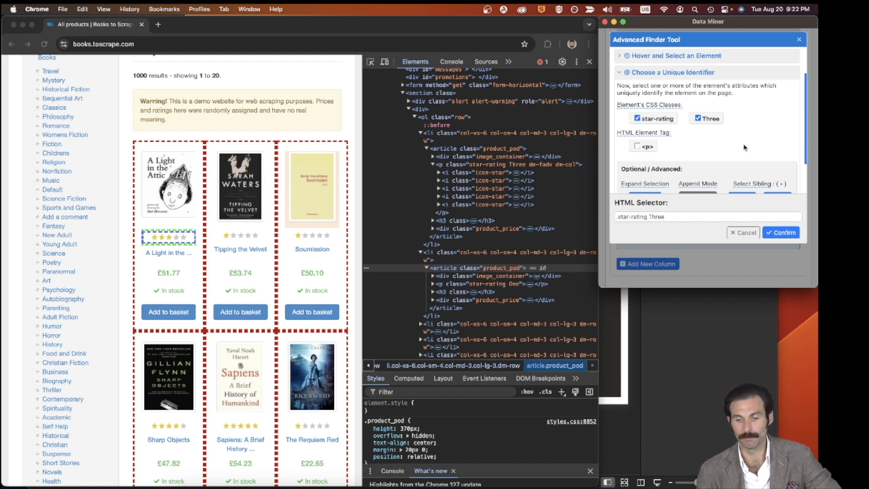
pyautogui.scroll(-3, 749, 184)
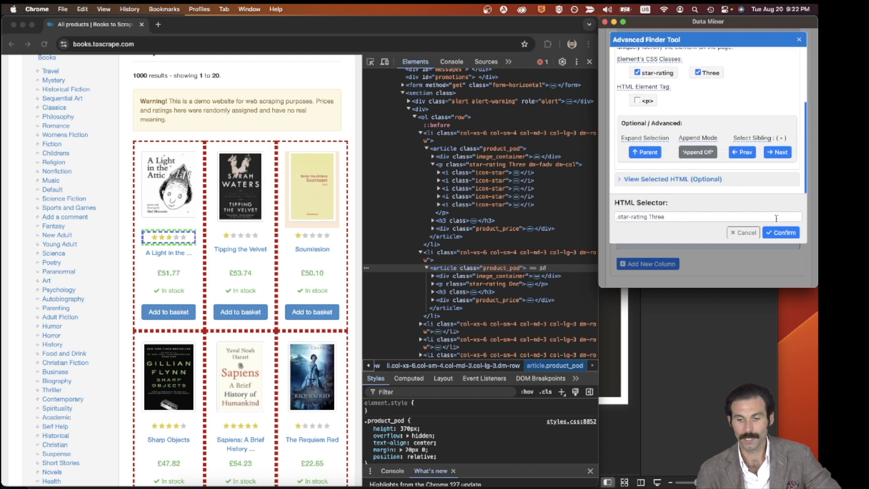
pyautogui.click(780, 233)
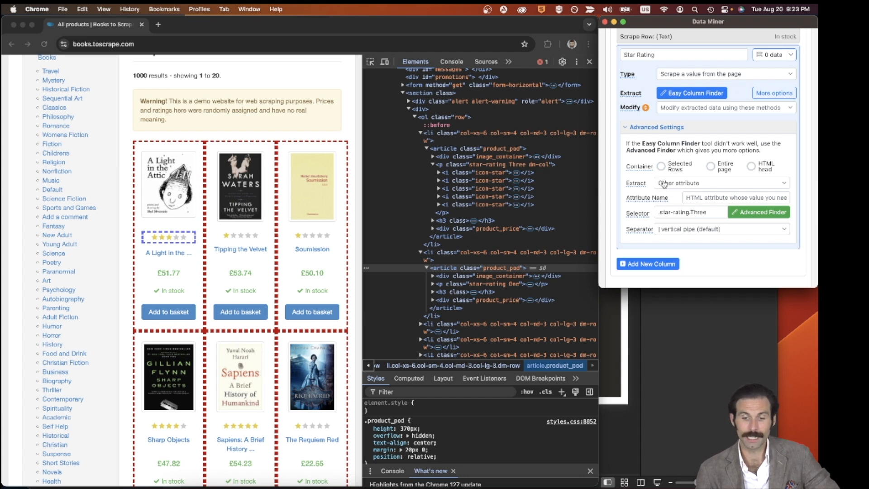
# Set the Star Rating column's attribute name to class, matching the attribute on the first book's rating element
pyautogui.moveTo(659, 198)
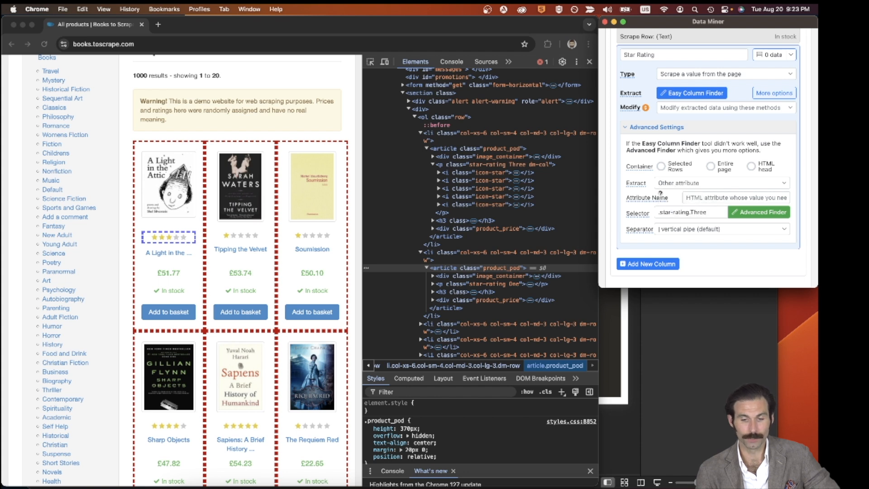
pyautogui.click(470, 171)
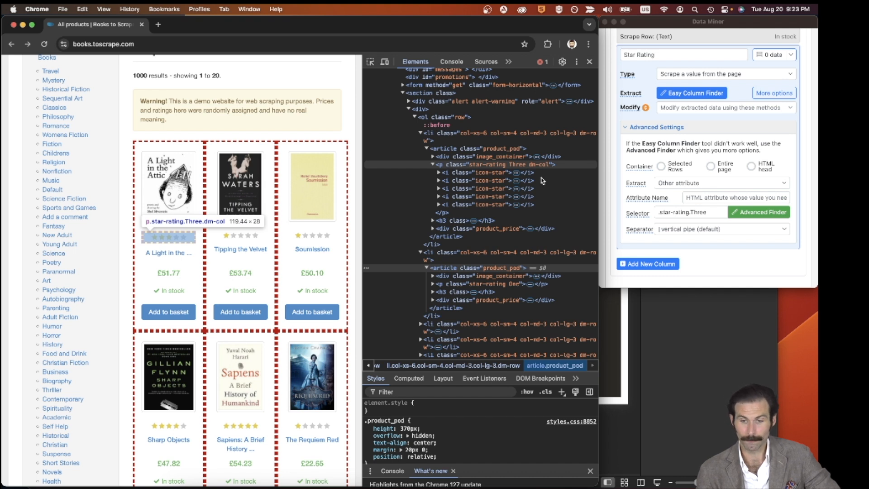
pyautogui.click(700, 197)
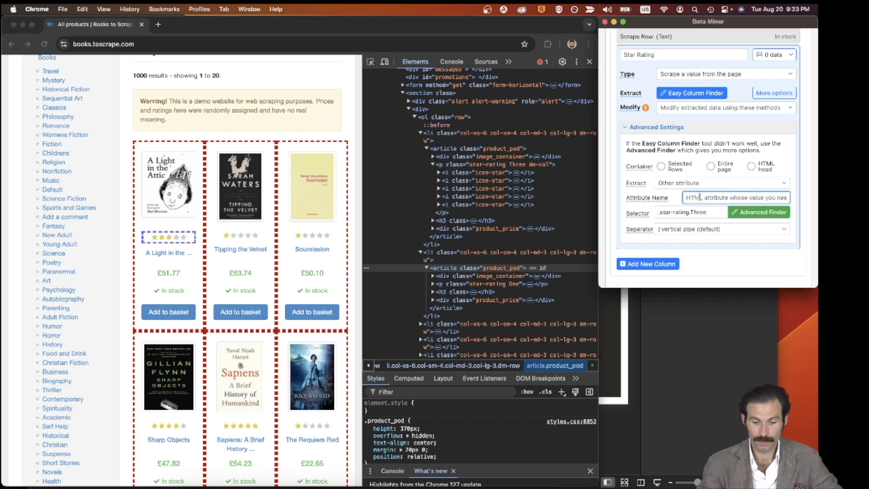
pyautogui.write('clas')
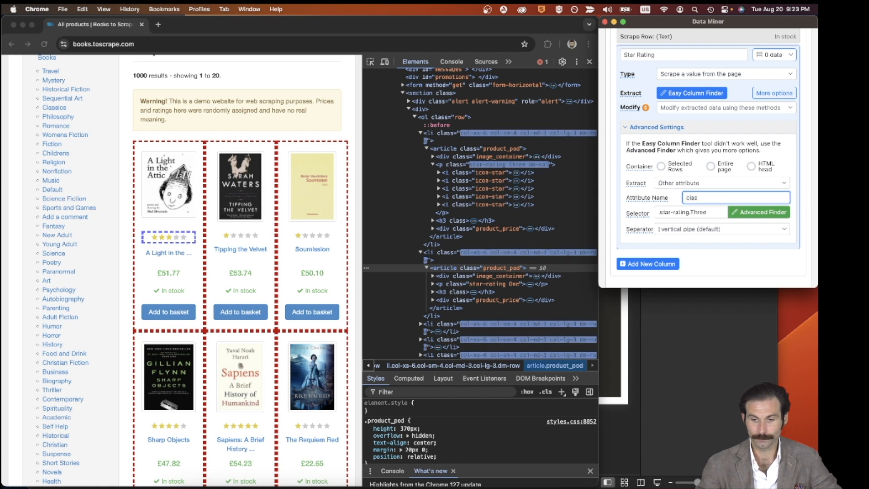
pyautogui.write('s')
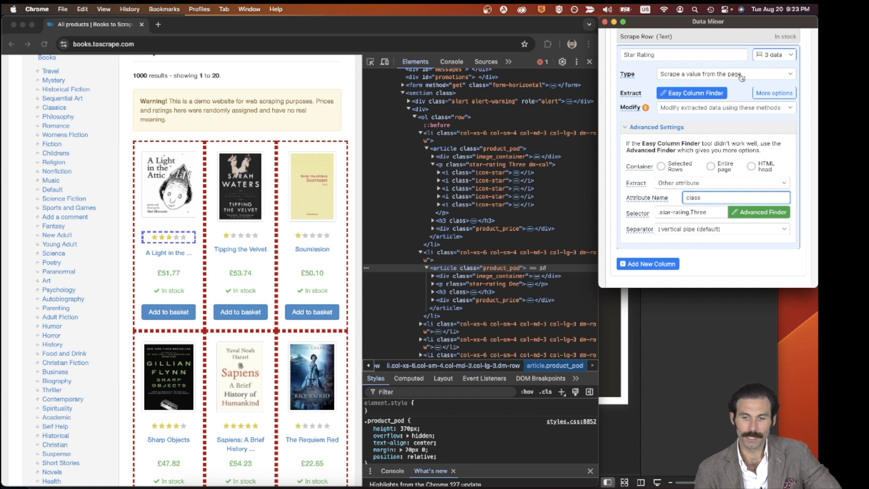
# Review the Star Rating column's extracted data and compare it with the highlighted ratings in the book listing
pyautogui.click(768, 56)
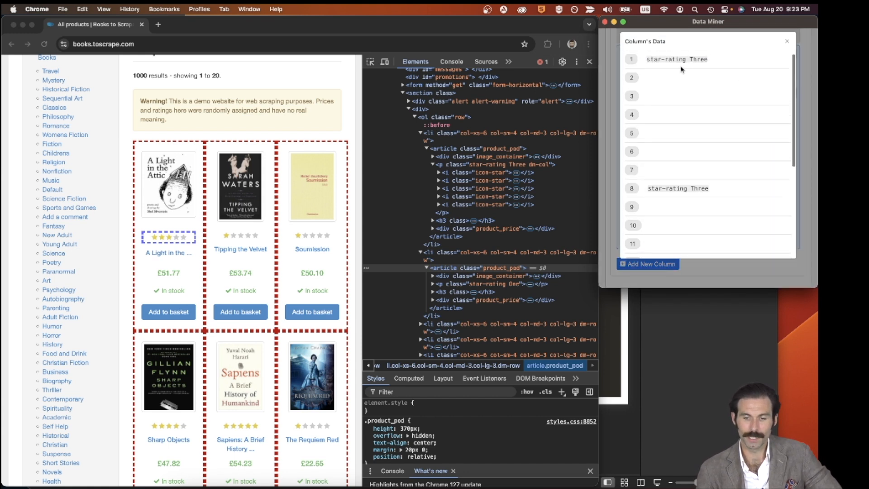
pyautogui.scroll(-3, 669, 187)
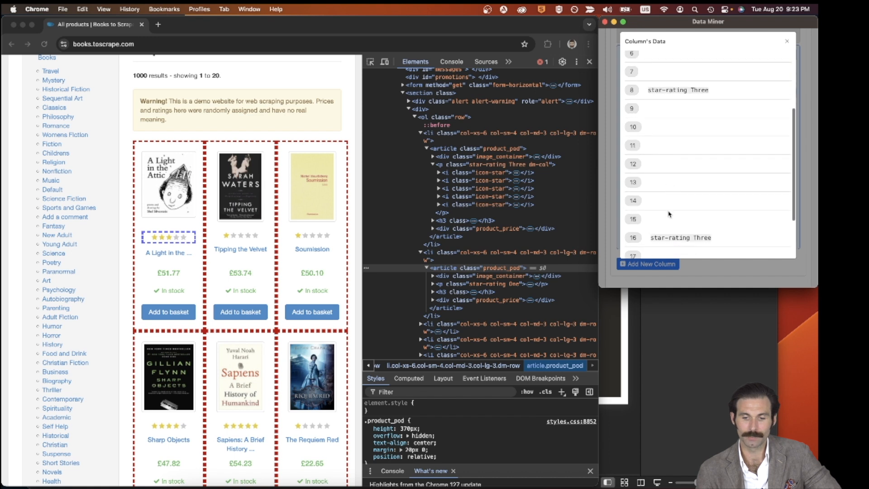
pyautogui.scroll(3, 727, 222)
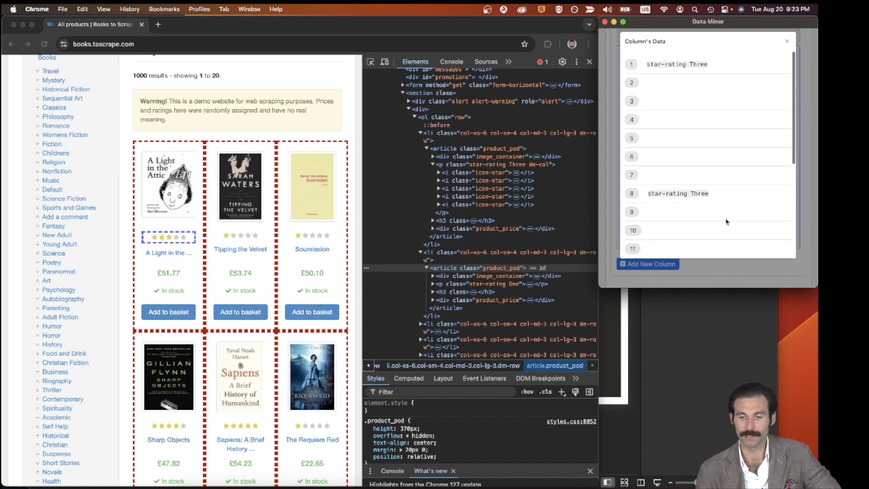
pyautogui.click(787, 41)
pyautogui.scroll(-2, 179, 255)
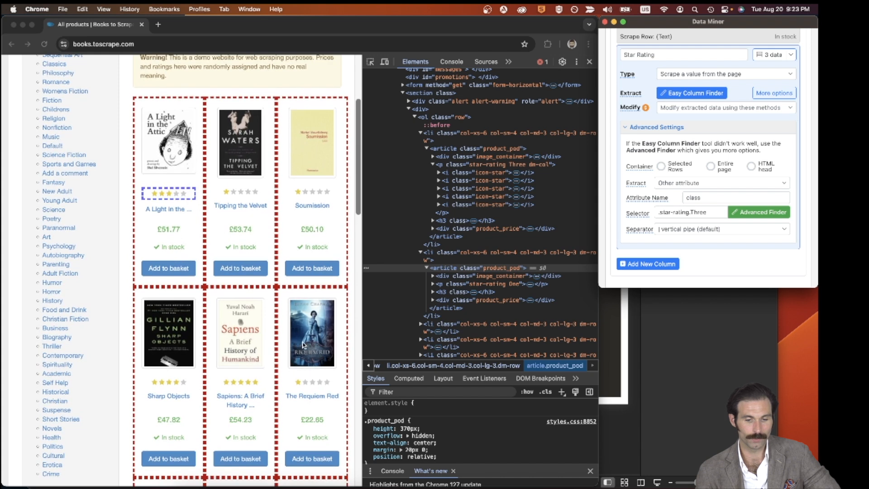
pyautogui.scroll(-5, 189, 347)
pyautogui.scroll(-3, 218, 404)
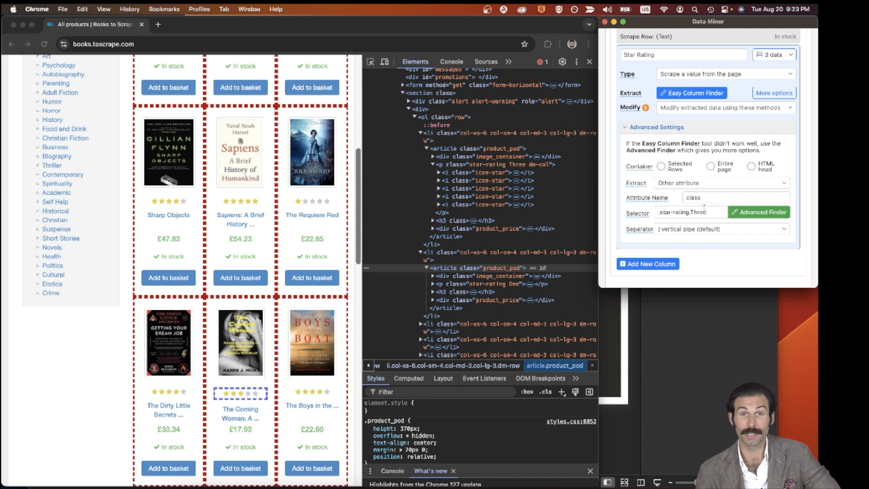
# Shorten the Star Rating column's selector to .star-rating by removing the .Three part
pyautogui.scroll(3, 704, 216)
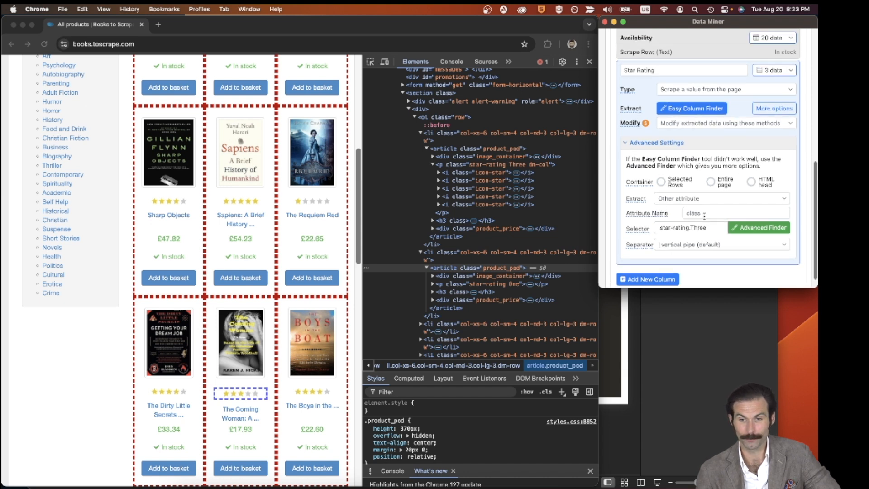
pyautogui.scroll(-1, 705, 217)
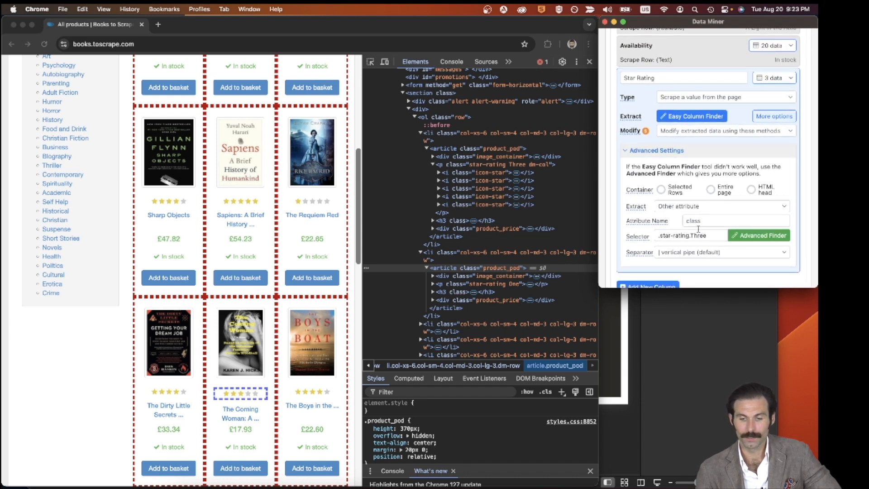
pyautogui.moveTo(690, 235); pyautogui.dragTo(716, 235)
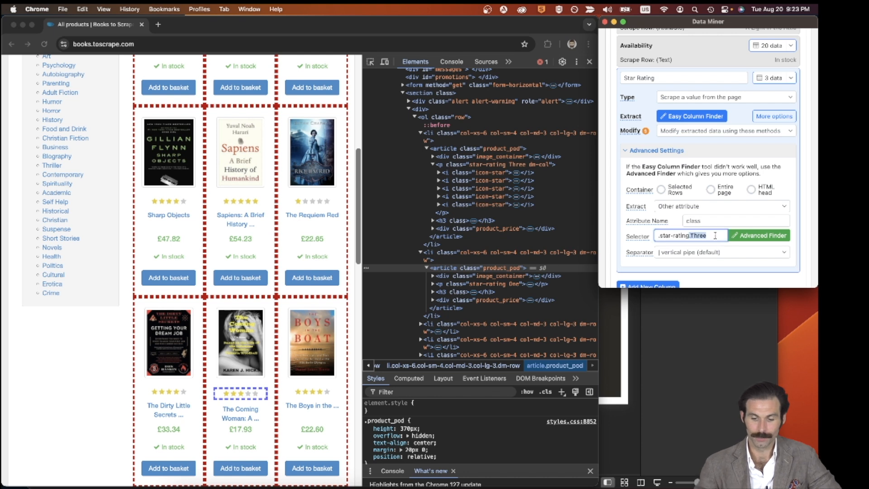
pyautogui.press('BackSpace')
pyautogui.press('BackSpace')
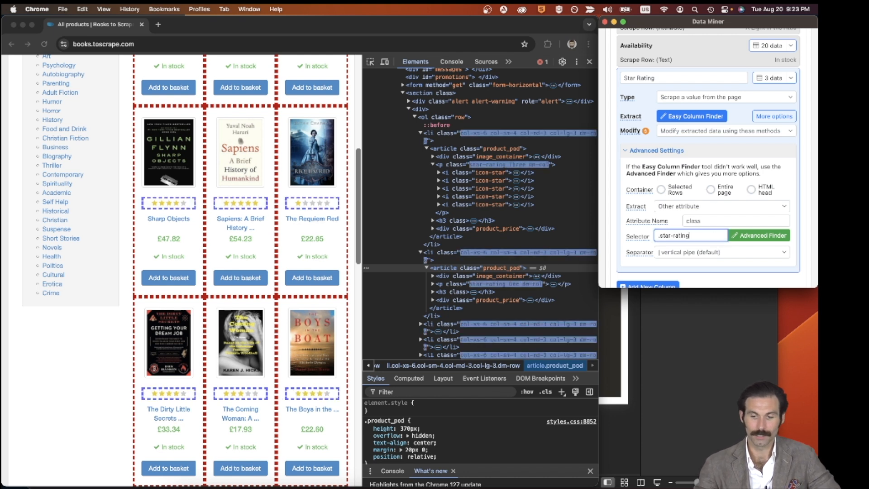
# Review the Star Rating column's extracted data for all rows with the shortened selector
pyautogui.click(766, 80)
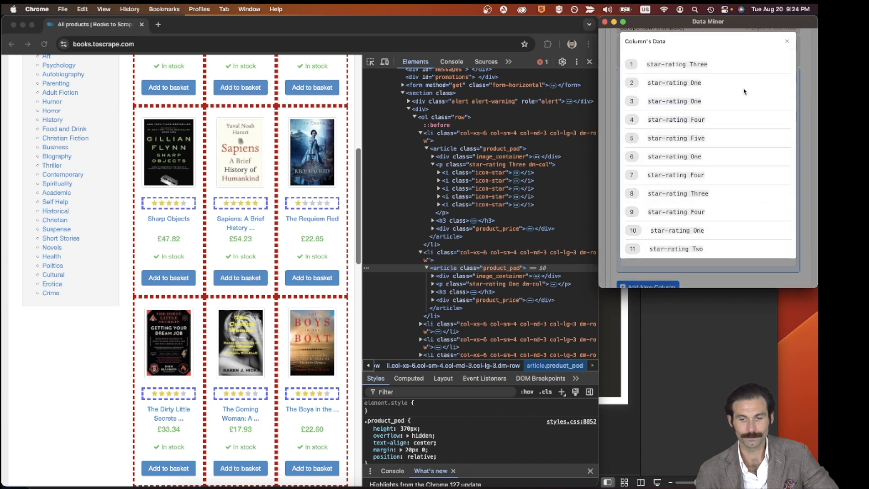
pyautogui.scroll(-3, 737, 95)
pyautogui.scroll(-2, 736, 96)
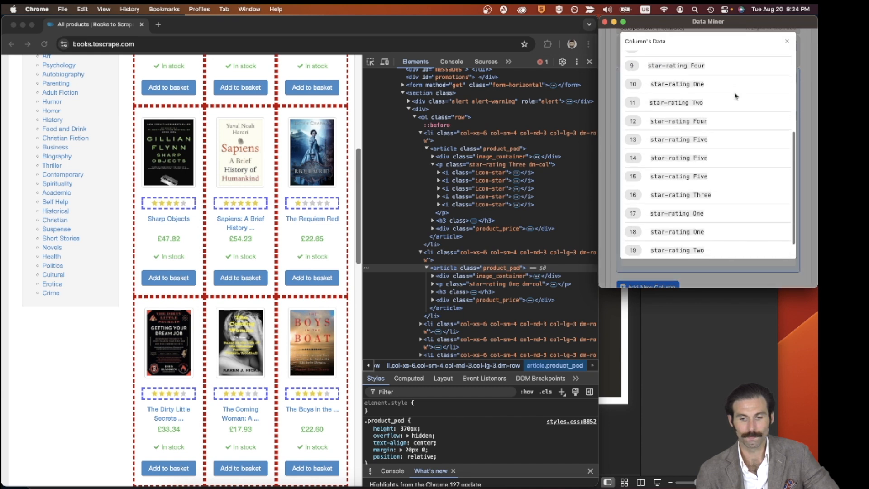
pyautogui.scroll(3, 735, 96)
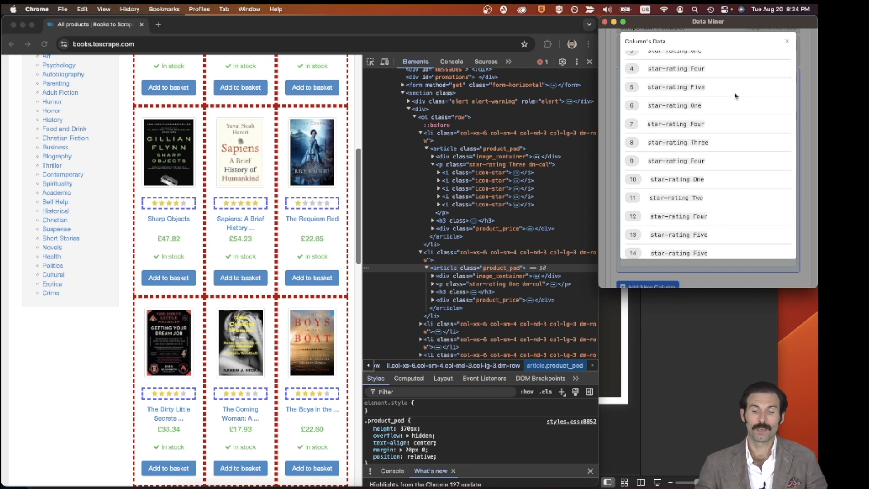
pyautogui.click(787, 41)
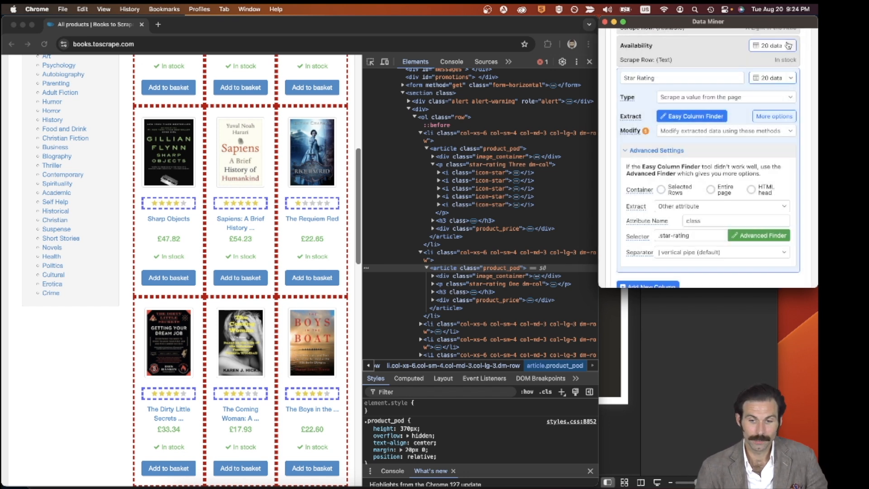
pyautogui.scroll(-1, 715, 239)
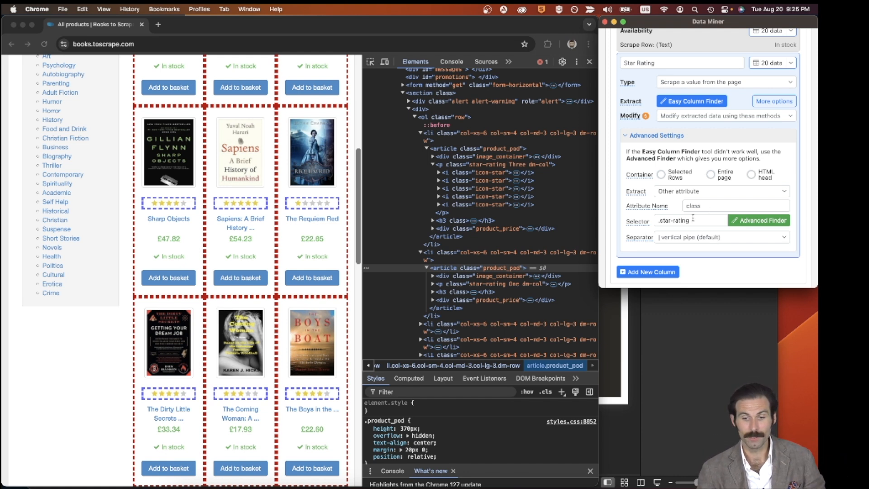
# Compare the .star-rating selector with the class on the first book's rating element in the element tree
pyautogui.moveTo(691, 220); pyautogui.dragTo(656, 223)
pyautogui.click(483, 230)
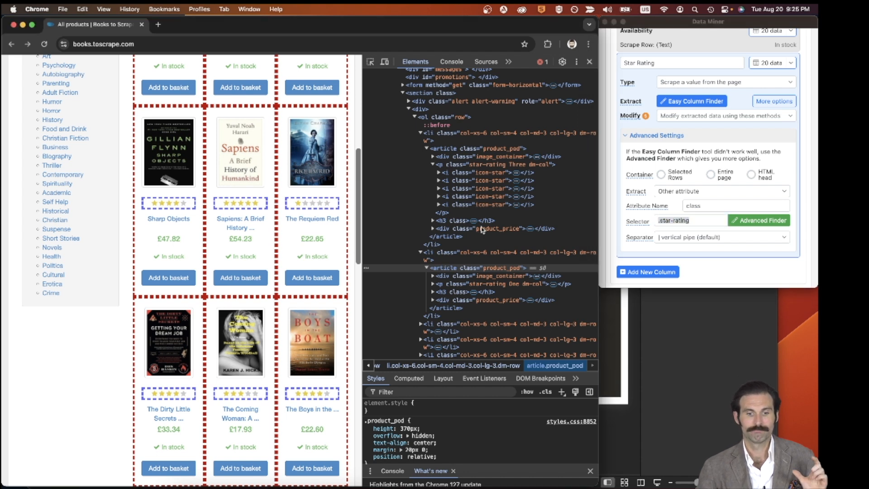
pyautogui.scroll(8, 317, 240)
pyautogui.scroll(-1, 509, 256)
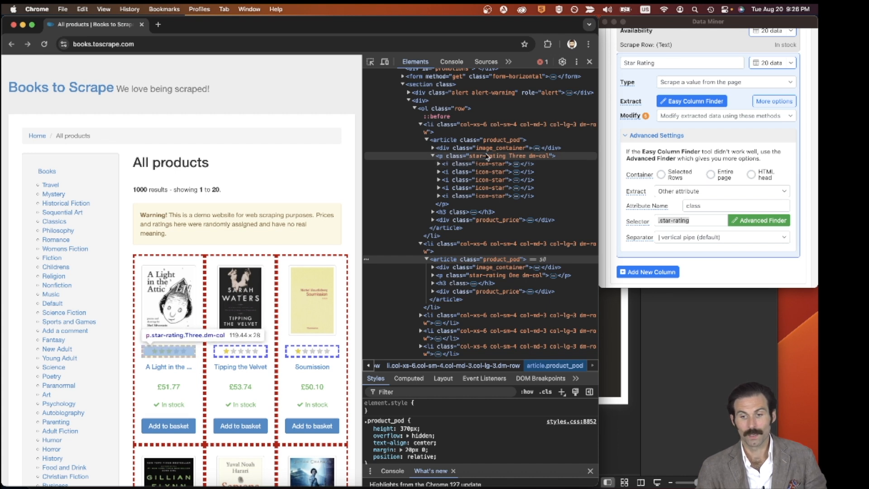
# Recheck the list of extracted star-rating values against the books' HTML classes, and close the data list
pyautogui.click(763, 69)
pyautogui.click(763, 69)
pyautogui.scroll(-5, 707, 89)
pyautogui.scroll(5, 708, 89)
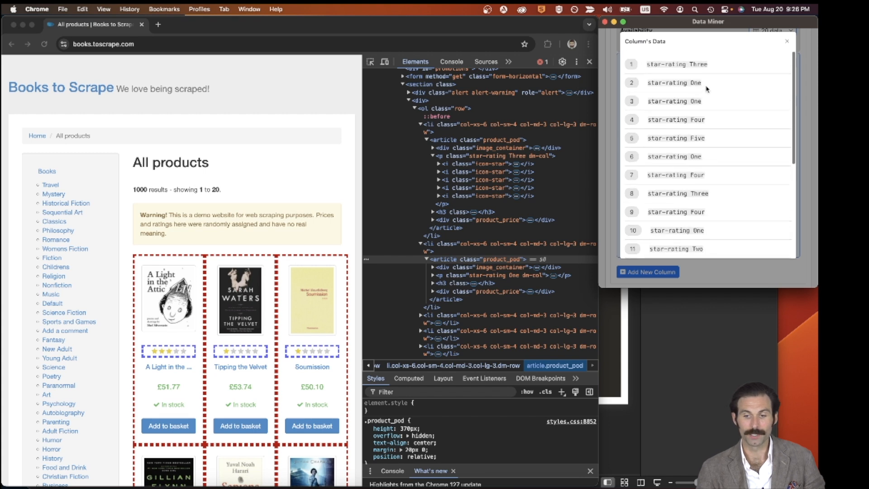
pyautogui.click(788, 45)
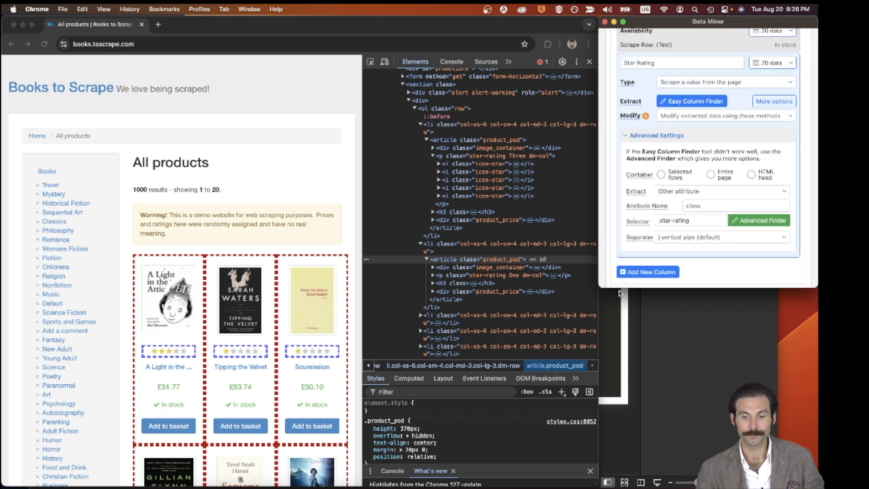
# Look over the recipe's column definitions and the Star Rating settings, making the Data Miner window taller
pyautogui.scroll(3, 672, 221)
pyautogui.scroll(5, 671, 221)
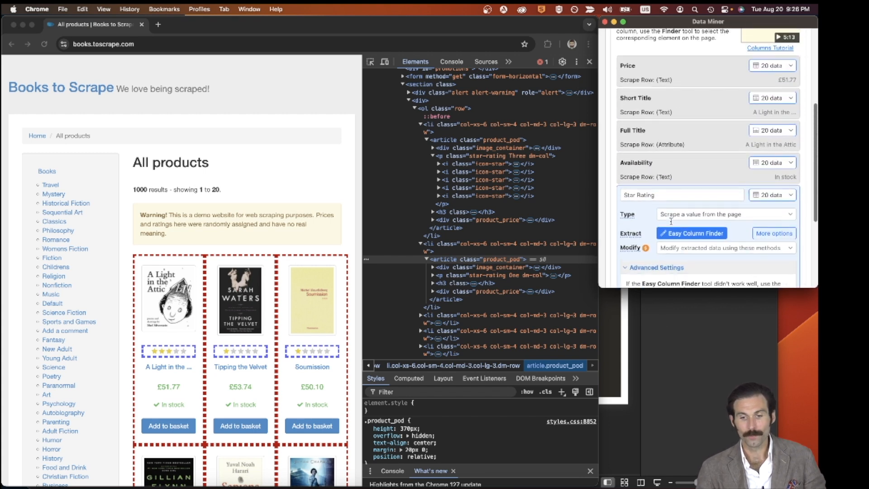
pyautogui.scroll(-3, 671, 225)
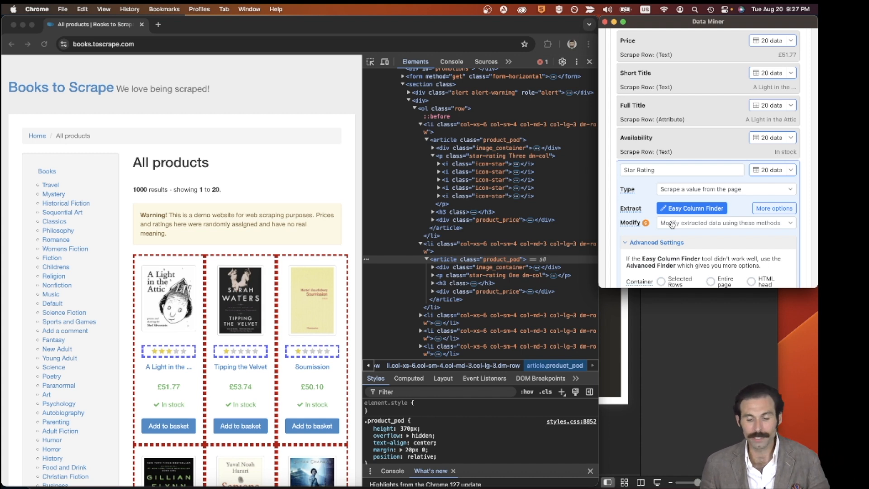
pyautogui.scroll(-5, 672, 224)
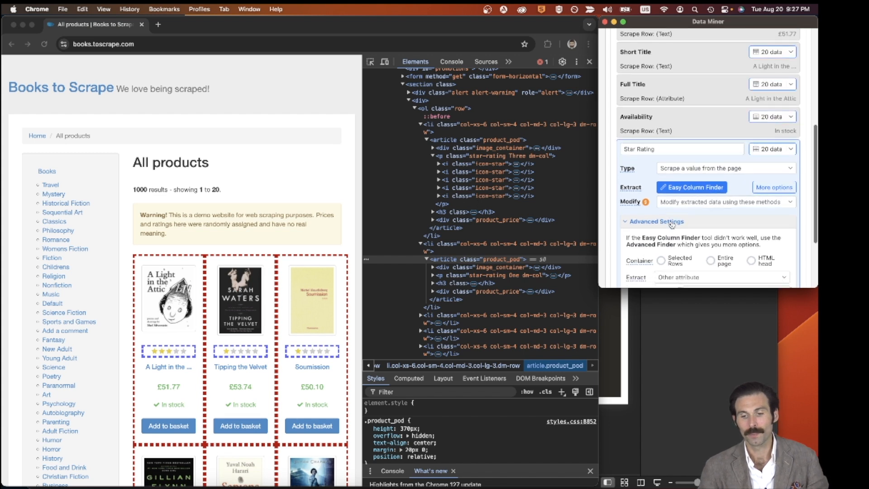
pyautogui.scroll(1, 672, 224)
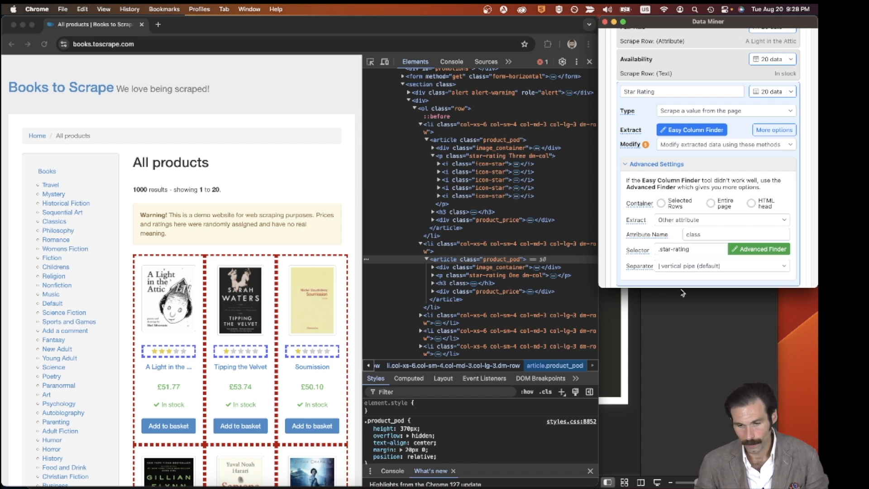
pyautogui.moveTo(683, 288); pyautogui.dragTo(685, 326)
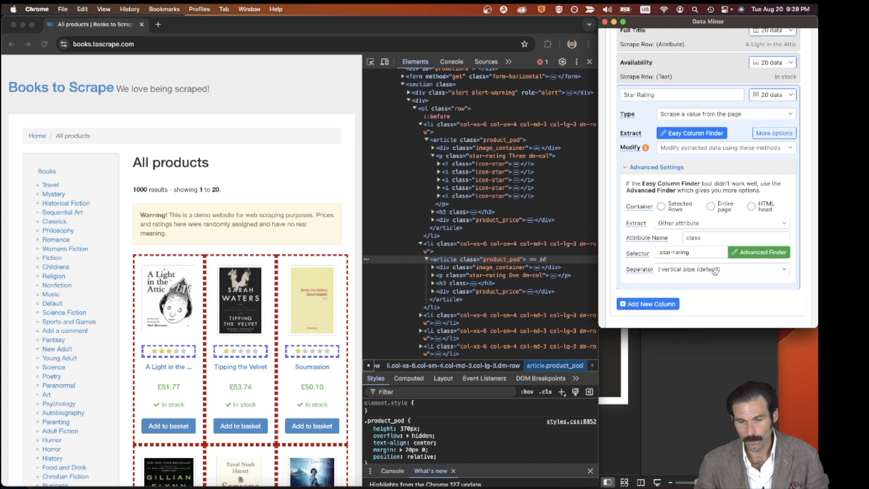
pyautogui.scroll(5, 715, 271)
pyautogui.scroll(2, 715, 270)
pyautogui.scroll(-5, 715, 271)
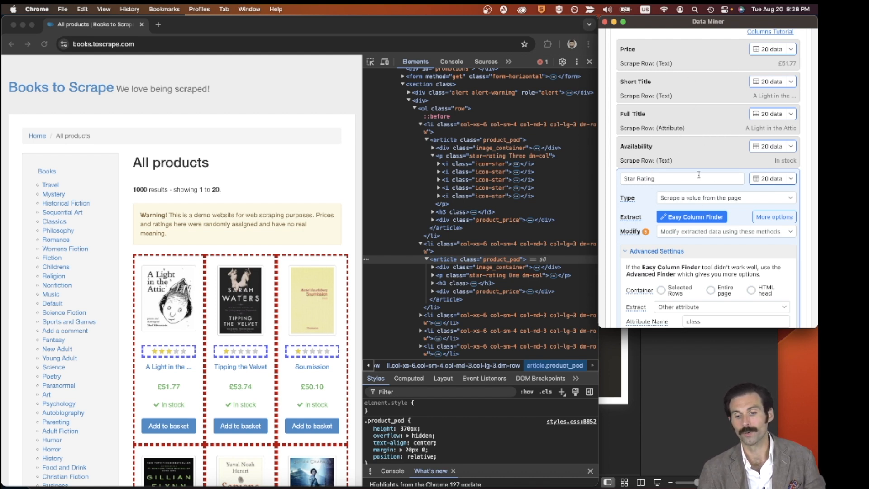
pyautogui.scroll(-4, 734, 213)
pyautogui.scroll(10, 734, 213)
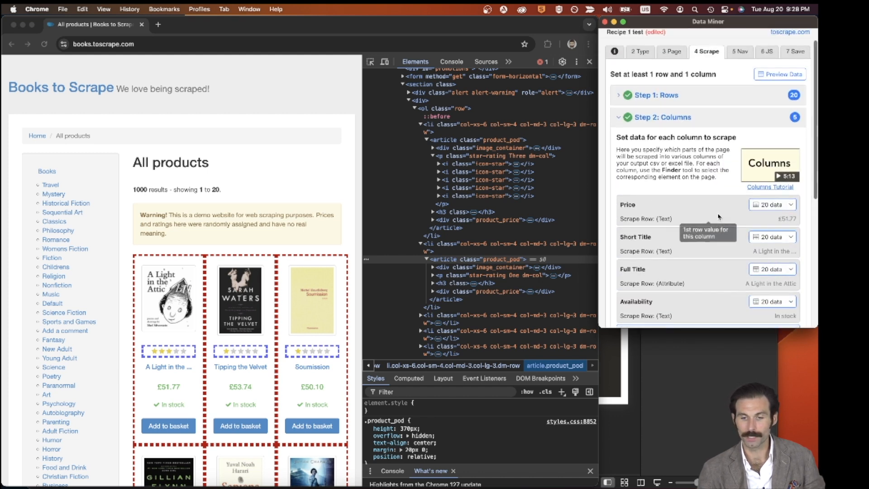
pyautogui.scroll(2, 731, 226)
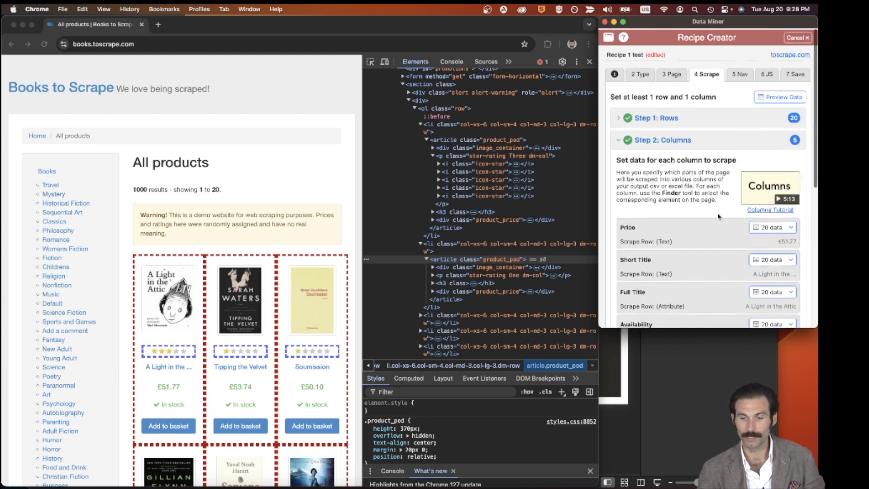
# Open the recipe's navigation settings and locate the page indicator and next control at the end of the book listing
pyautogui.click(740, 77)
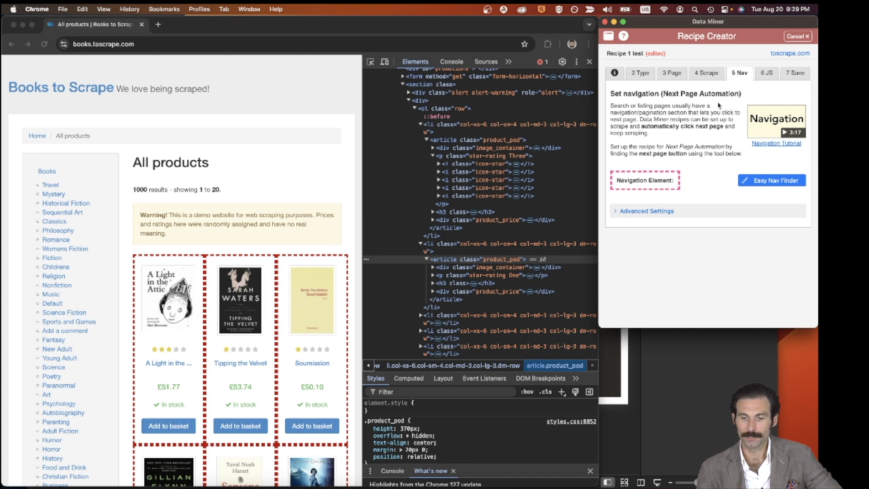
pyautogui.scroll(-7, 298, 175)
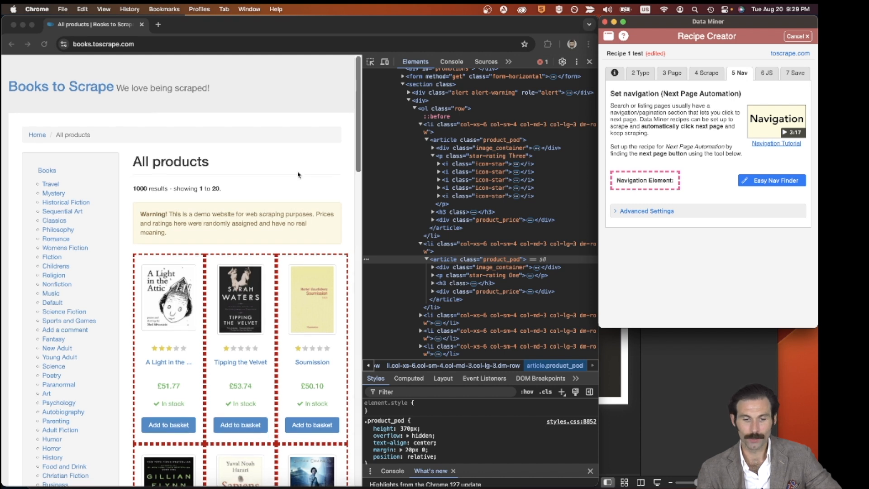
pyautogui.scroll(-18, 299, 175)
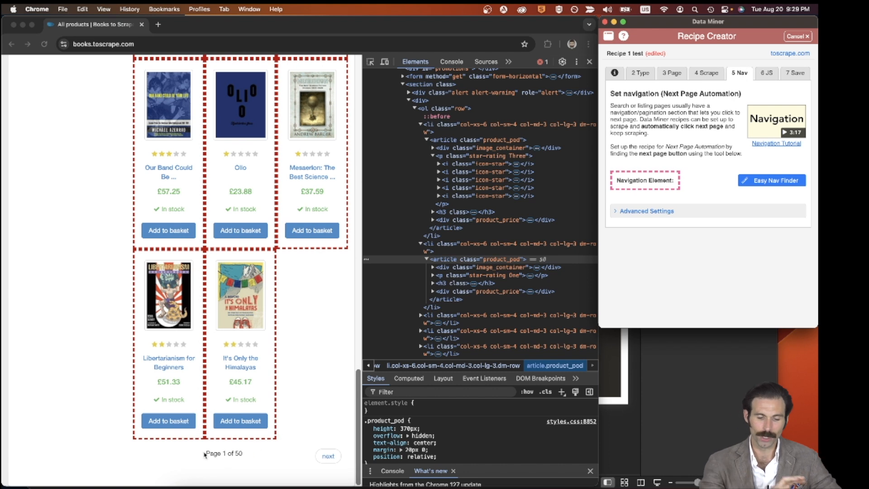
pyautogui.moveTo(210, 455); pyautogui.dragTo(243, 453)
pyautogui.click(241, 453)
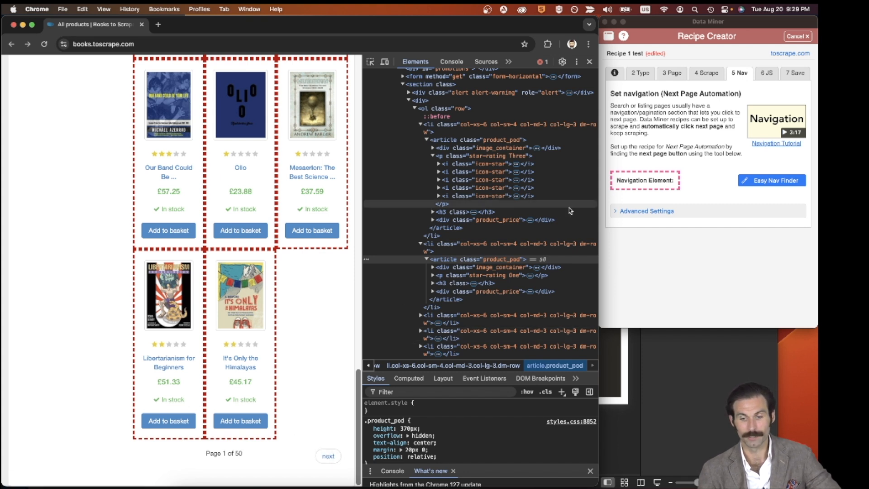
# Capture the listing's next link as the navigation element with Easy Nav Finder and test it in a new tab
pyautogui.click(766, 181)
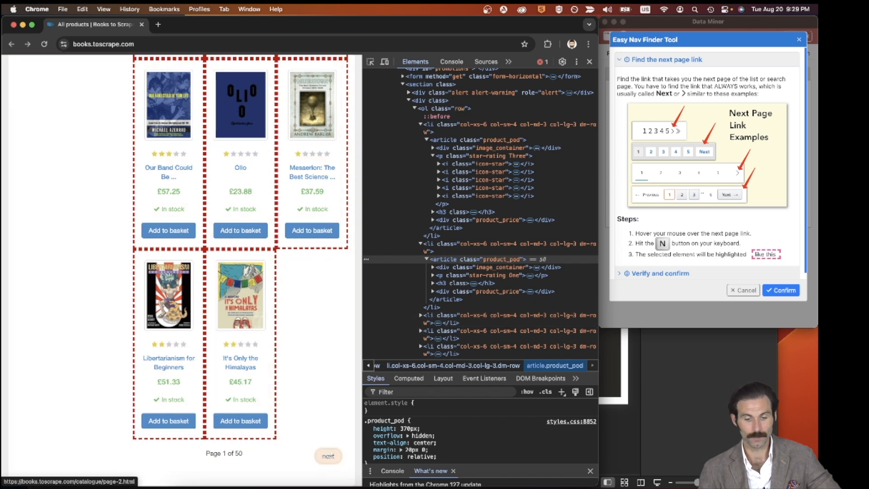
pyautogui.press('n')
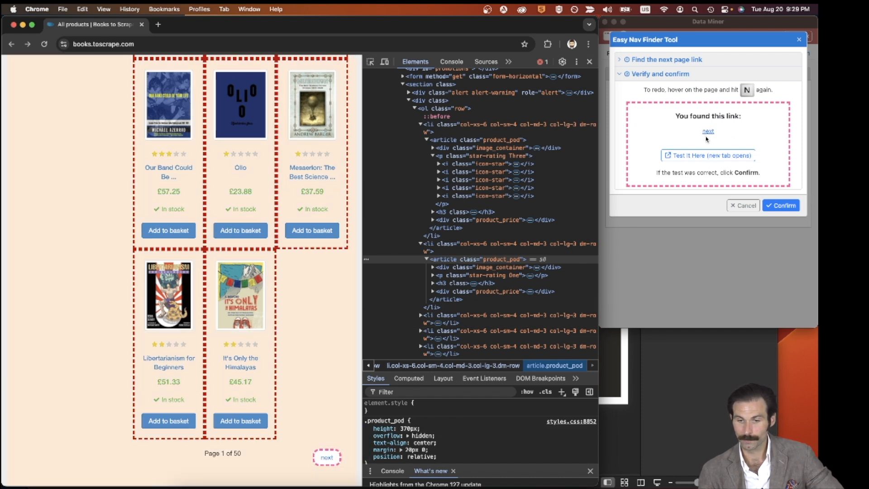
pyautogui.click(700, 159)
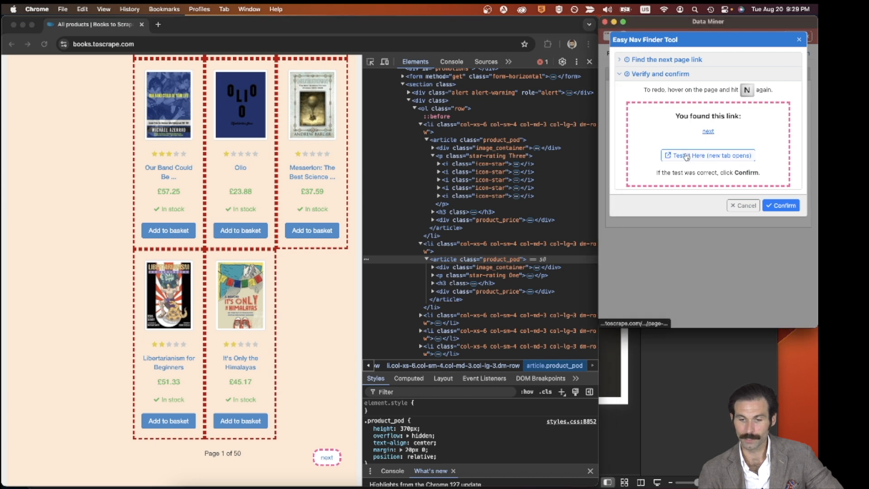
pyautogui.click(711, 160)
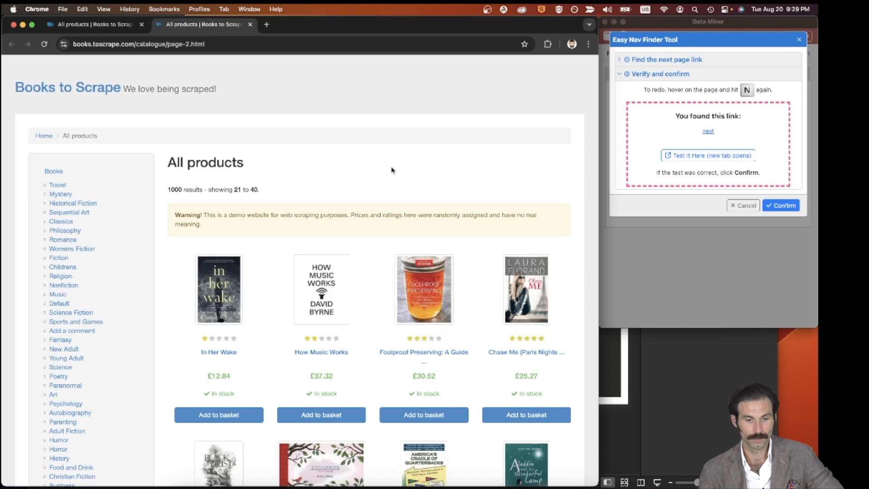
# Check the range of results shown on the tested page and the page number in its URL
pyautogui.scroll(-1, 391, 171)
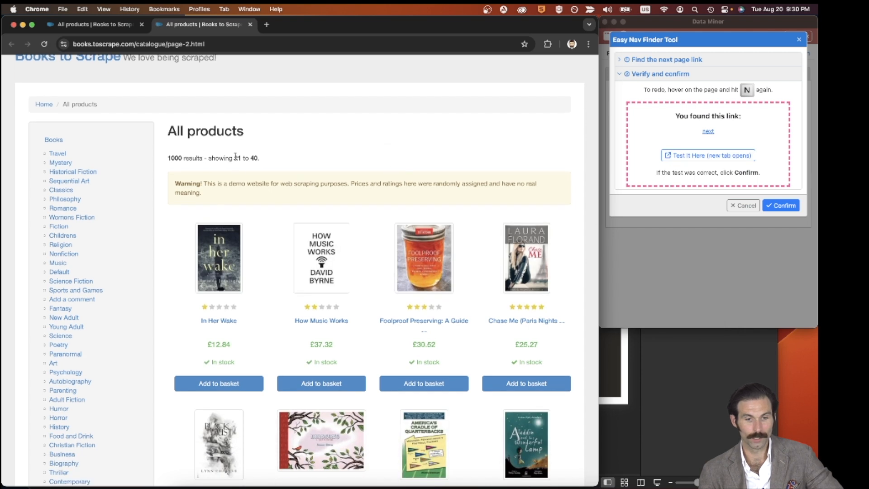
pyautogui.moveTo(234, 158); pyautogui.dragTo(259, 159)
pyautogui.click(257, 160)
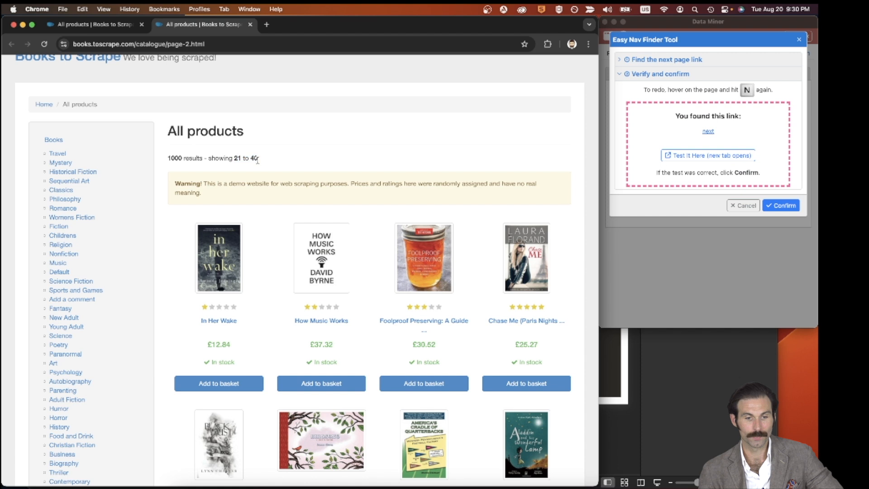
pyautogui.click(170, 43)
pyautogui.moveTo(167, 44); pyautogui.dragTo(190, 45)
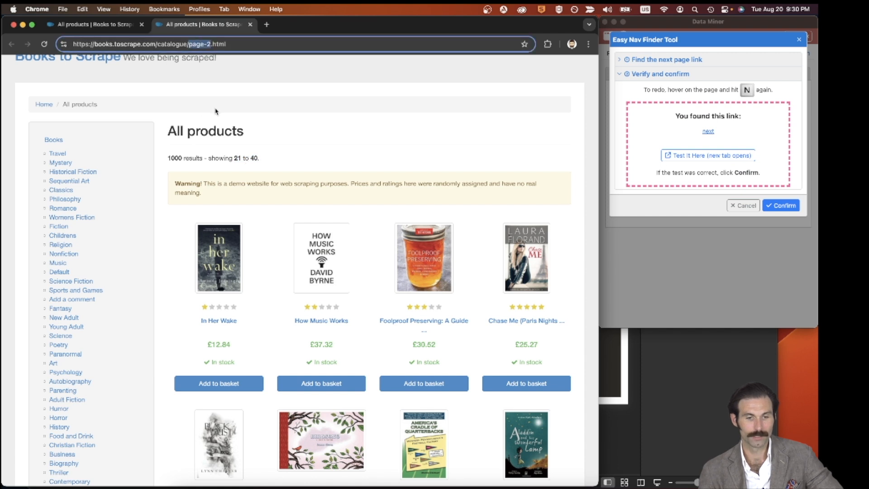
# Load page 3 of the catalogue by changing the page number in the URL to page-3.html
pyautogui.click(209, 43)
pyautogui.press('BackSpace')
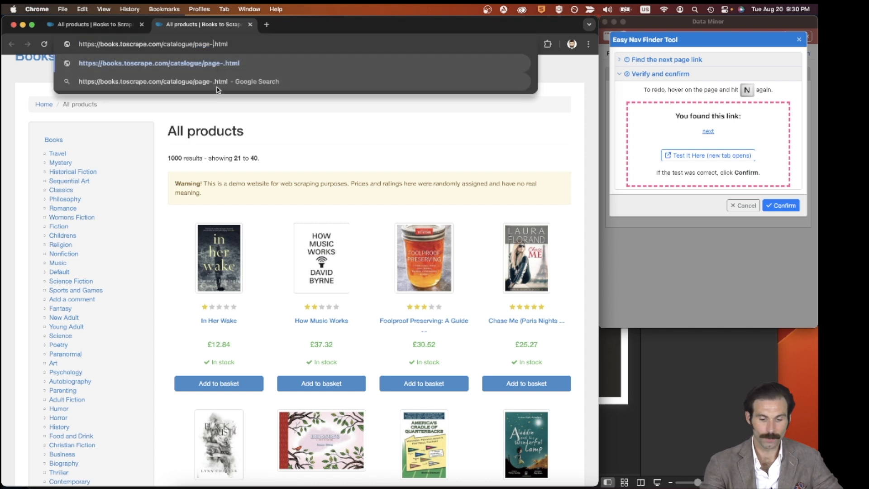
pyautogui.write('3')
pyautogui.press('Return')
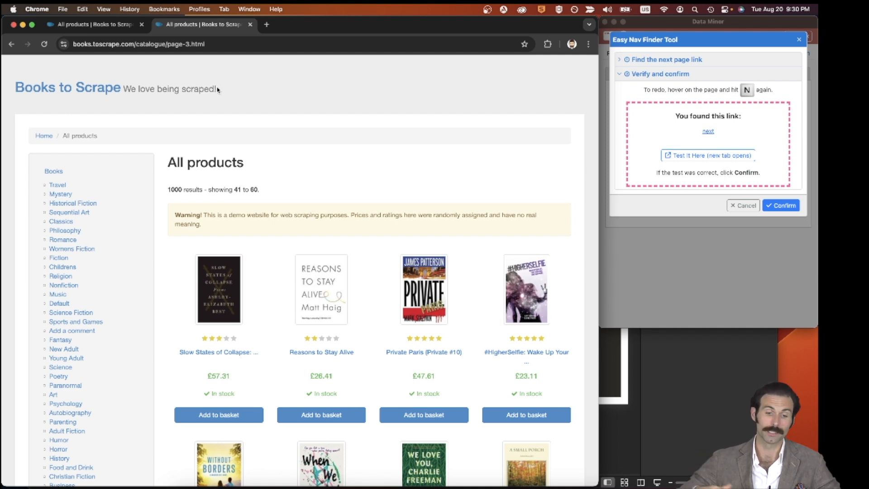
# Change the page number in the catalogue URL to 4 and load that page
pyautogui.click(188, 44)
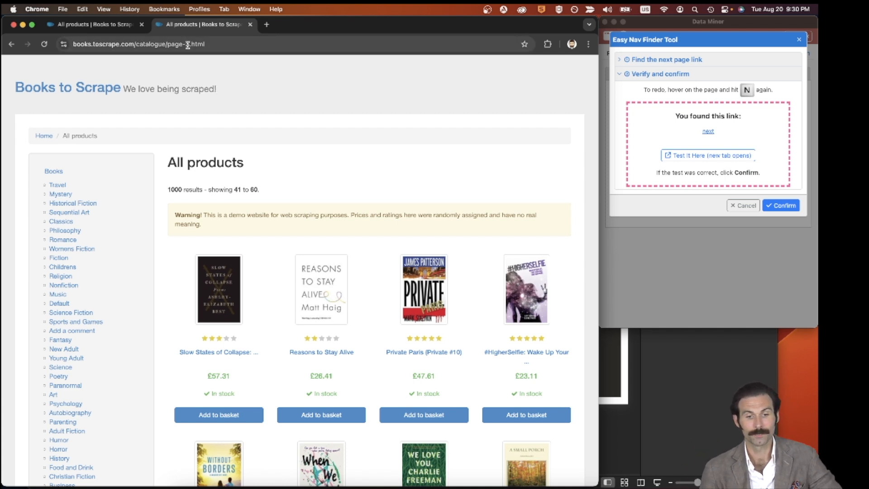
pyautogui.click(189, 45)
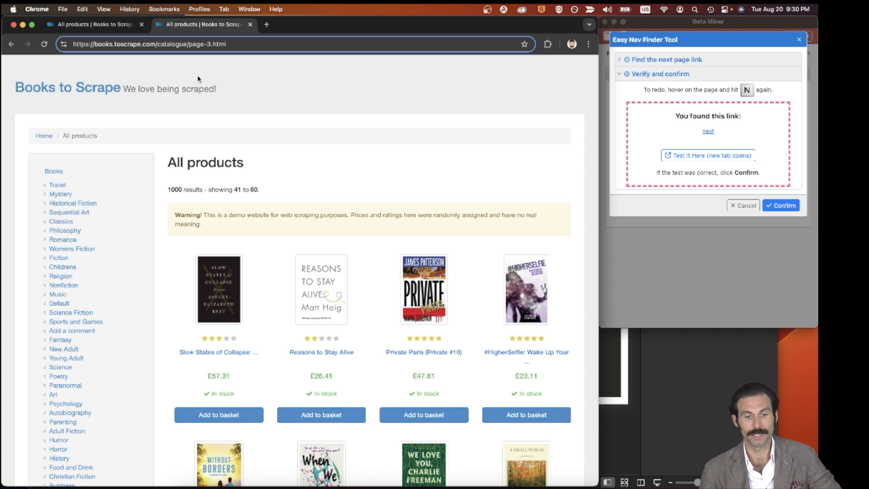
pyautogui.press('BackSpace')
pyautogui.write('4')
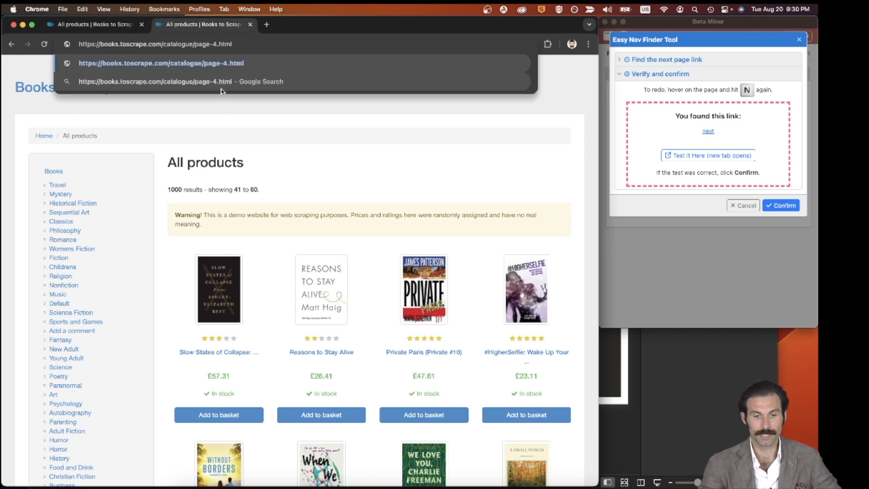
pyautogui.press('Return')
# Jump to catalogue page 20 by editing the page number in the URL
pyautogui.click(190, 46)
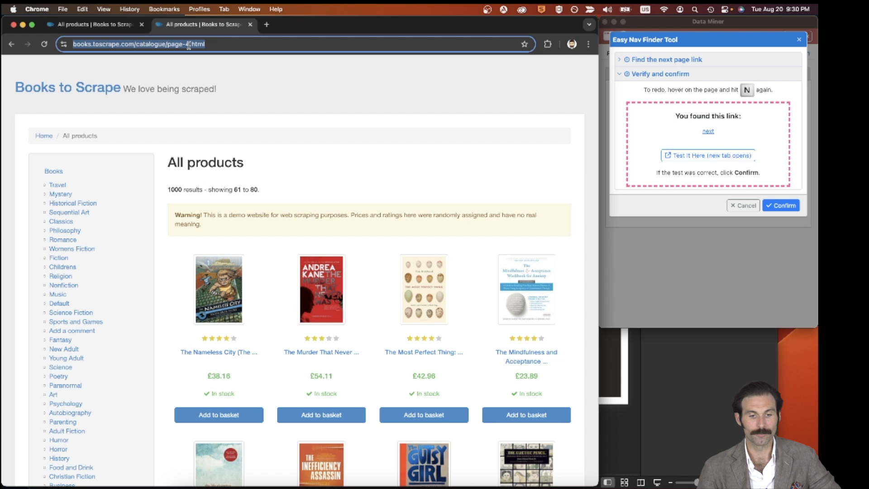
pyautogui.click(189, 45)
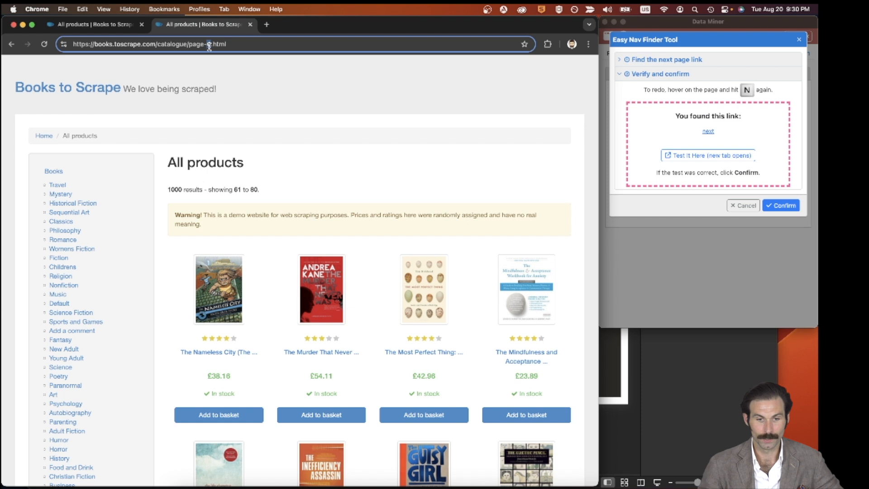
pyautogui.write('20')
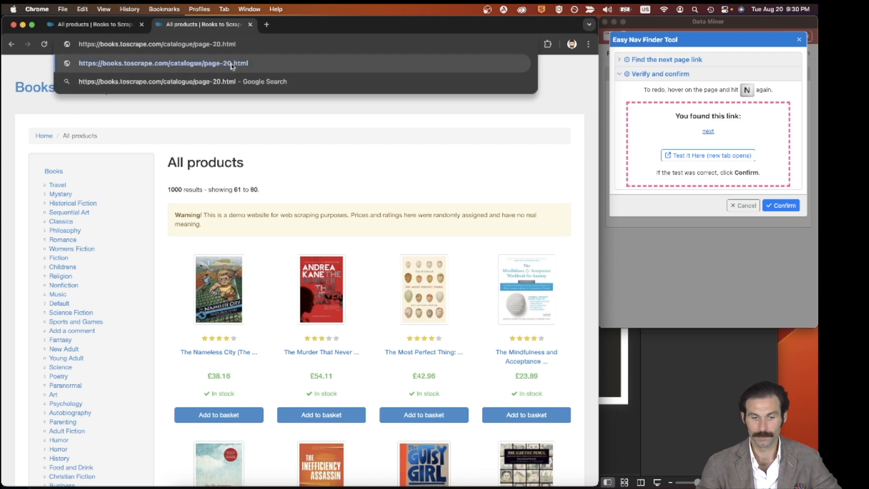
pyautogui.press('Return')
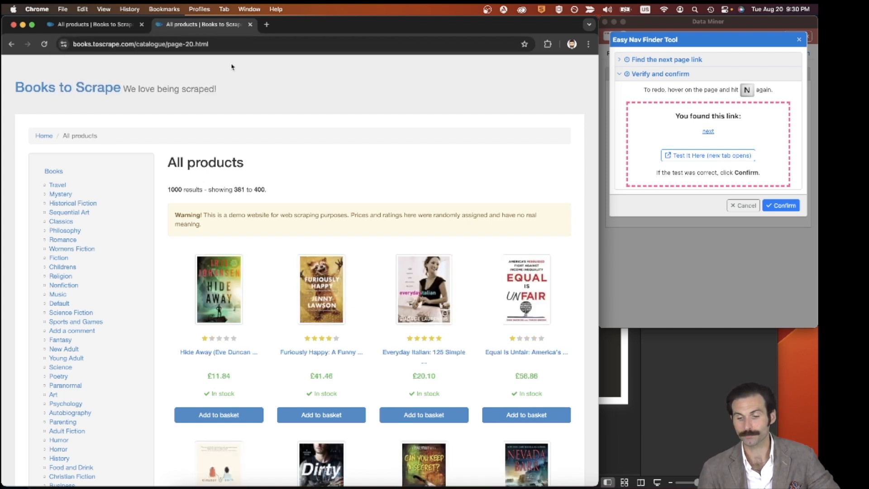
# Confirm the found next link as the recipe's navigation element and view the Javascript modifications settings
pyautogui.click(780, 211)
pyautogui.click(777, 209)
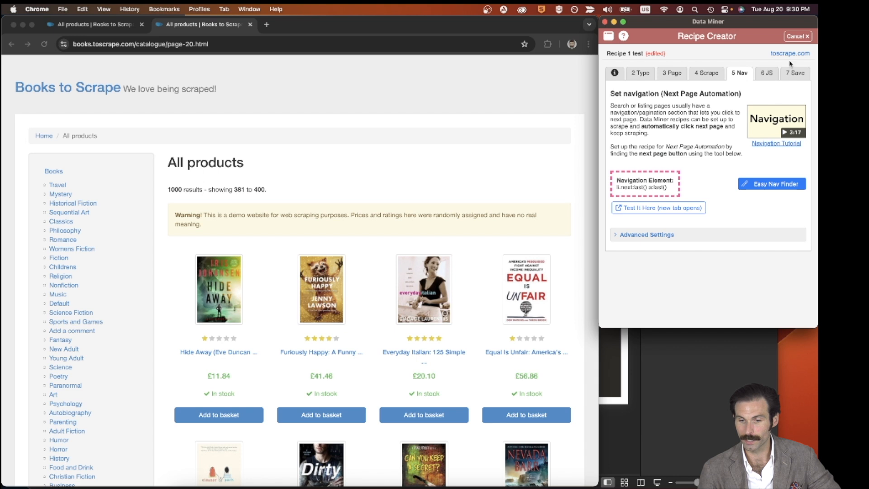
pyautogui.click(774, 74)
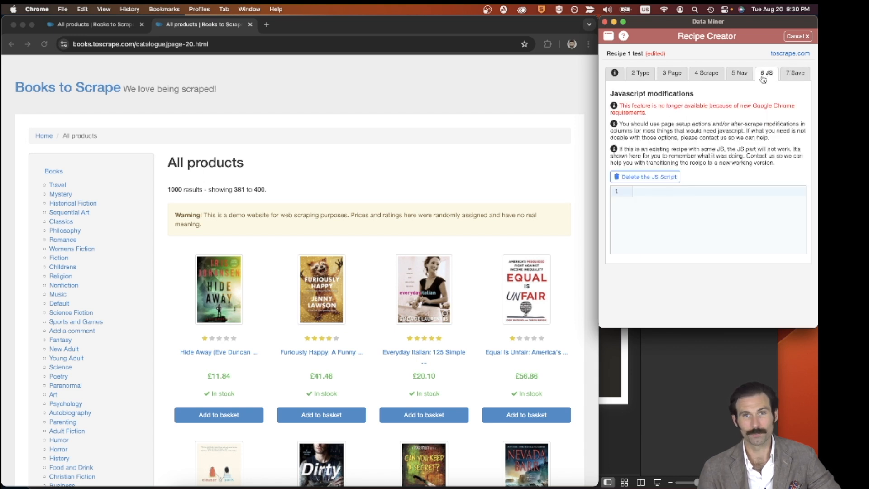
# Rename the recipe as "Books to Scrape List Page" and save it, leaving the description empty
pyautogui.click(792, 78)
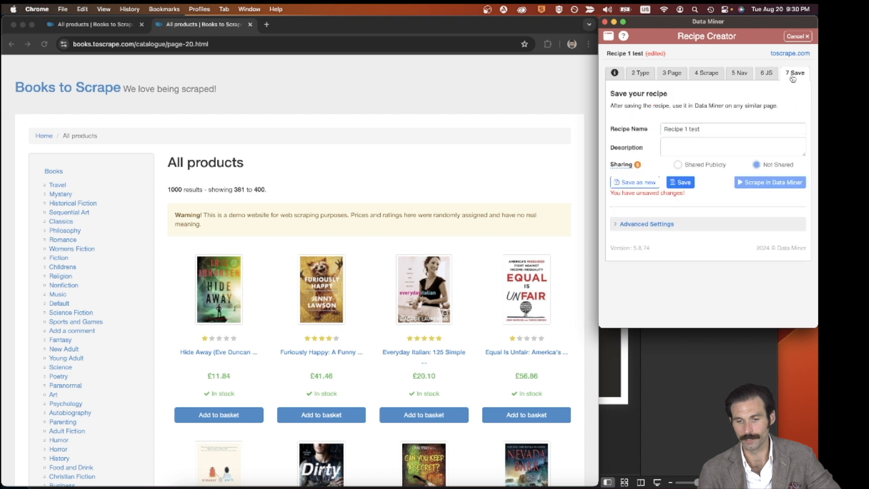
pyautogui.tripleClick(701, 129)
pyautogui.press('BackSpace')
pyautogui.write('Books to S')
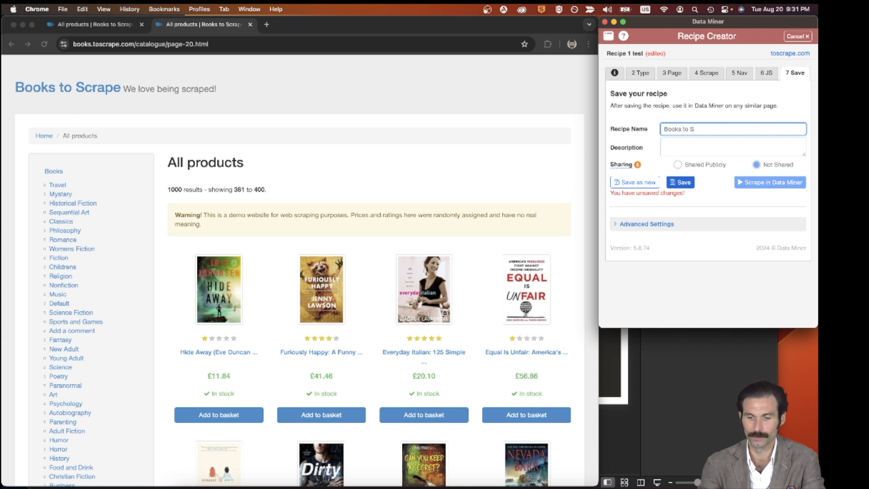
pyautogui.write('crape List Page')
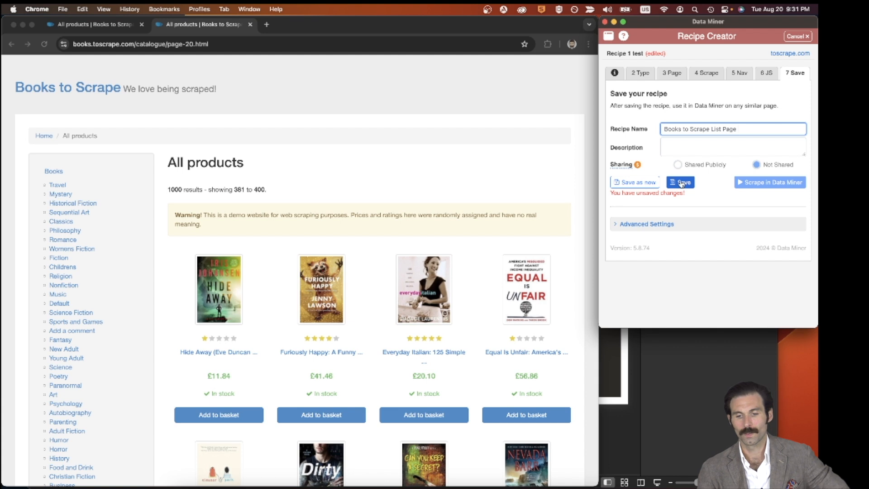
pyautogui.click(681, 147)
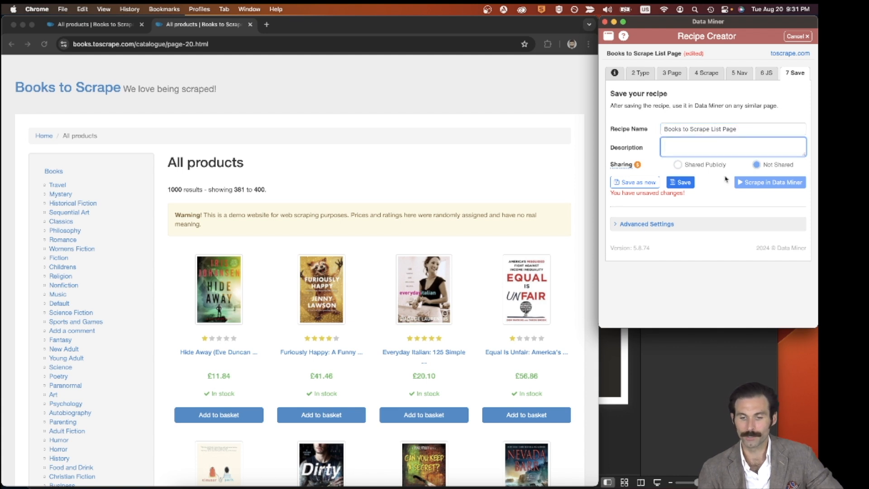
pyautogui.click(678, 183)
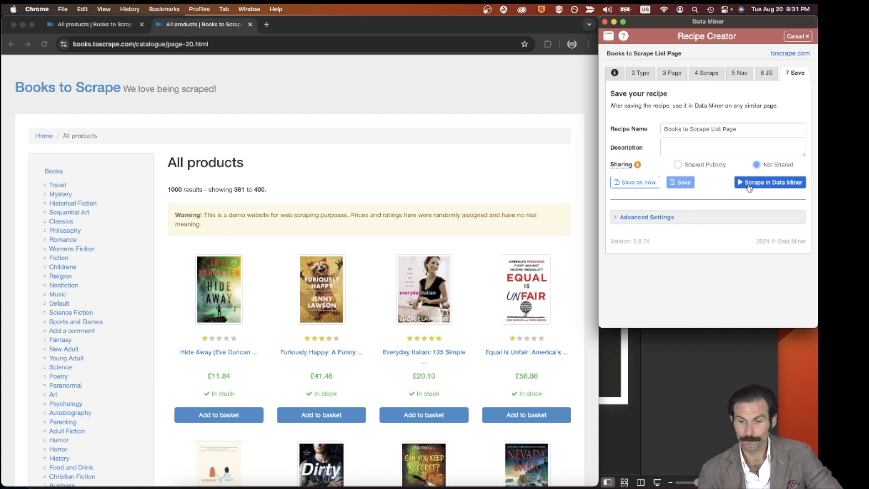
# Open the saved recipe for scraping in Data Miner, and move and widen its window to fit all five preview columns
pyautogui.click(767, 183)
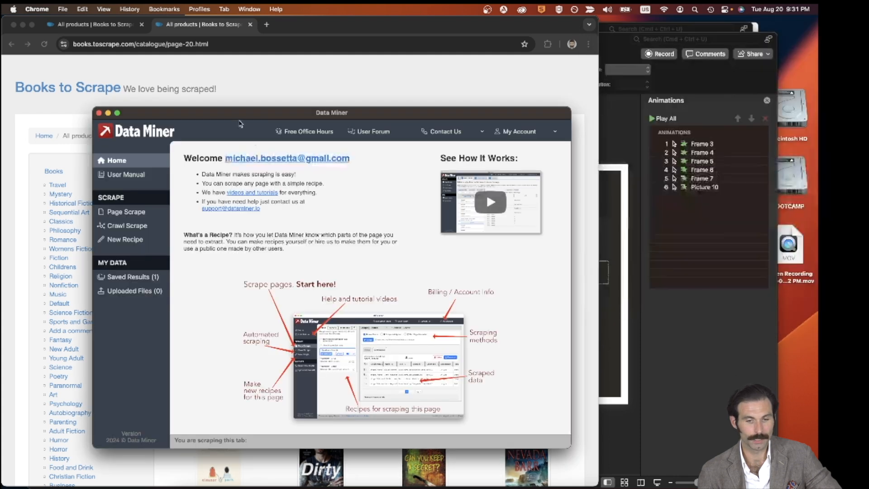
pyautogui.moveTo(239, 117); pyautogui.dragTo(318, 65)
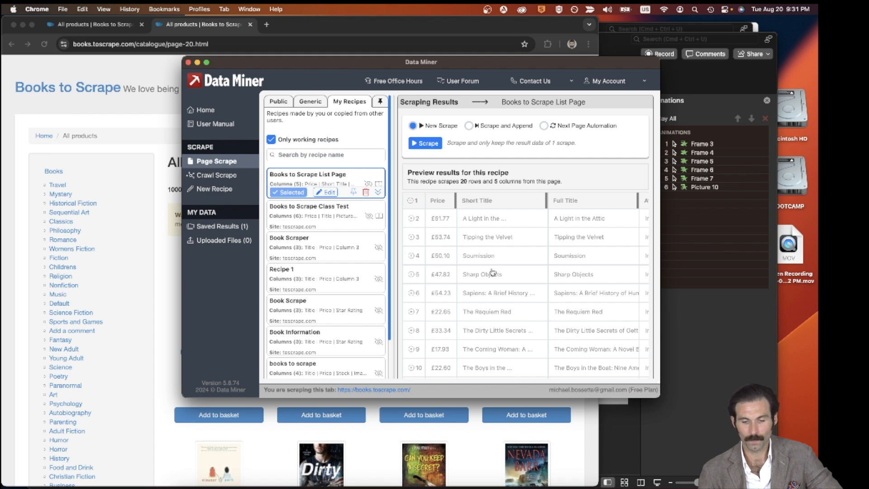
pyautogui.hscroll(5, 512, 278)
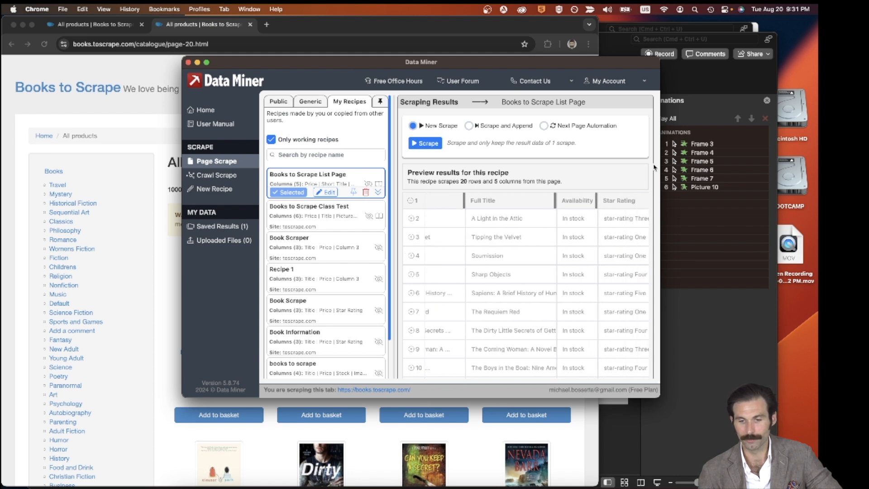
pyautogui.moveTo(662, 165); pyautogui.dragTo(770, 176)
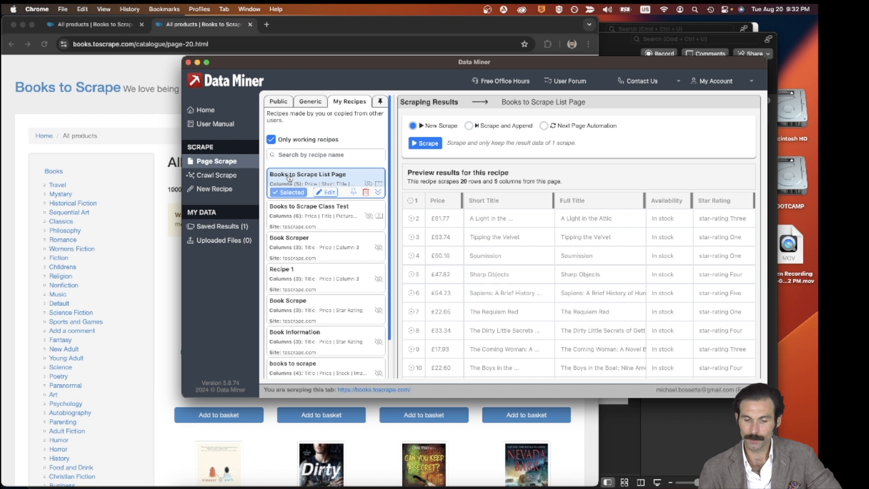
# Review the recipe's preview rows across the price, short title, full title, availability and star rating columns
pyautogui.hscroll(1, 458, 257)
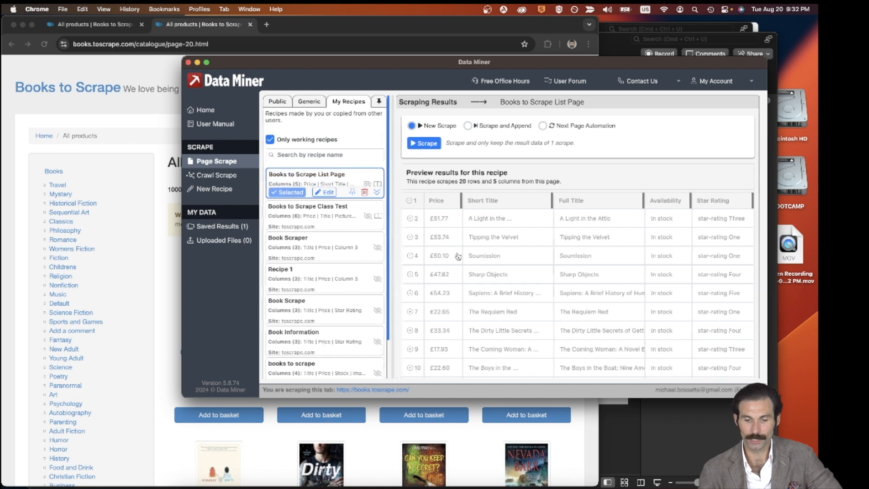
pyautogui.hscroll(-1, 458, 257)
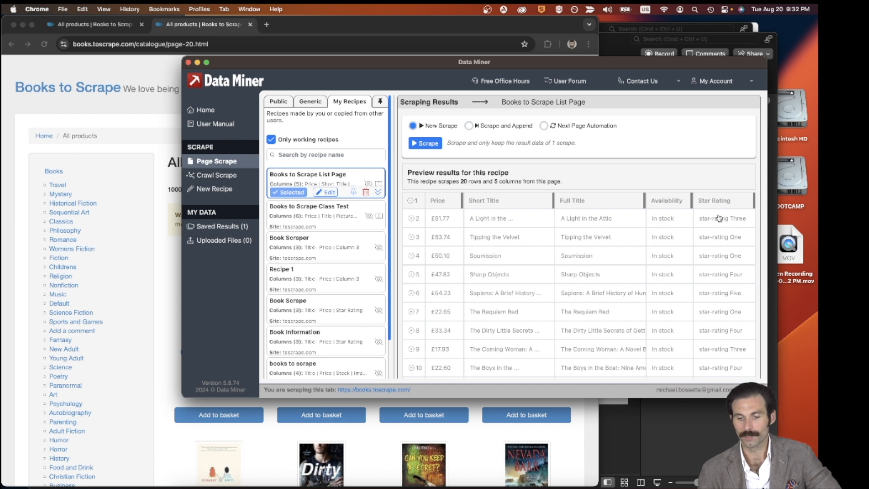
pyautogui.scroll(-4, 719, 218)
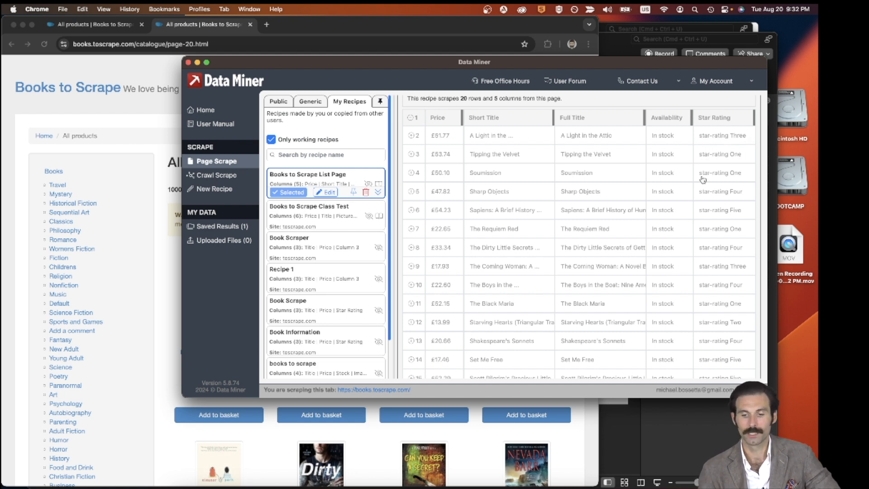
pyautogui.scroll(-5, 710, 200)
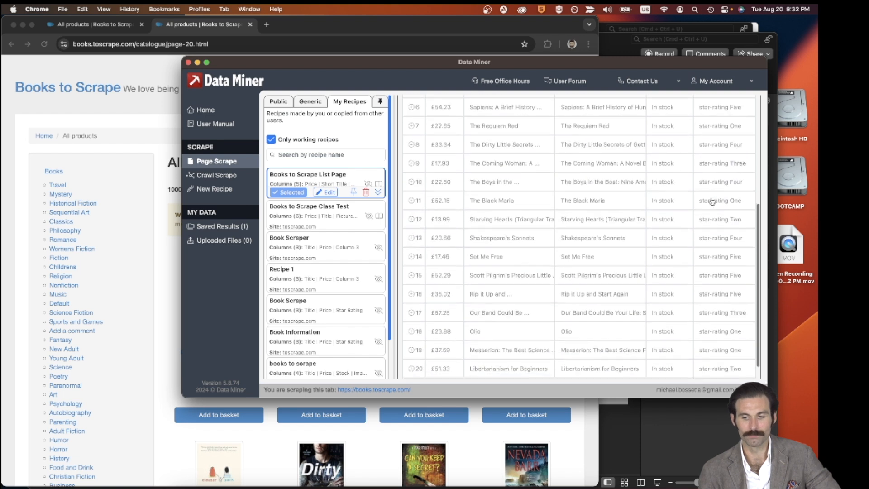
pyautogui.scroll(8, 712, 201)
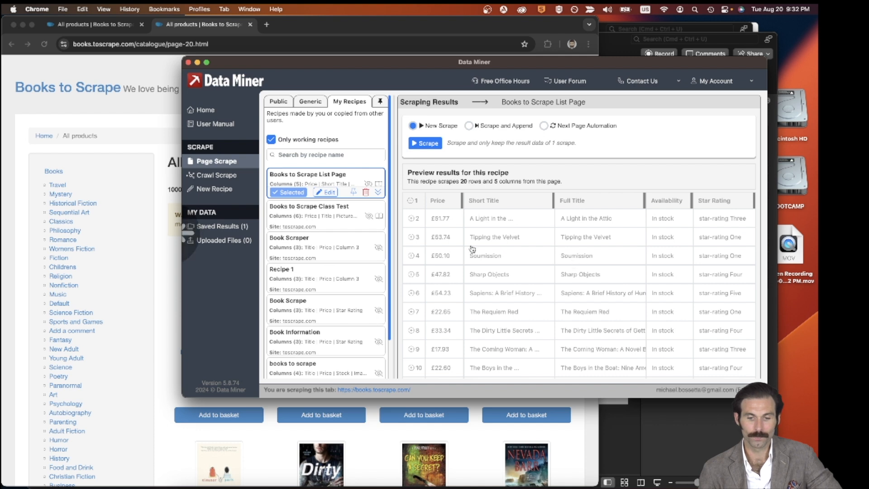
pyautogui.hscroll(-5, 473, 249)
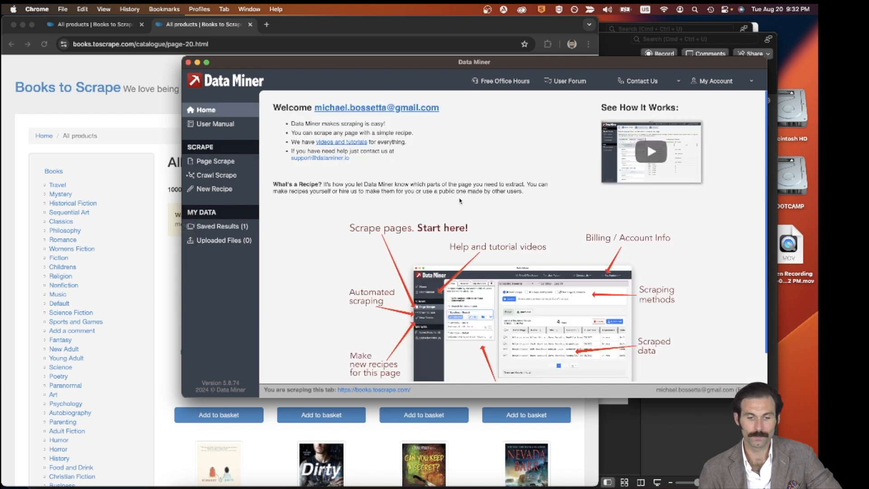
# Return to Page Scrape and run a new scrape with the Books to Scrape List Page recipe
pyautogui.click(225, 162)
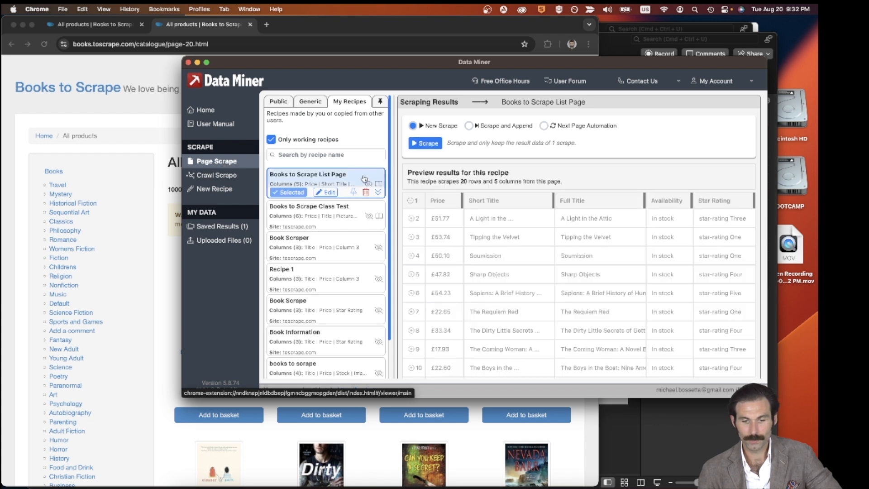
pyautogui.click(432, 144)
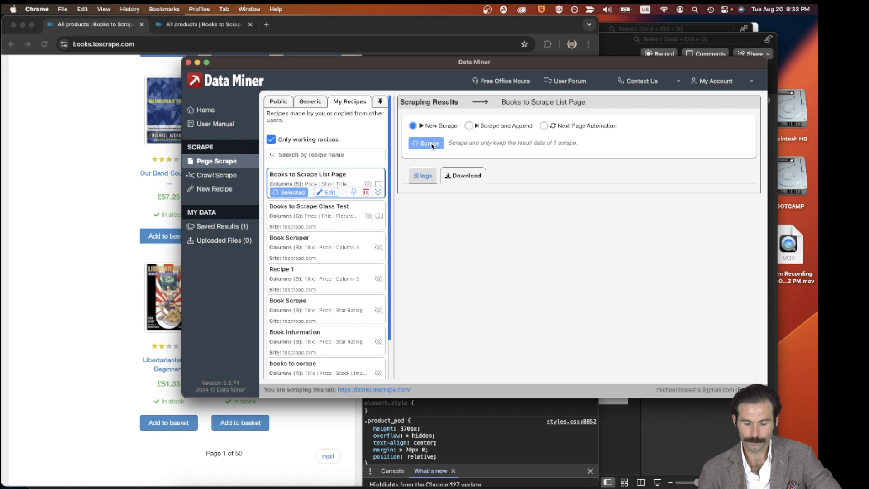
# Check the new scrape's result rows and download them as a CSV file to the Downloads folder
pyautogui.scroll(-3, 523, 180)
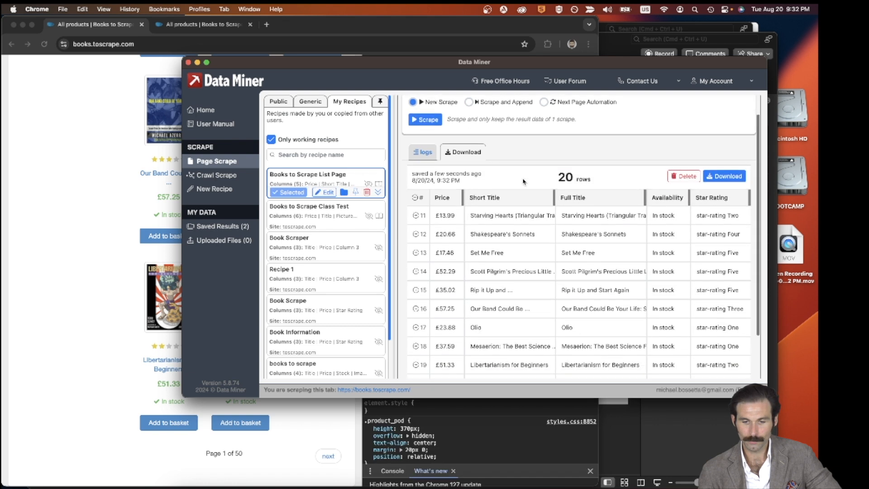
pyautogui.scroll(3, 523, 181)
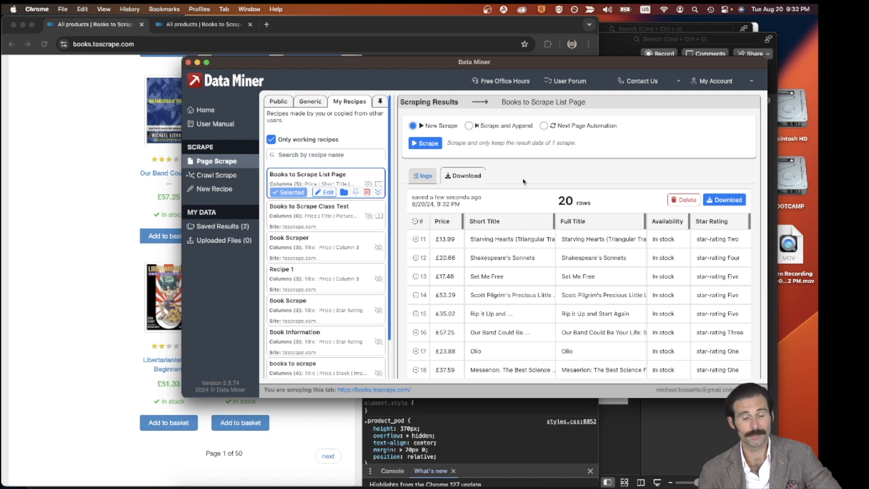
pyautogui.click(721, 200)
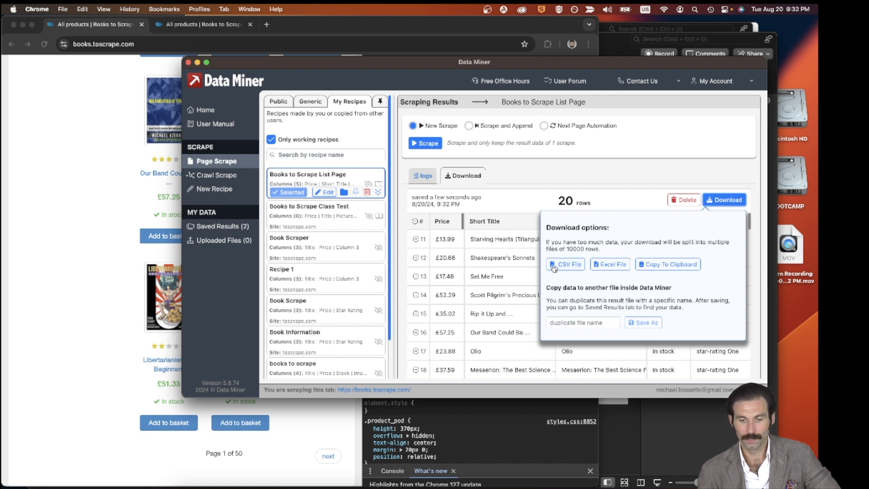
pyautogui.click(567, 266)
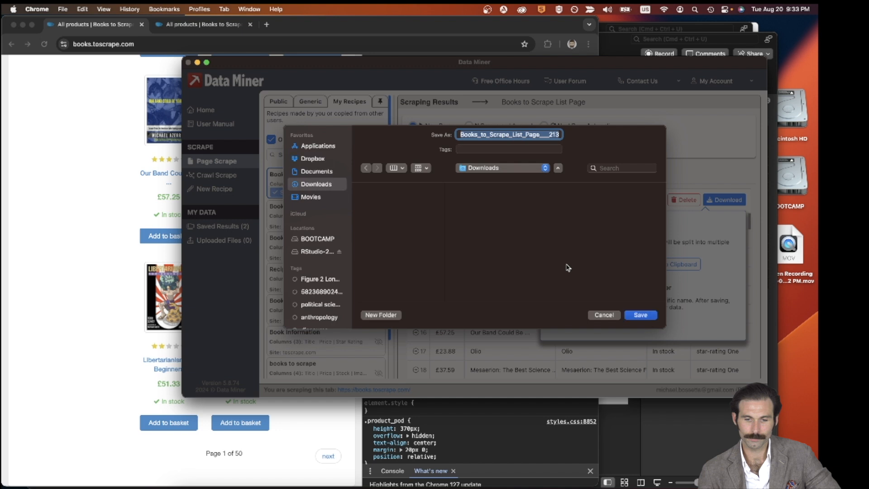
pyautogui.click(639, 316)
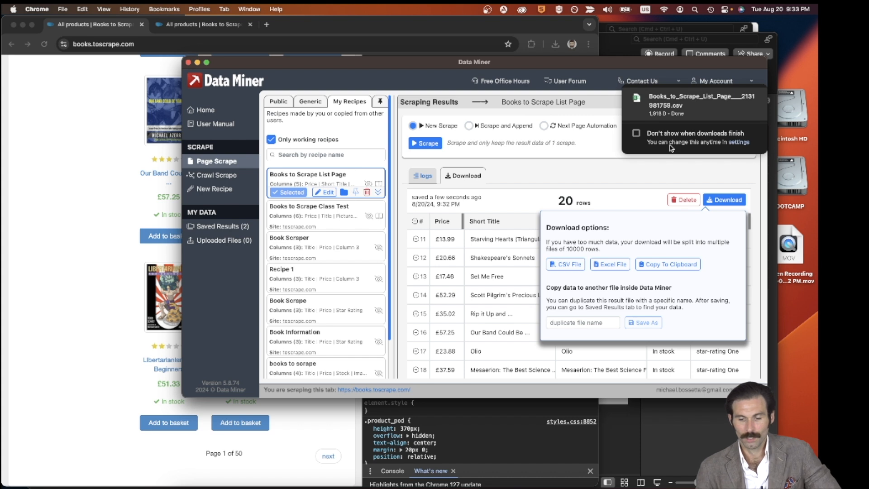
# Open the downloaded CSV in Excel, check its rows down to the end of the Star Rating column, and close it
pyautogui.click(668, 107)
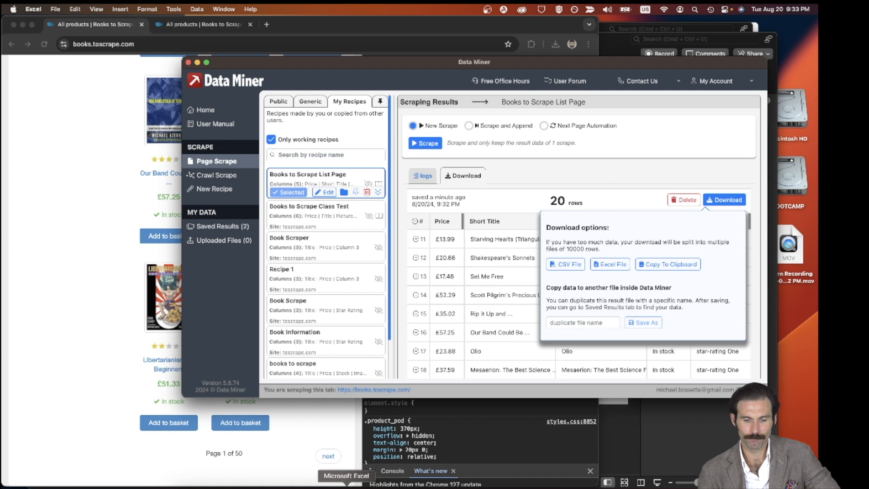
pyautogui.click(346, 486)
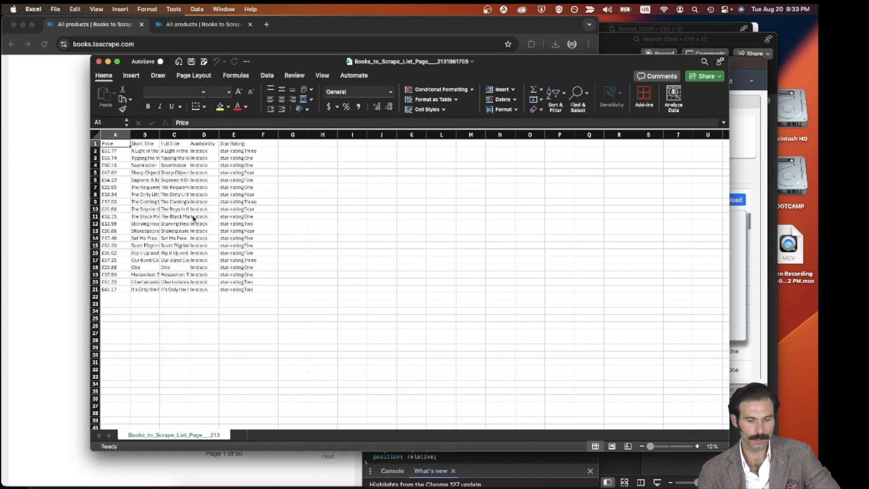
pyautogui.click(237, 288)
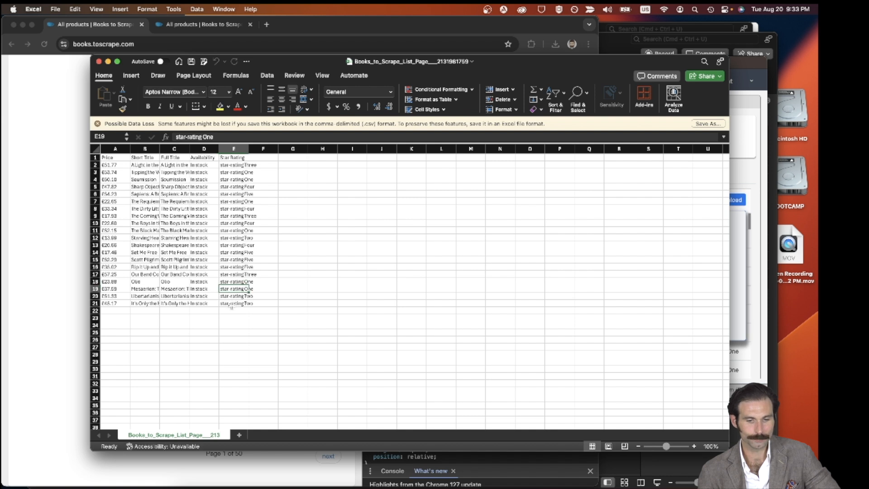
pyautogui.click(231, 311)
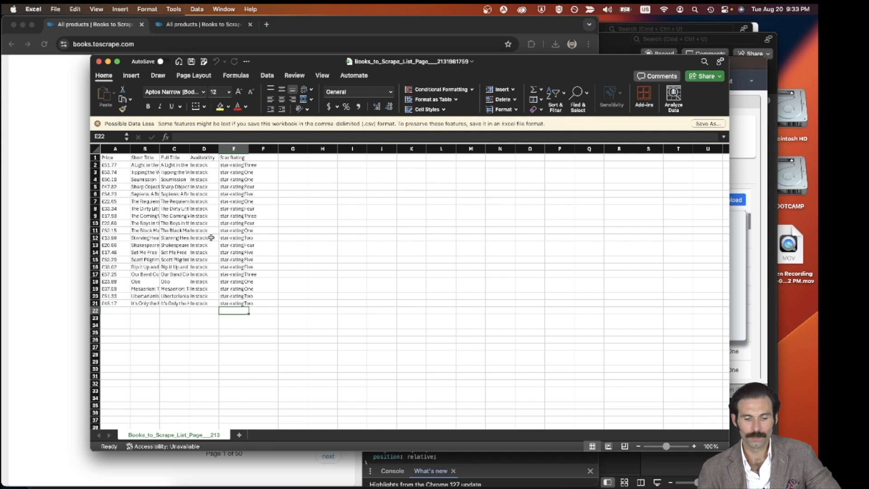
pyautogui.click(99, 62)
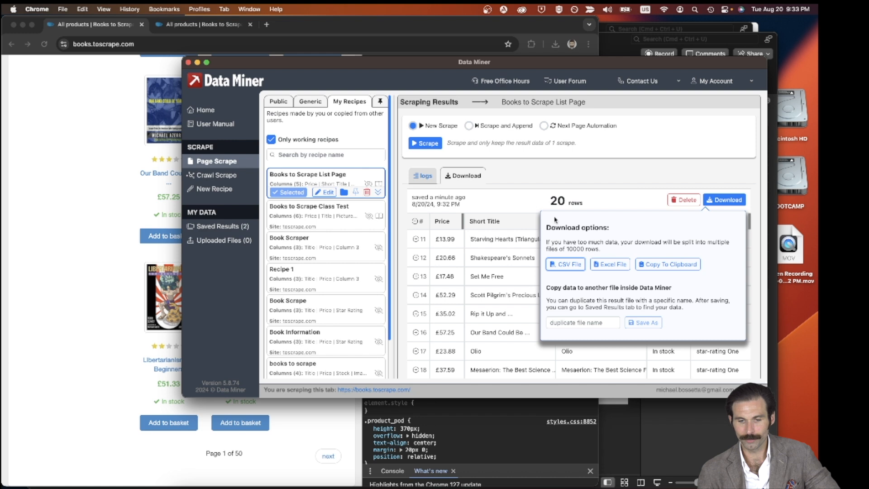
# Set up Next Page Automation for 3 pages with a 5-second delay between pages, and start the scrape
pyautogui.click(518, 175)
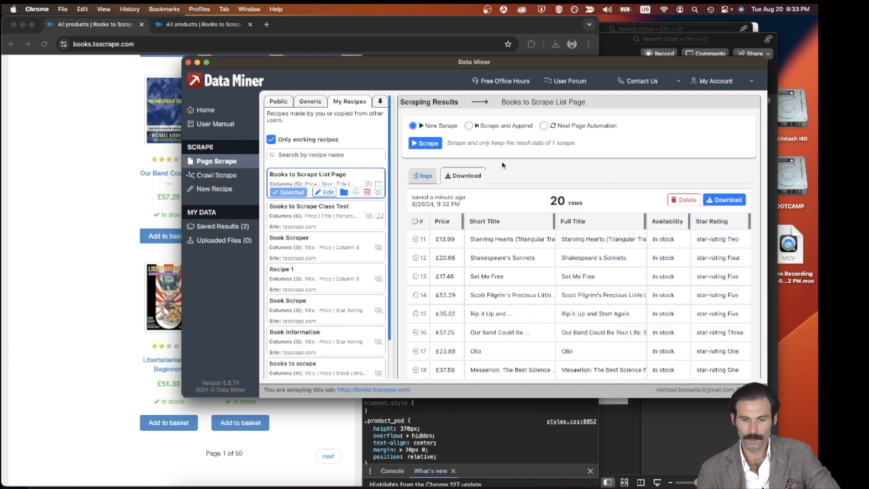
pyautogui.click(470, 126)
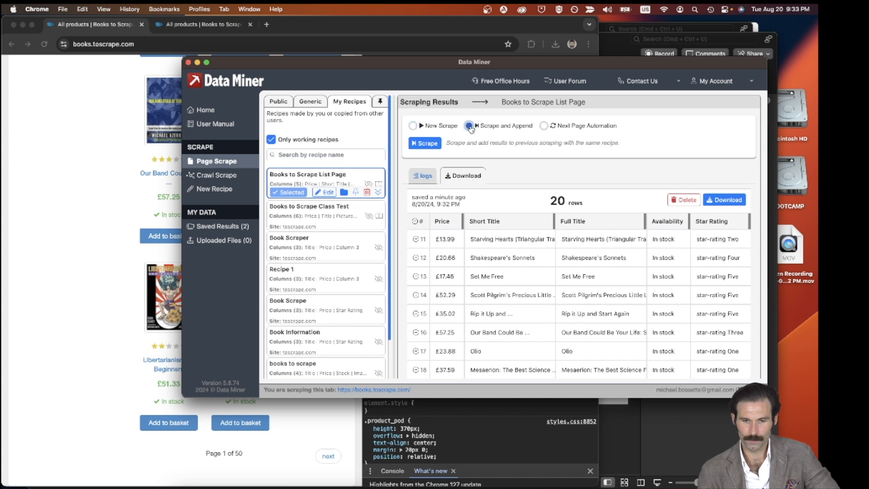
pyautogui.click(544, 125)
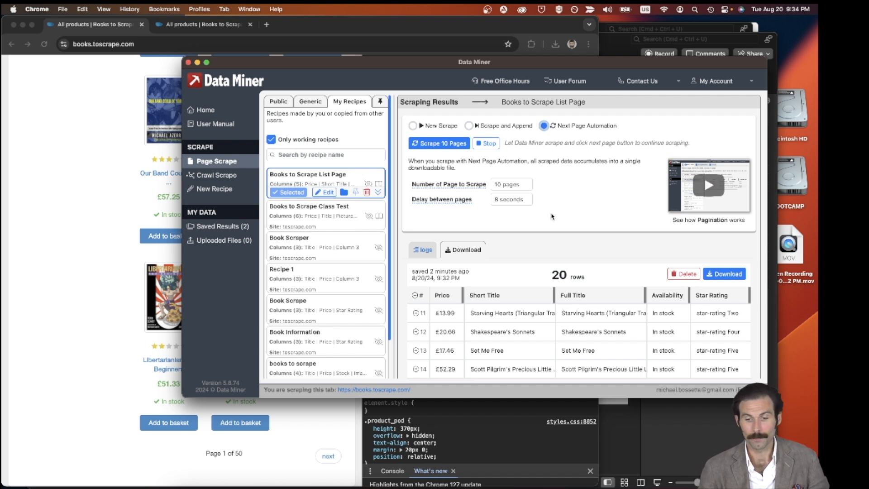
pyautogui.click(520, 183)
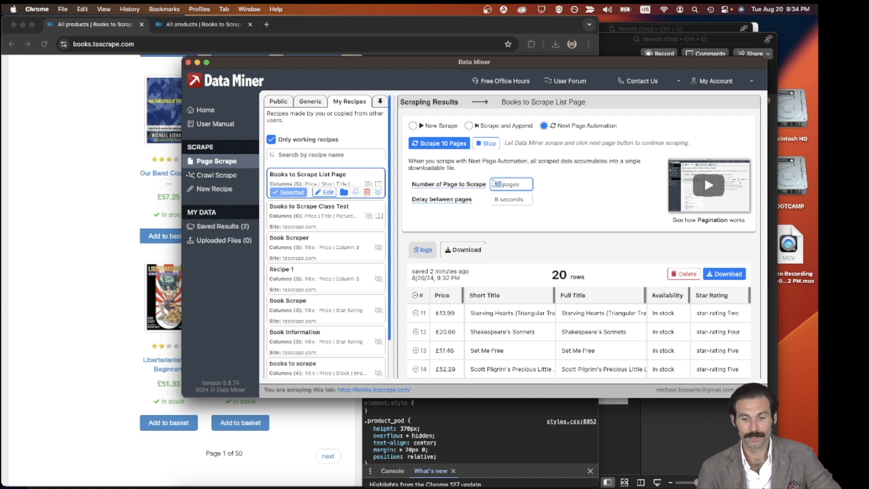
pyautogui.moveTo(501, 185); pyautogui.dragTo(492, 200)
pyautogui.write('3')
pyautogui.press('BackSpace')
pyautogui.write('5')
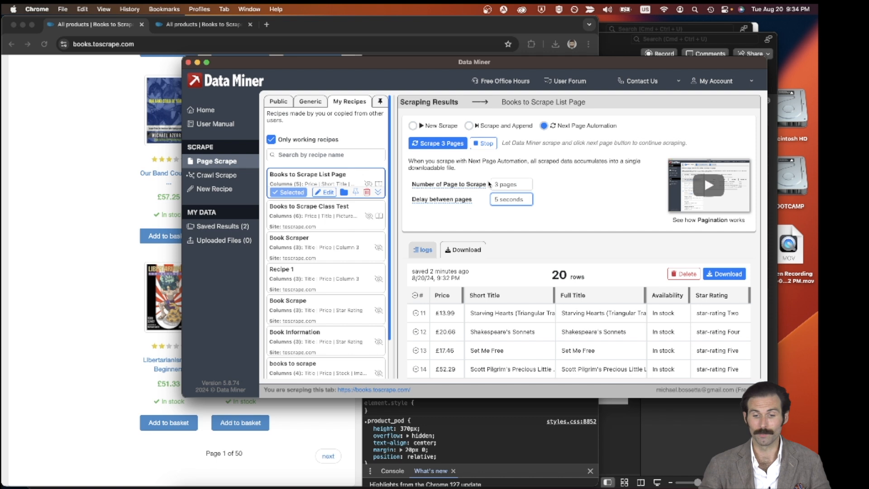
pyautogui.click(441, 144)
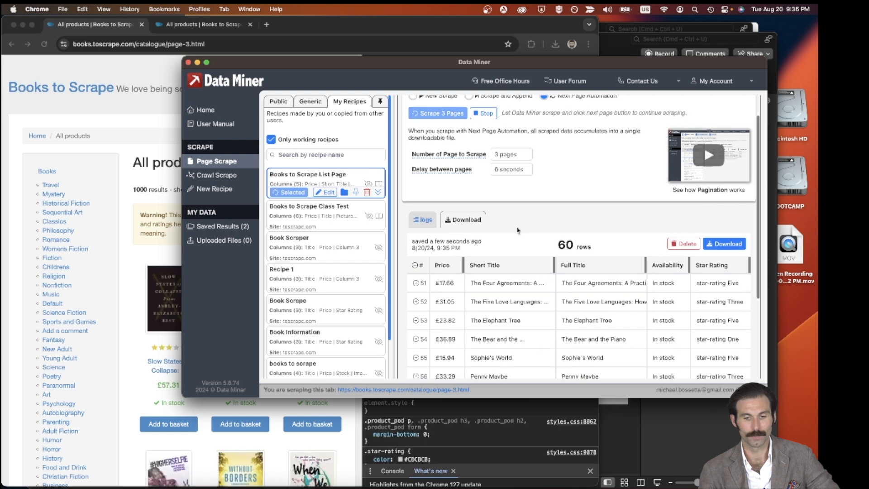
# Download the accumulated multi-page results as a CSV file to the Downloads folder
pyautogui.scroll(-3, 518, 230)
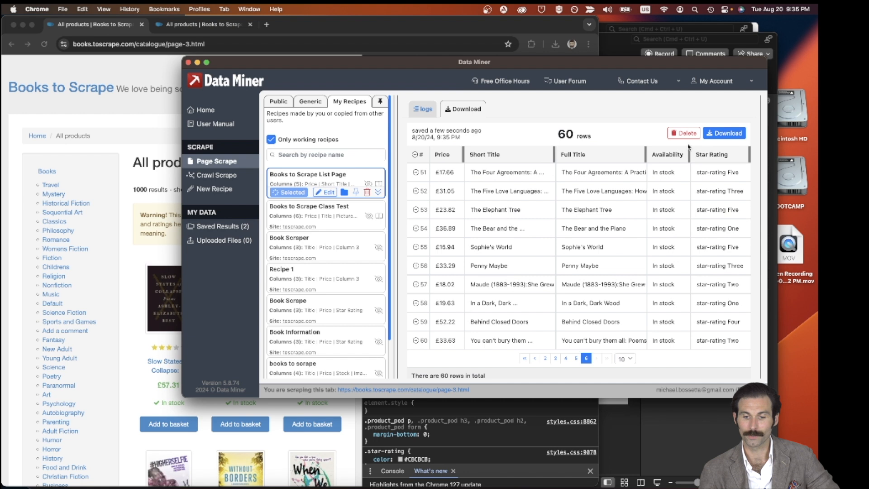
pyautogui.click(717, 136)
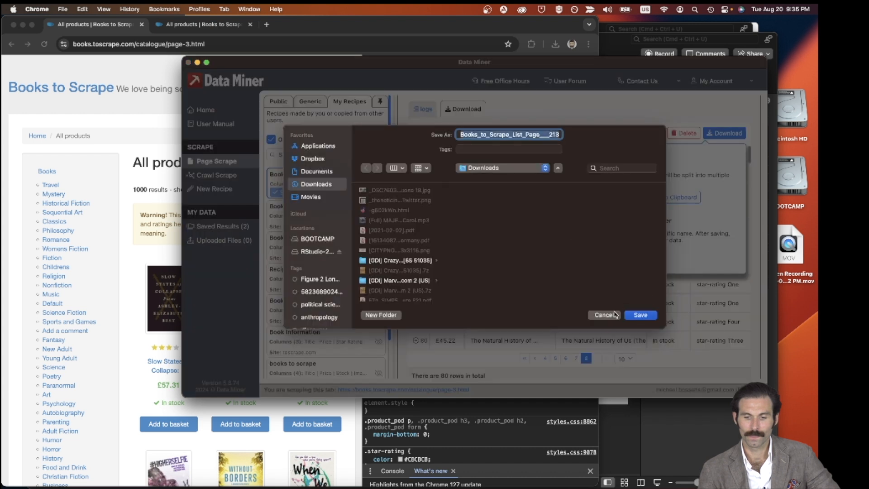
pyautogui.click(640, 316)
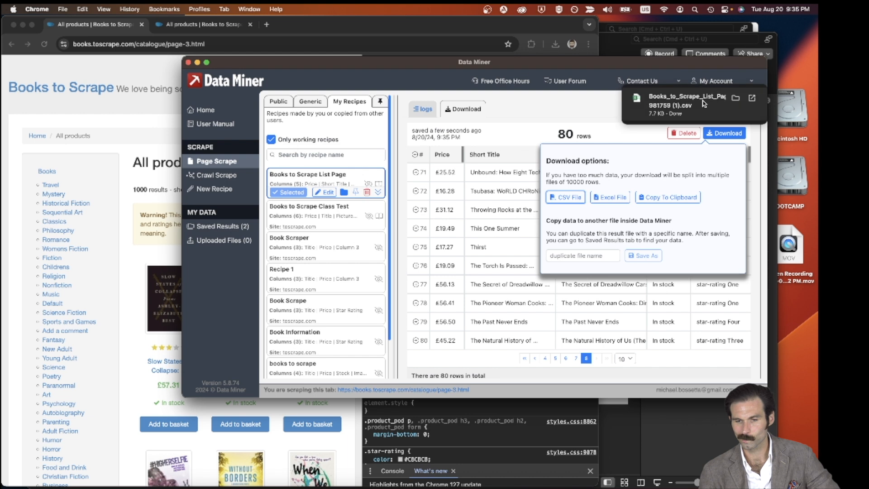
# Open the multi-page CSV in Excel and examine the listed books from the last rows back up to the first
pyautogui.click(691, 106)
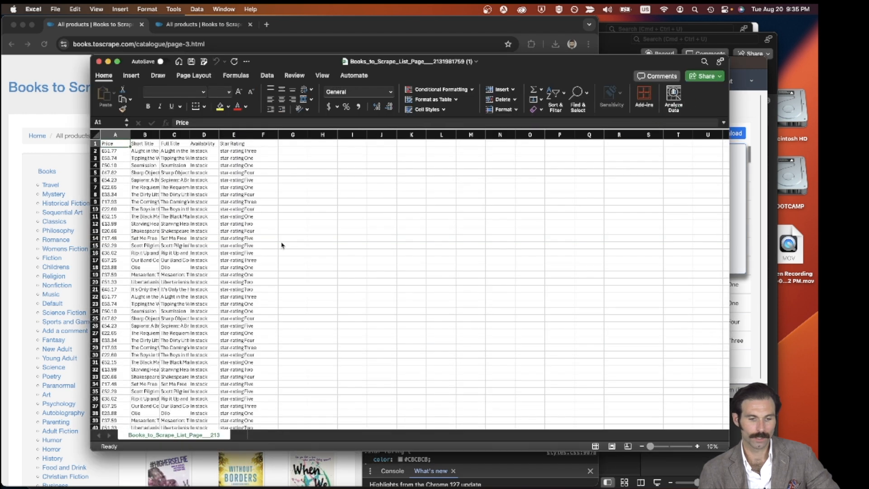
pyautogui.scroll(-15, 281, 245)
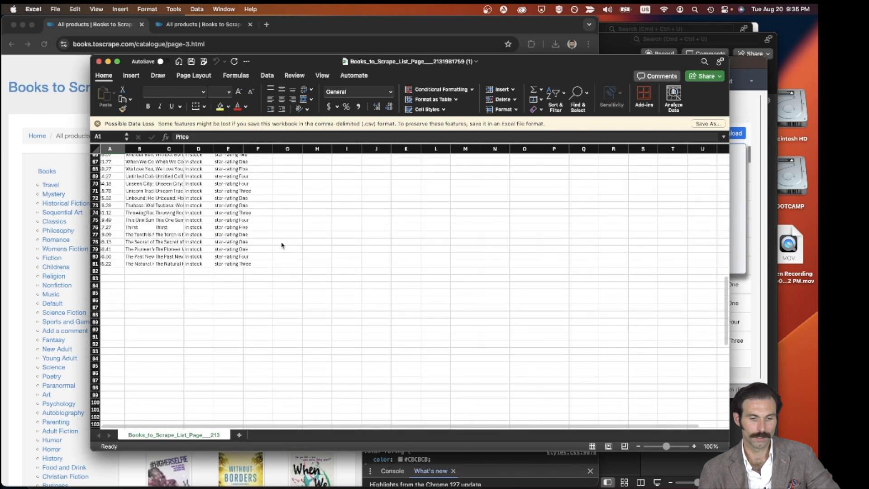
pyautogui.moveTo(232, 264); pyautogui.dragTo(108, 161)
pyautogui.click(186, 337)
pyautogui.scroll(-5, 186, 336)
pyautogui.scroll(10, 186, 336)
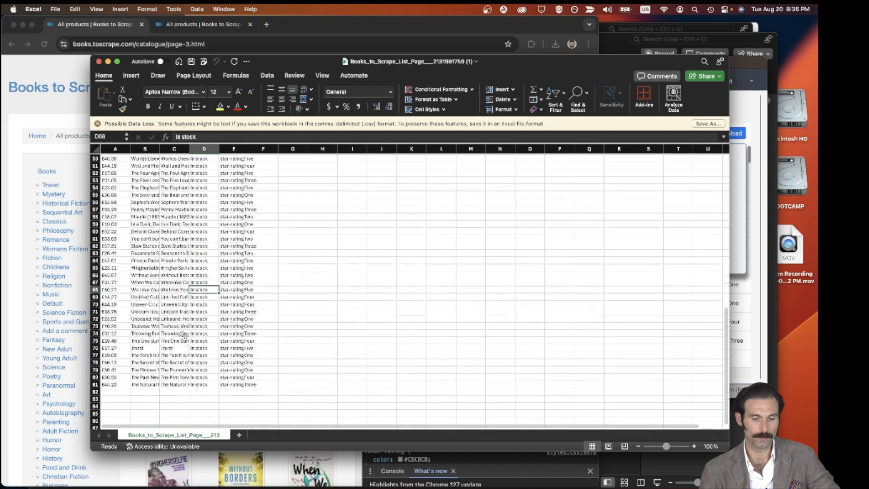
pyautogui.scroll(8, 186, 337)
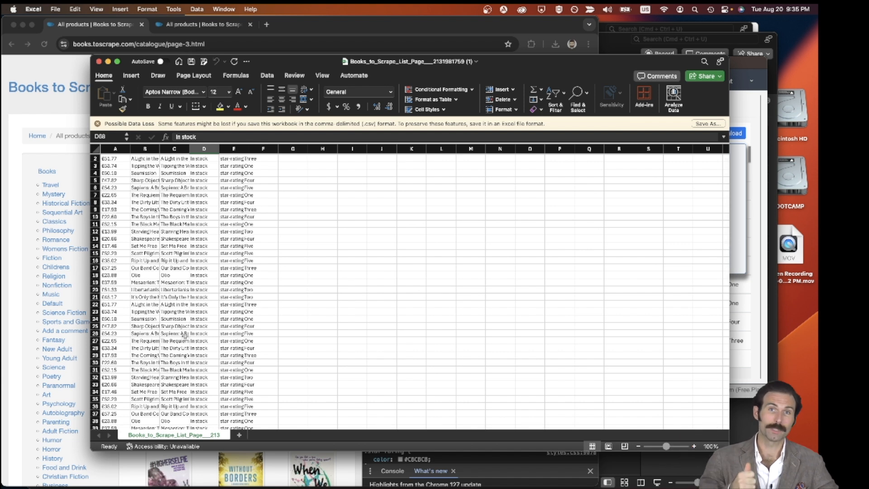
# Examine where the first page's books end and the following pages' rows begin, finishing at the first book's price and short title
pyautogui.click(158, 297)
pyautogui.scroll(-17, 158, 298)
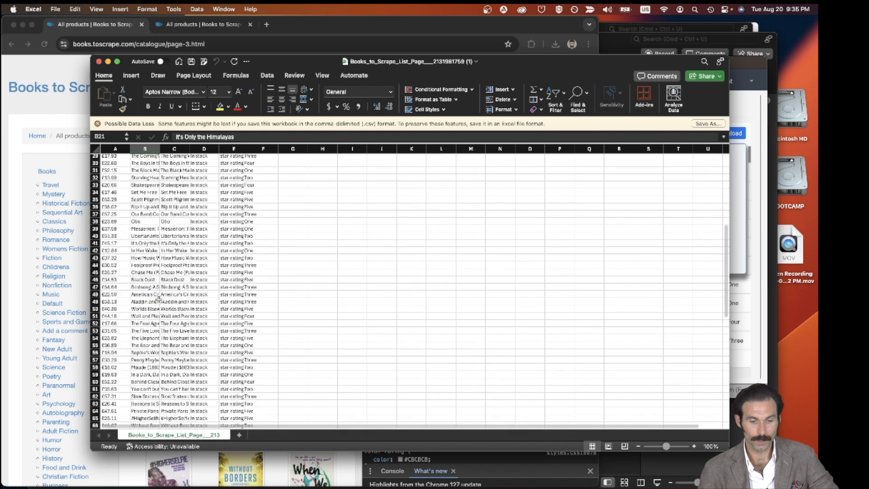
pyautogui.moveTo(229, 362); pyautogui.dragTo(105, 173)
pyautogui.scroll(3, 121, 214)
pyautogui.scroll(12, 121, 213)
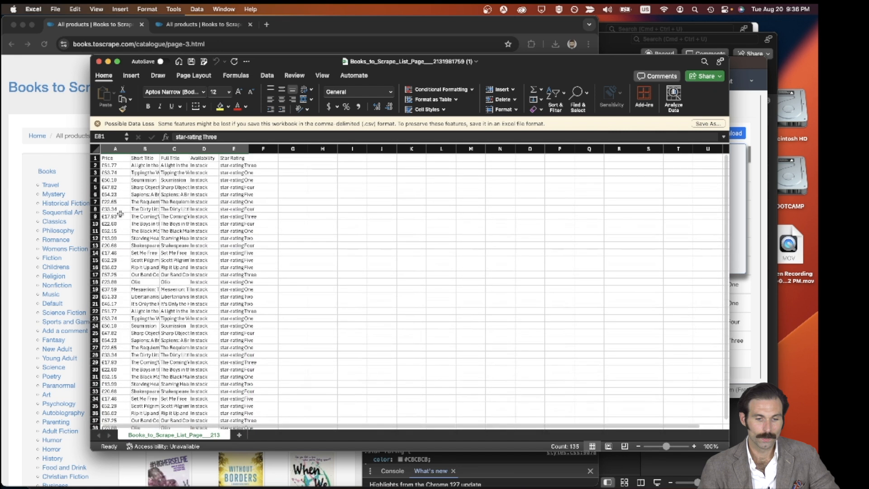
pyautogui.click(107, 159)
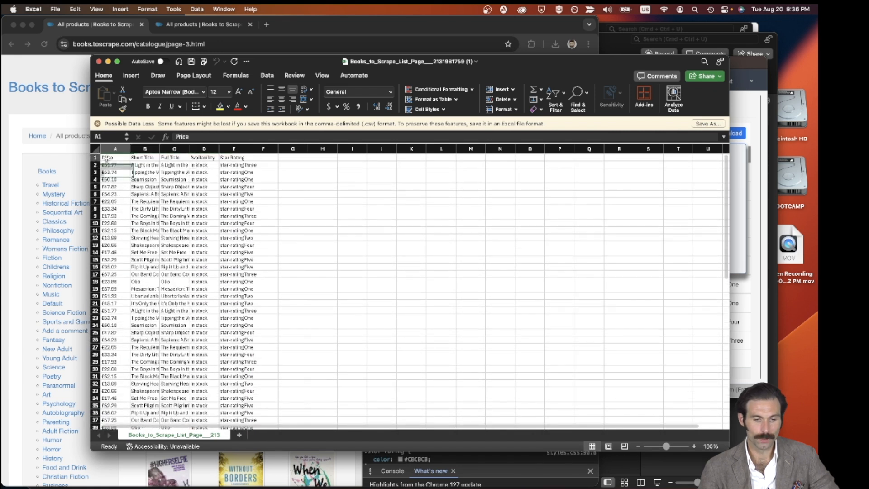
pyautogui.click(111, 165)
pyautogui.click(139, 166)
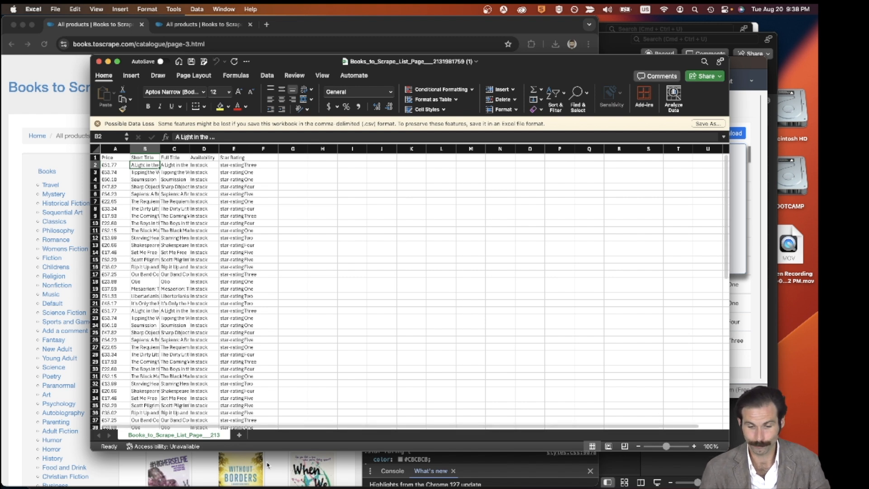
pyautogui.click(319, 485)
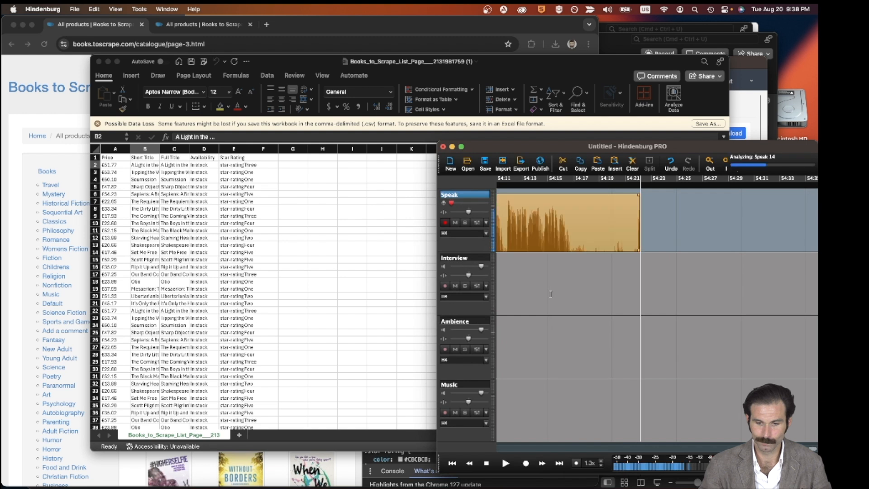
pyautogui.click(546, 486)
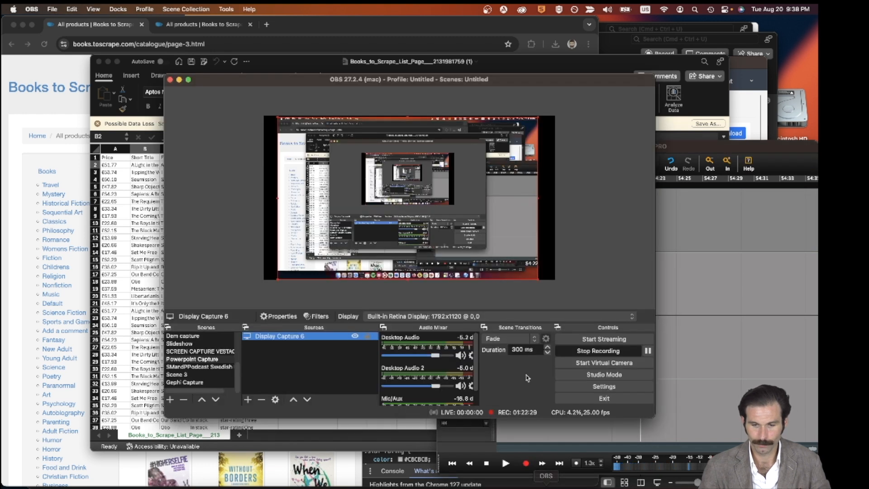
pyautogui.click(598, 351)
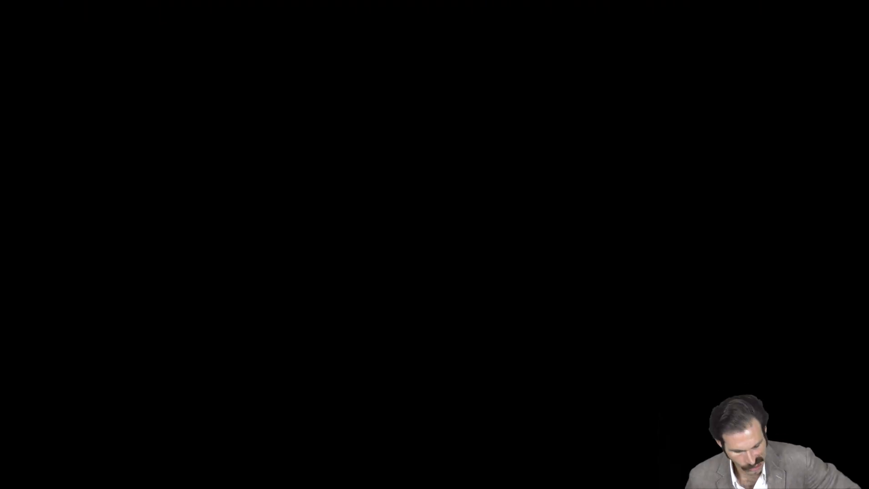